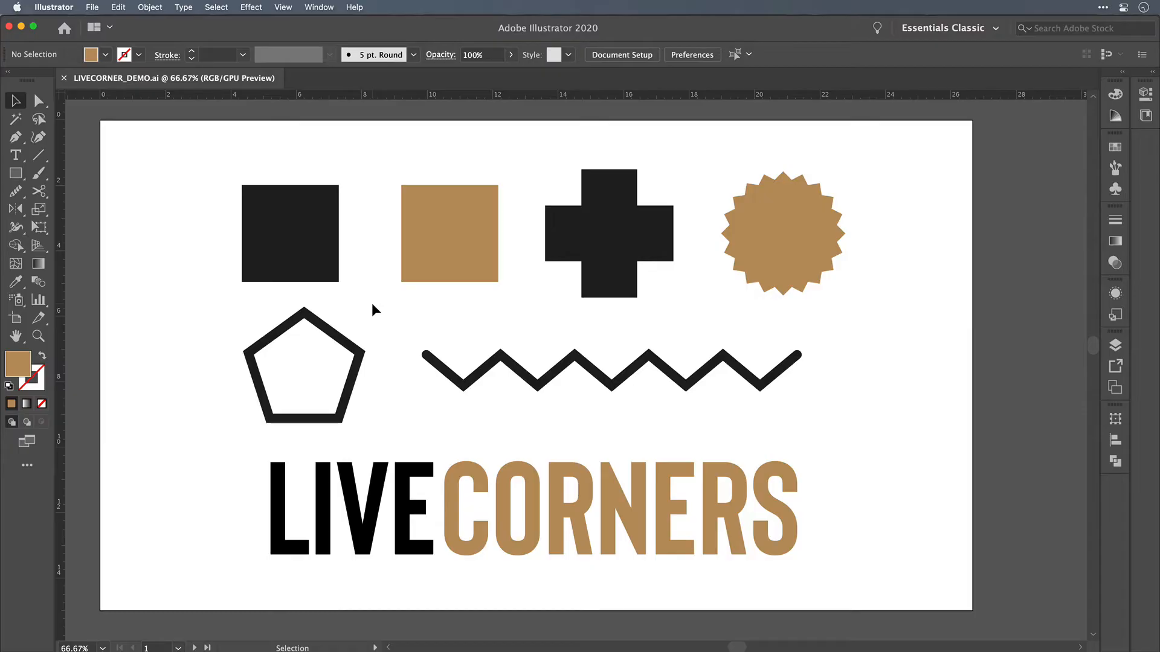
Step: Round only the upper-left corner of the tan square to a radius of about 1 in, using its live corner widget
key("a")
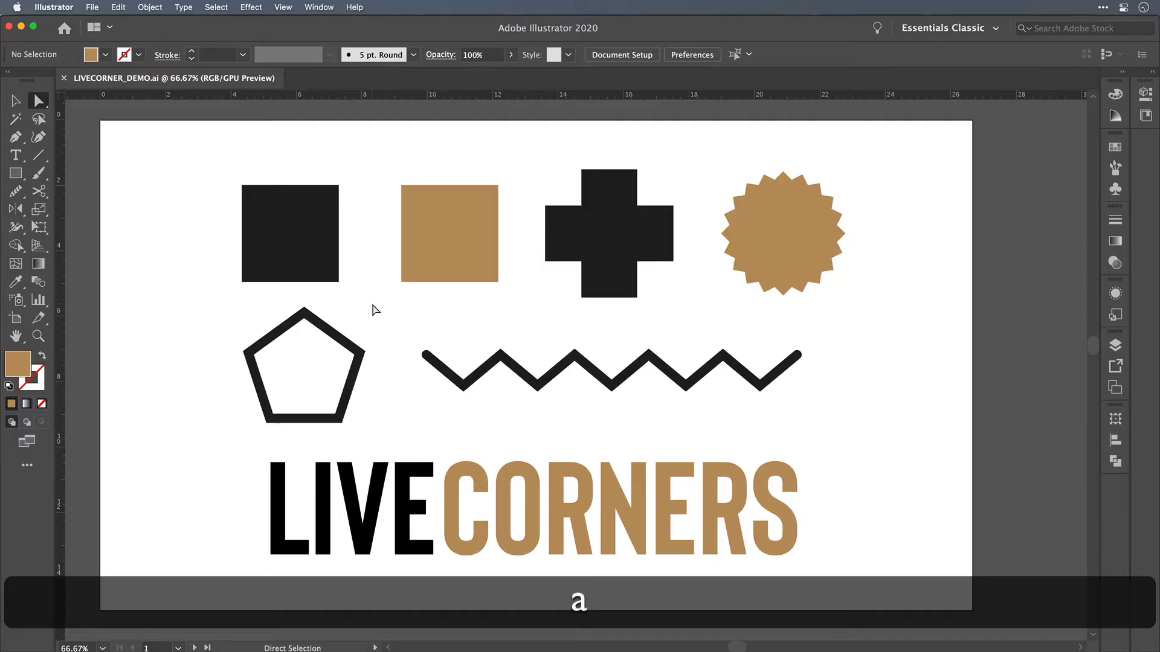
left_click(402, 185)
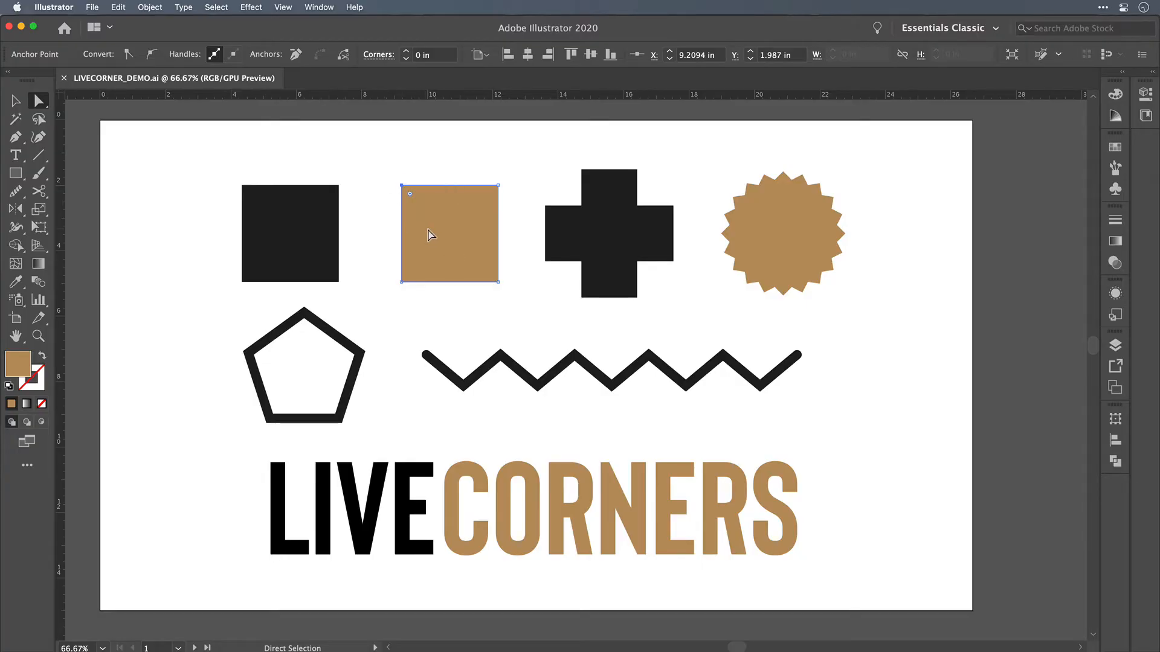
left_click(284, 6)
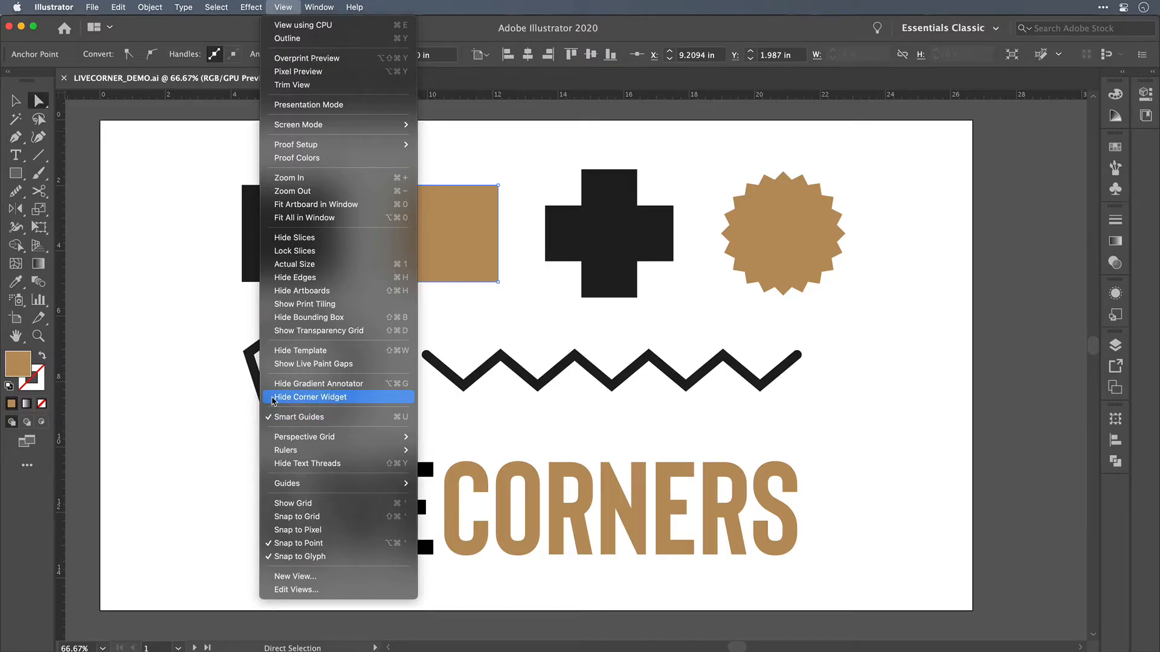
left_click(275, 397)
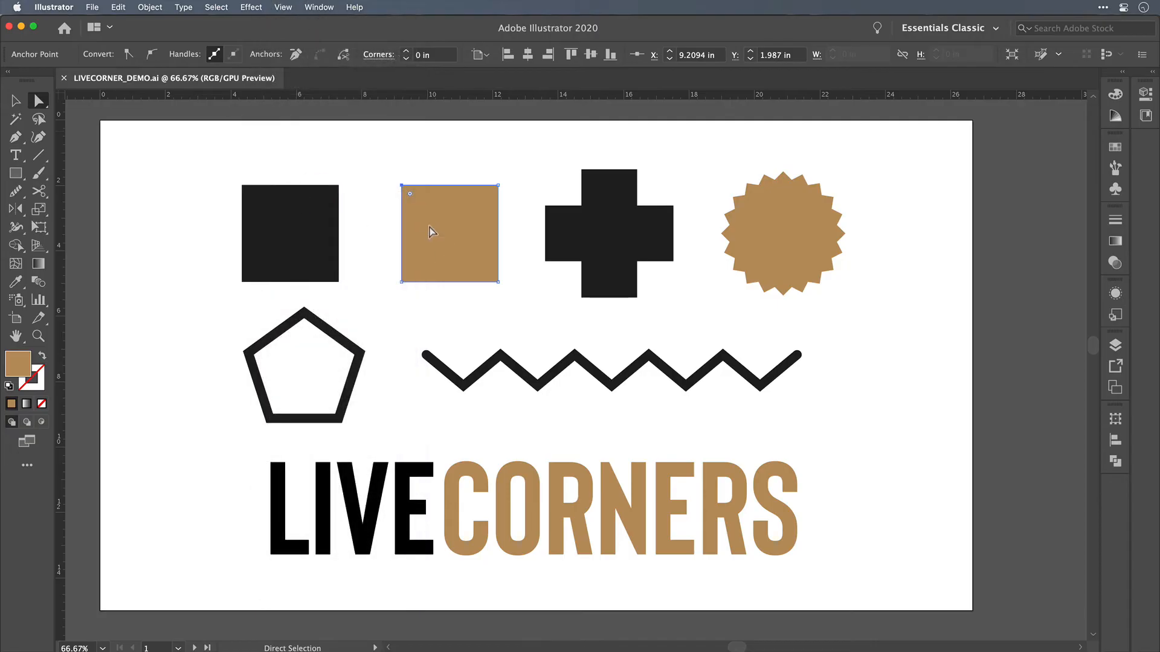
left_click_drag(409, 194, 437, 218)
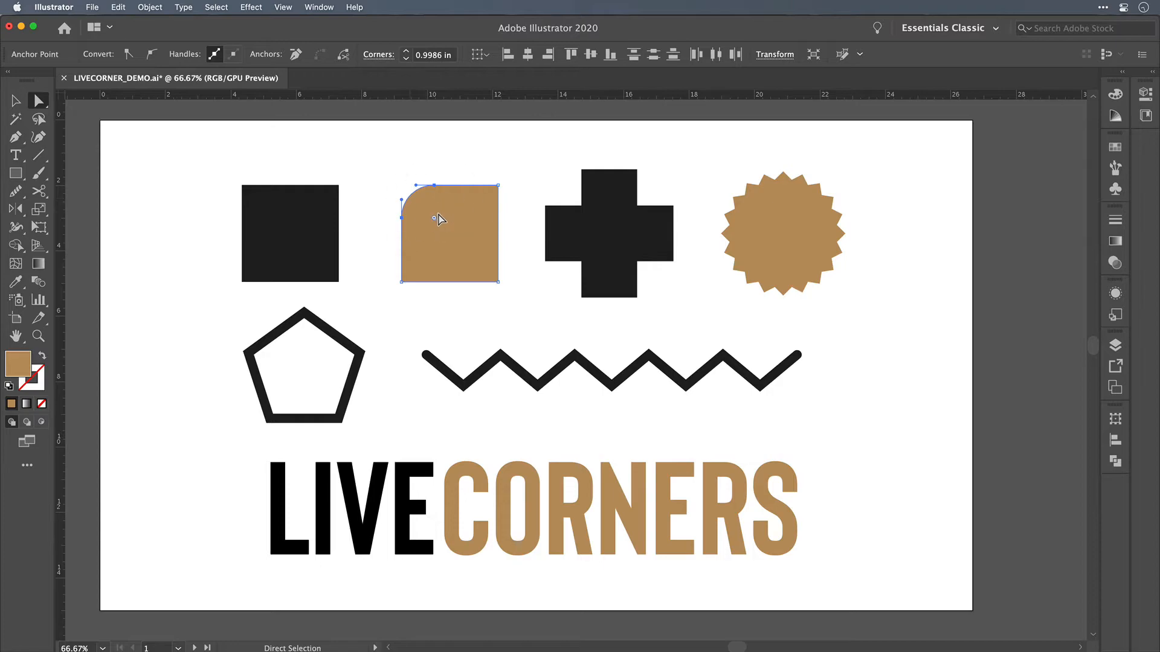
Step: Set the corner radius of the tan square's upper-left corner to exactly 1.5 in
left_click(430, 56)
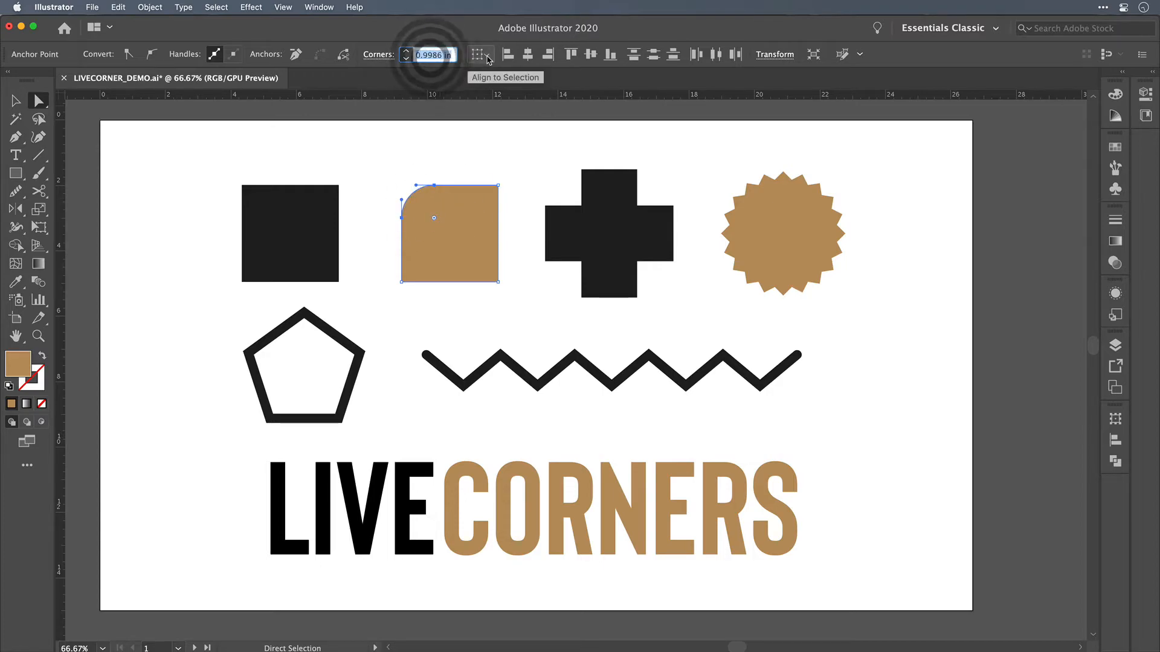
type("1.5")
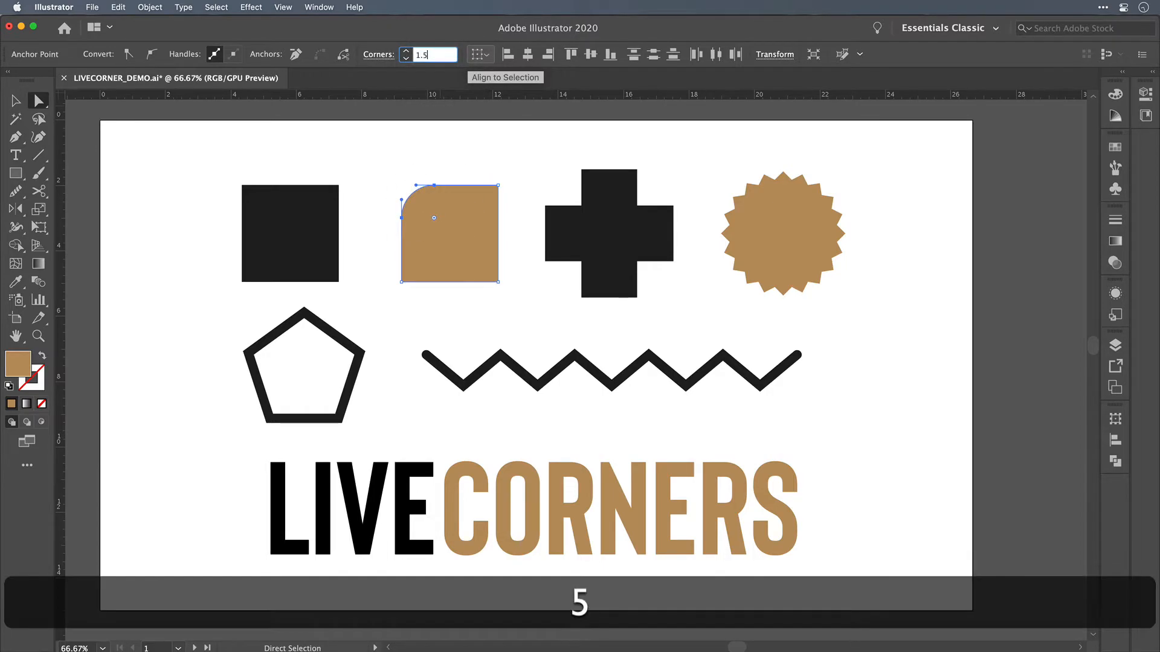
key("Return")
key("Return")
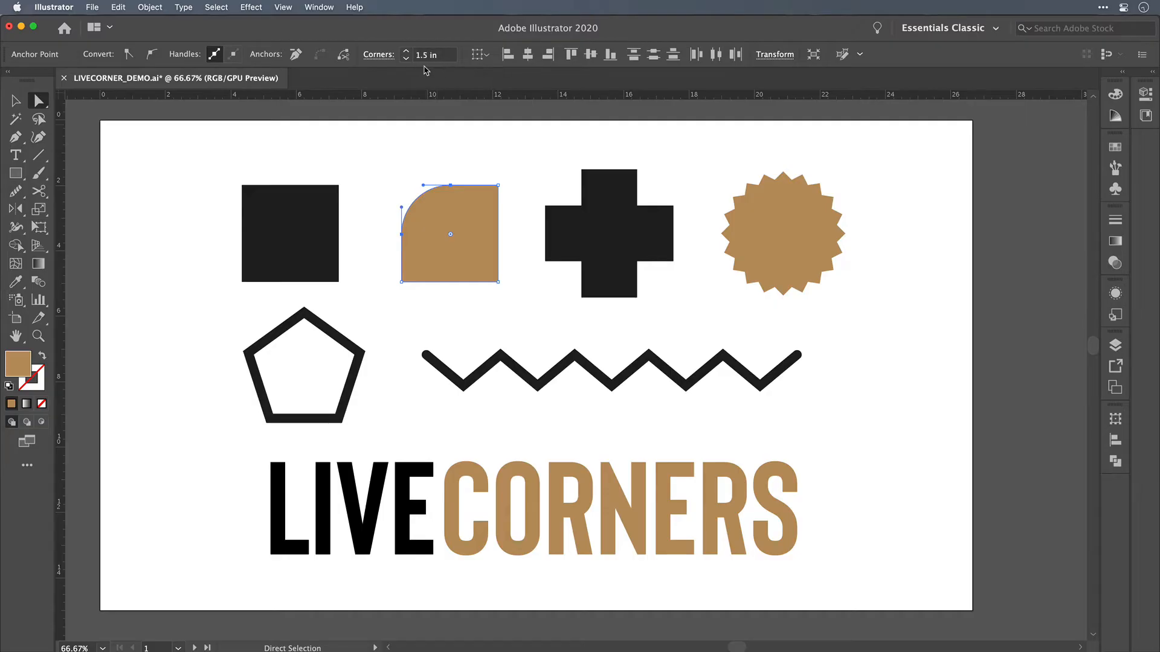
Step: Round the tan shape's lower-right corner to a radius of about 1.5 in and deselect the shape
left_click(497, 282)
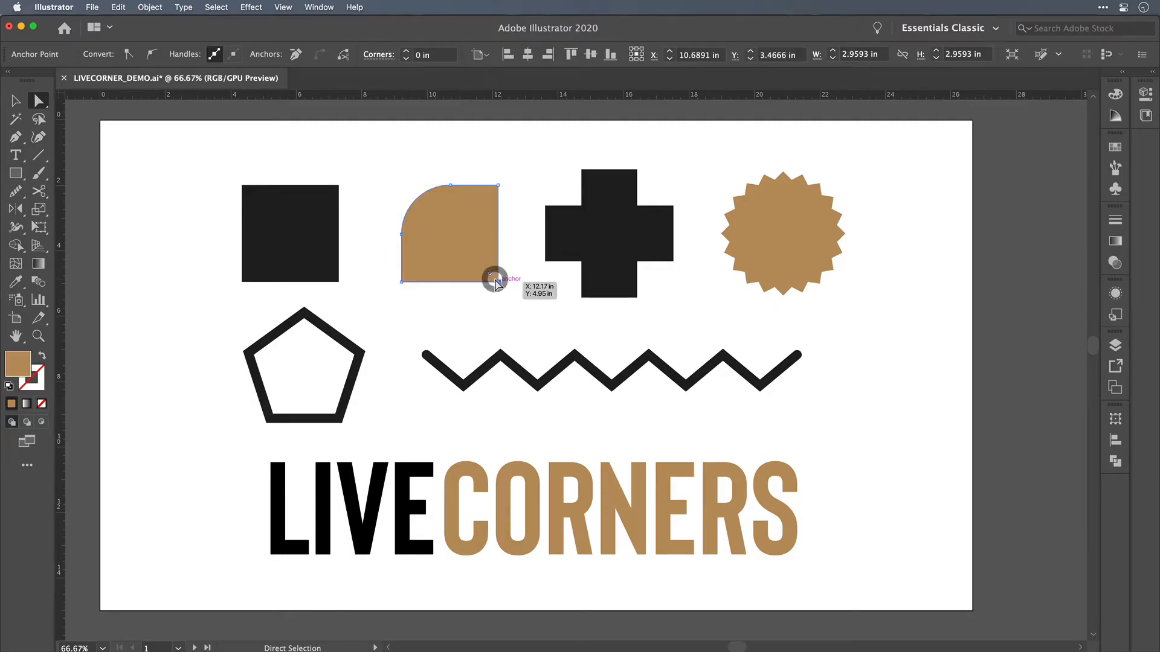
left_click_drag(487, 272, 450, 231)
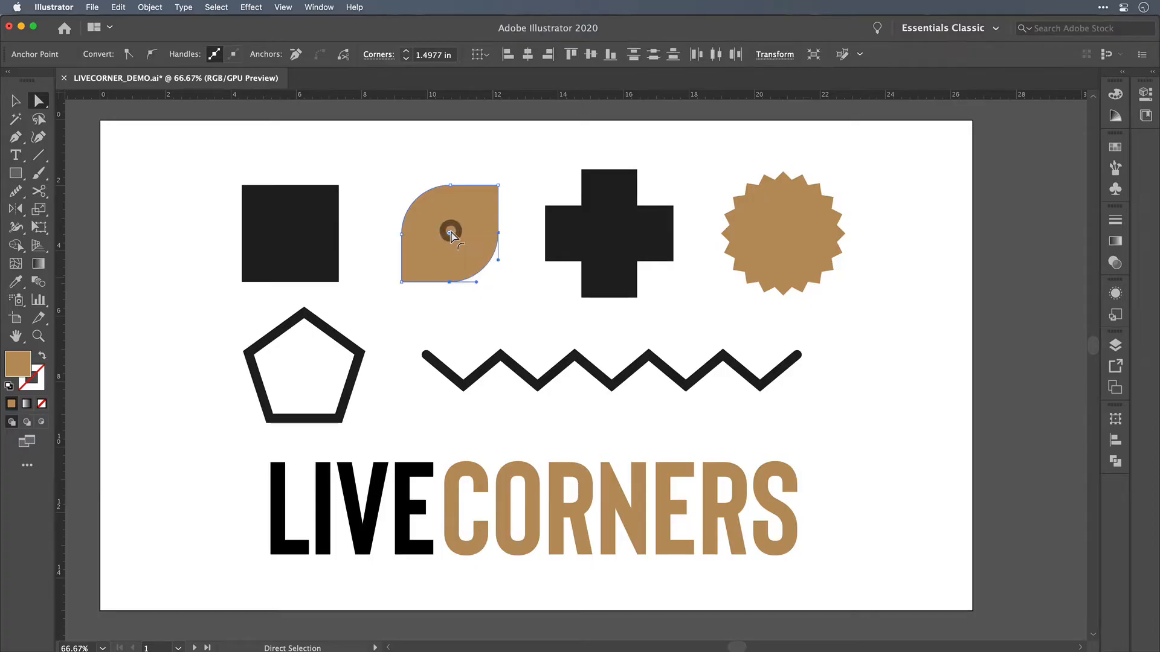
left_click(512, 312)
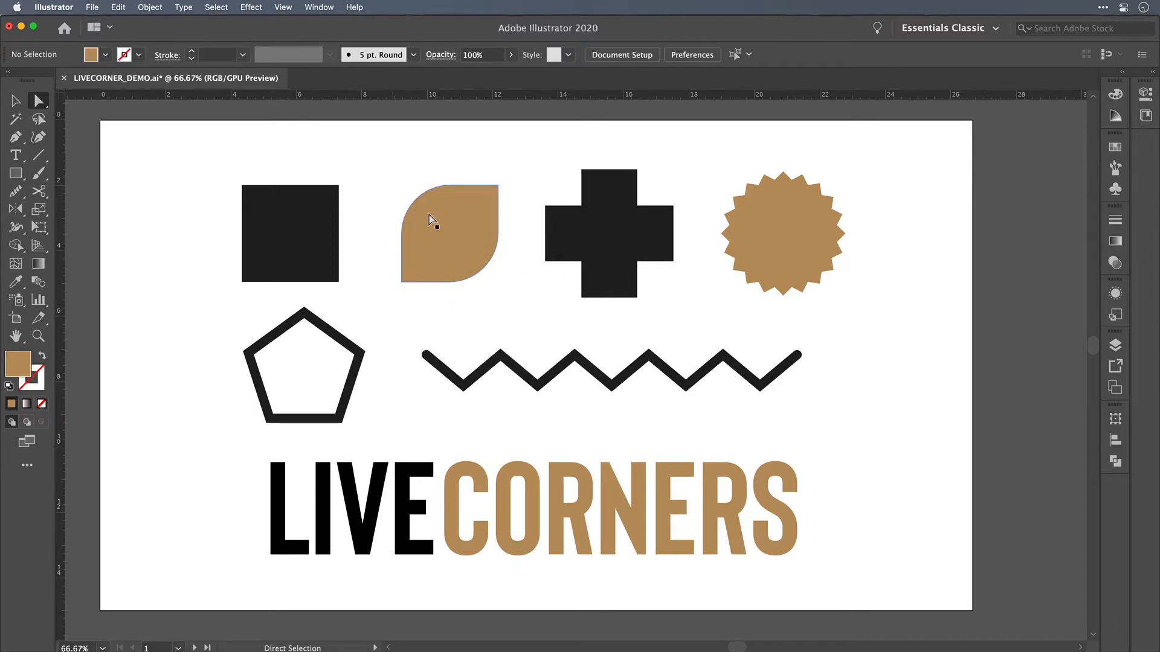
Step: Try rounding the tan shape's upper-right and lower-left corners together, and undo that rounding
left_click(497, 184)
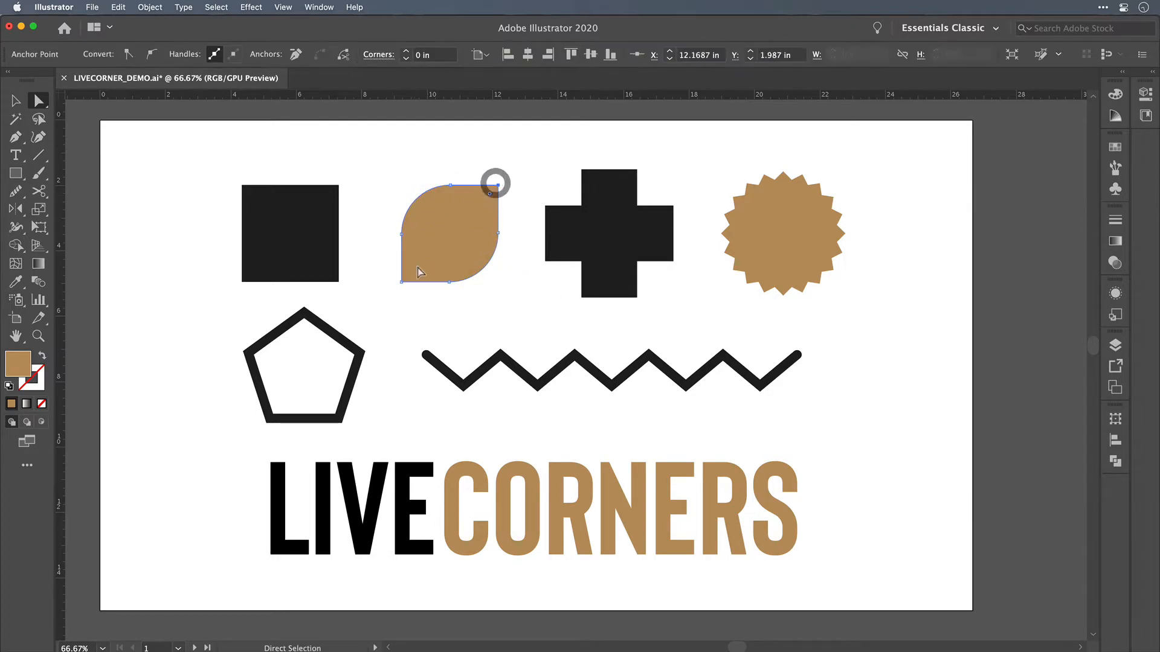
left_click(401, 281, "shift")
left_click_drag(408, 275, 419, 270)
key("super+z")
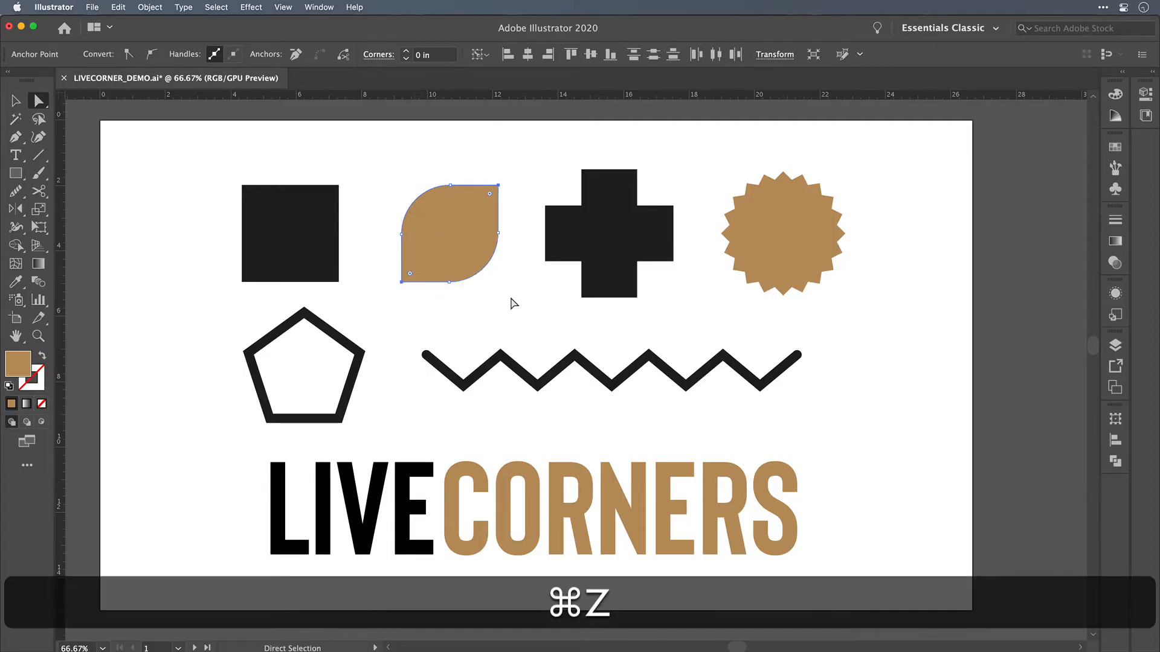
Step: Try adjusting all corners of the tan shape together, leaving a slight rounding on its two pointed corners
key("v")
left_click(510, 298)
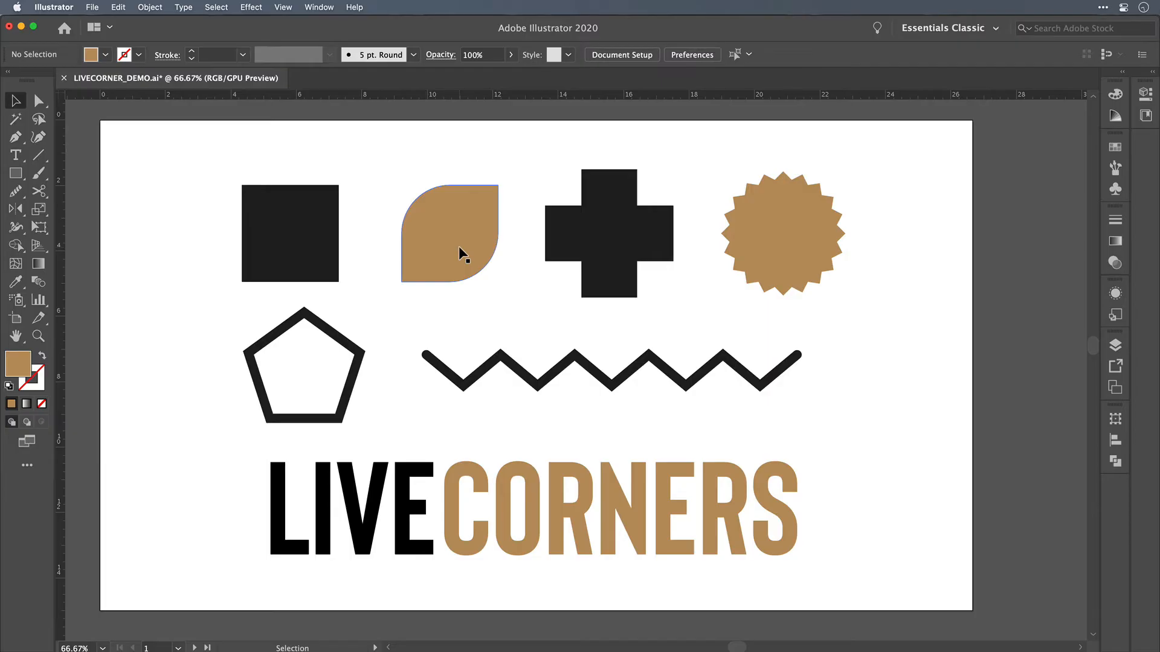
left_click(459, 245)
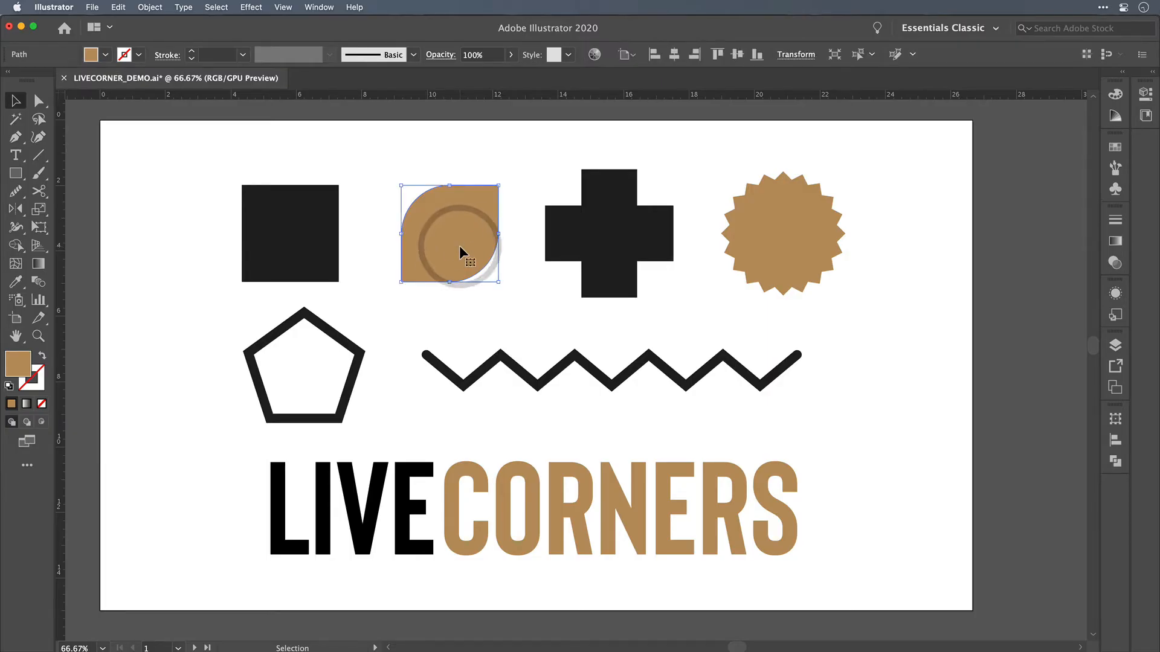
key("a")
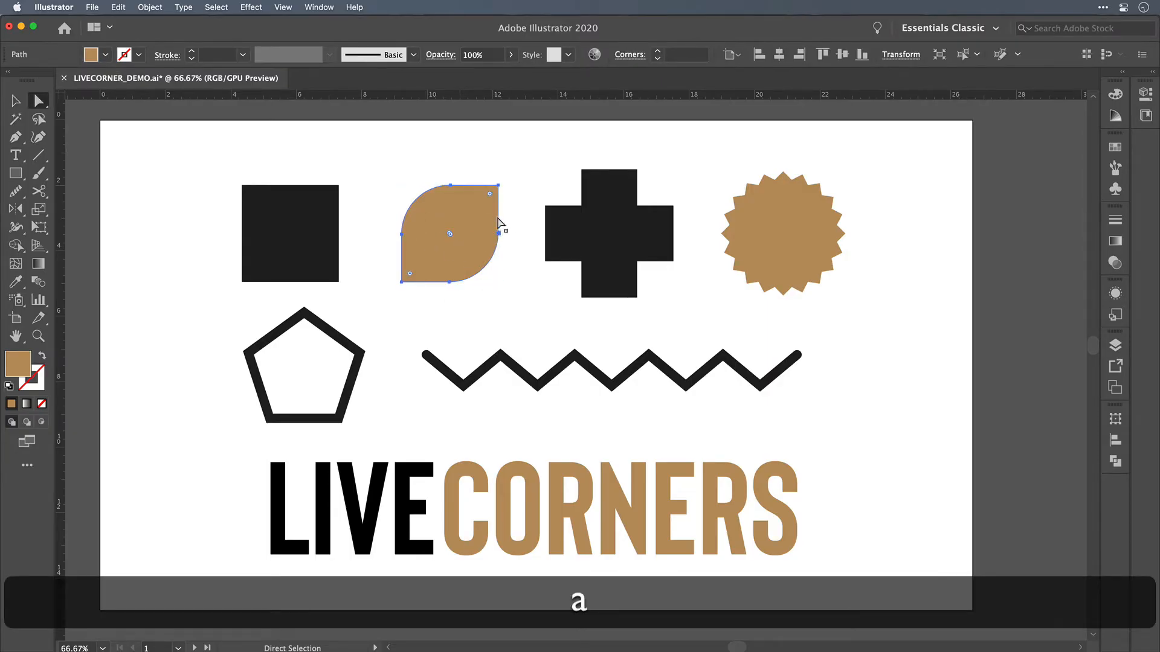
mouse_move(491, 198)
left_mouse_down()
mouse_move(478, 196)
mouse_move(491, 200)
mouse_move(474, 212)
left_mouse_up()
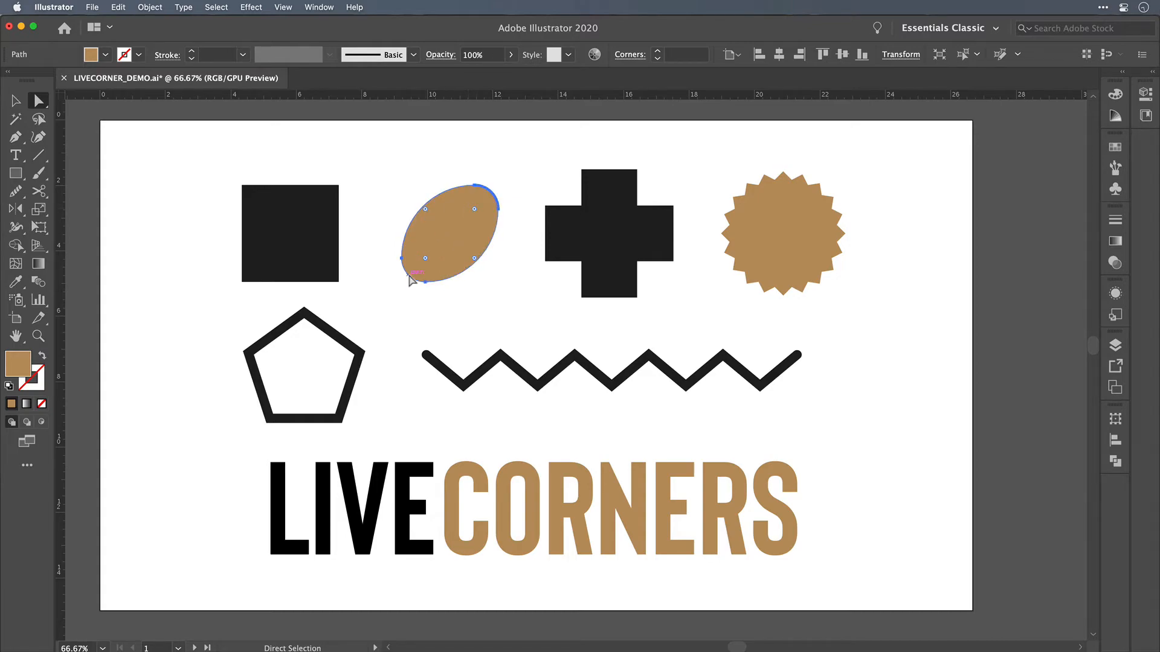
left_click_drag(425, 258, 412, 278)
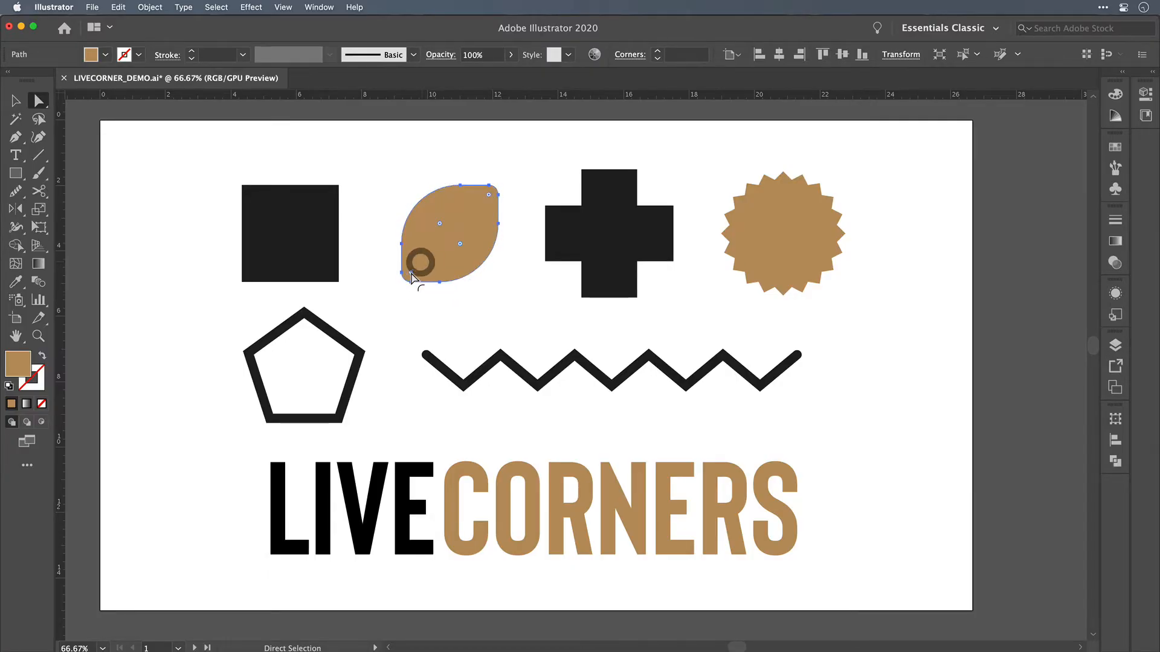
left_click(440, 309)
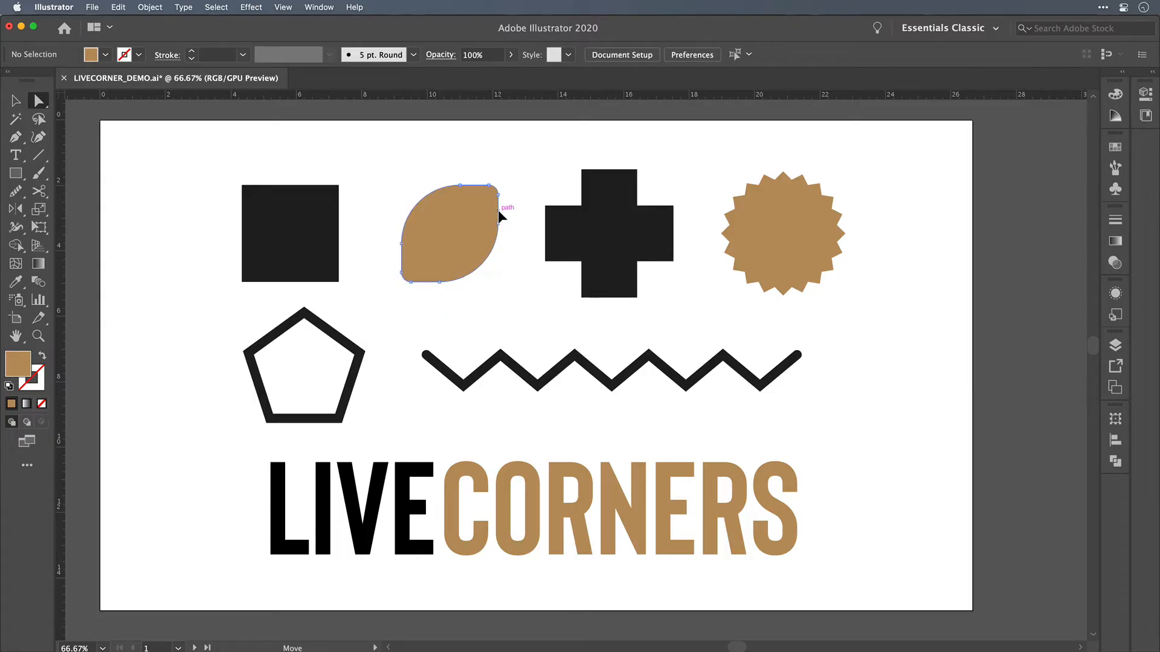
Step: Try stretching the tan shape's right edge outward by about 0.3 in and adjusting its lower-right and upper-left curves
left_click_drag(497, 209, 508, 209)
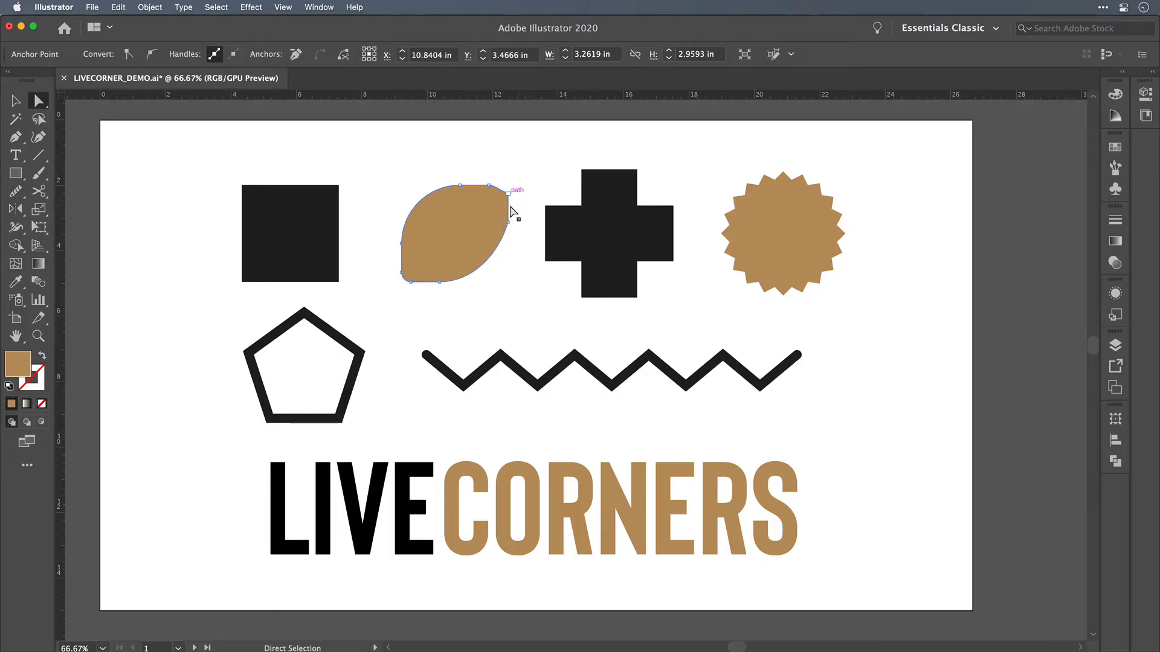
left_click(526, 248)
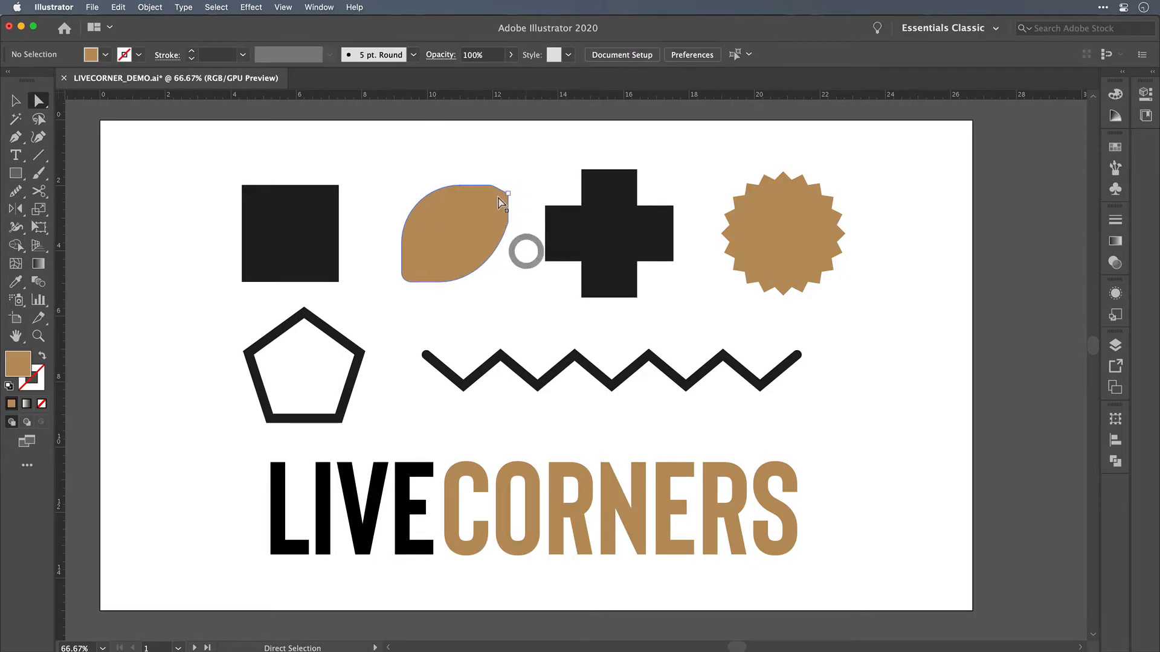
left_click_drag(499, 250, 490, 243)
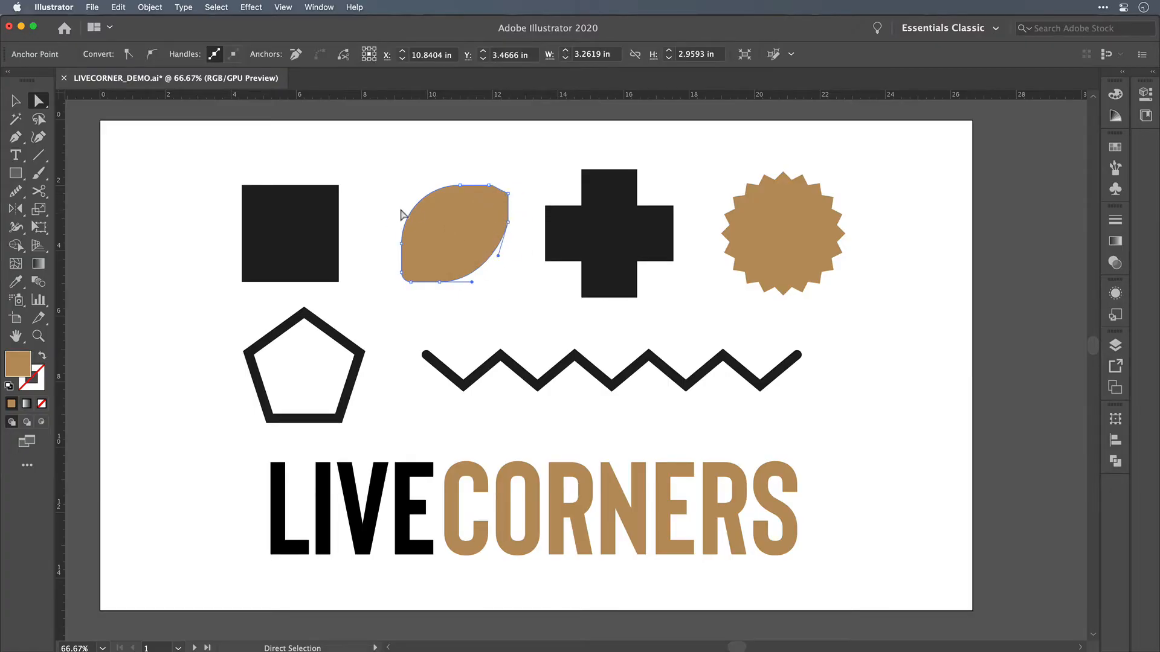
left_click(421, 202)
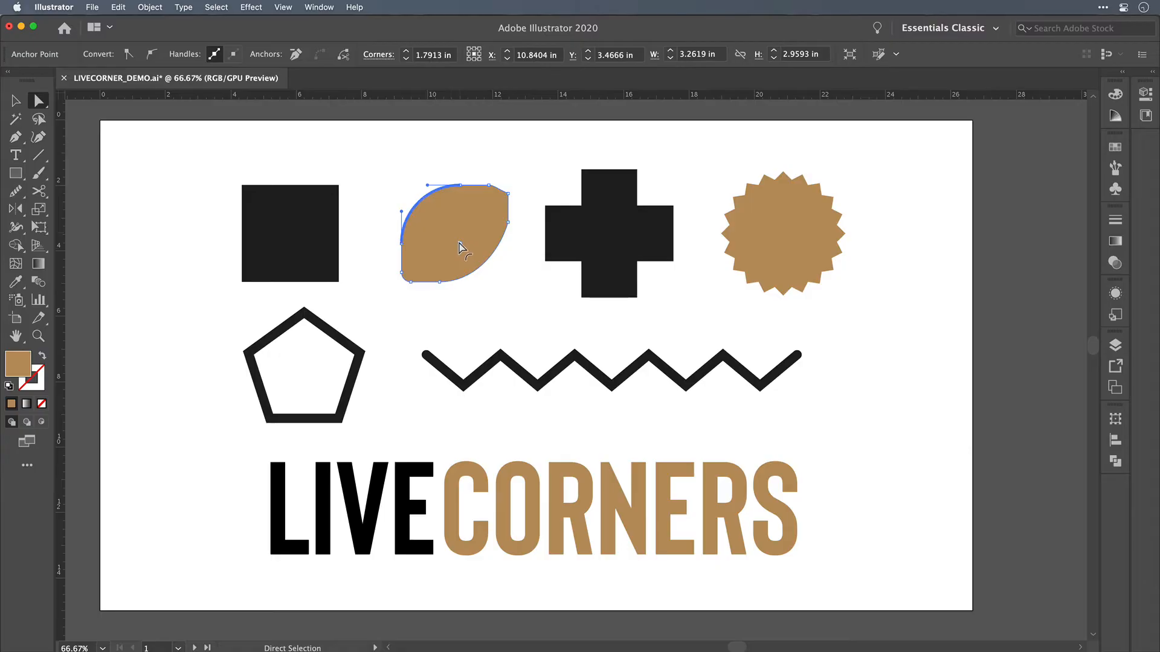
mouse_move(459, 245)
left_mouse_down()
mouse_move(426, 214)
mouse_move(451, 237)
left_mouse_up()
Step: Undo the edge stretch and the combined corner rounding on the tan shape, back to its two sharp corners
key("super+z")
key("super+z")
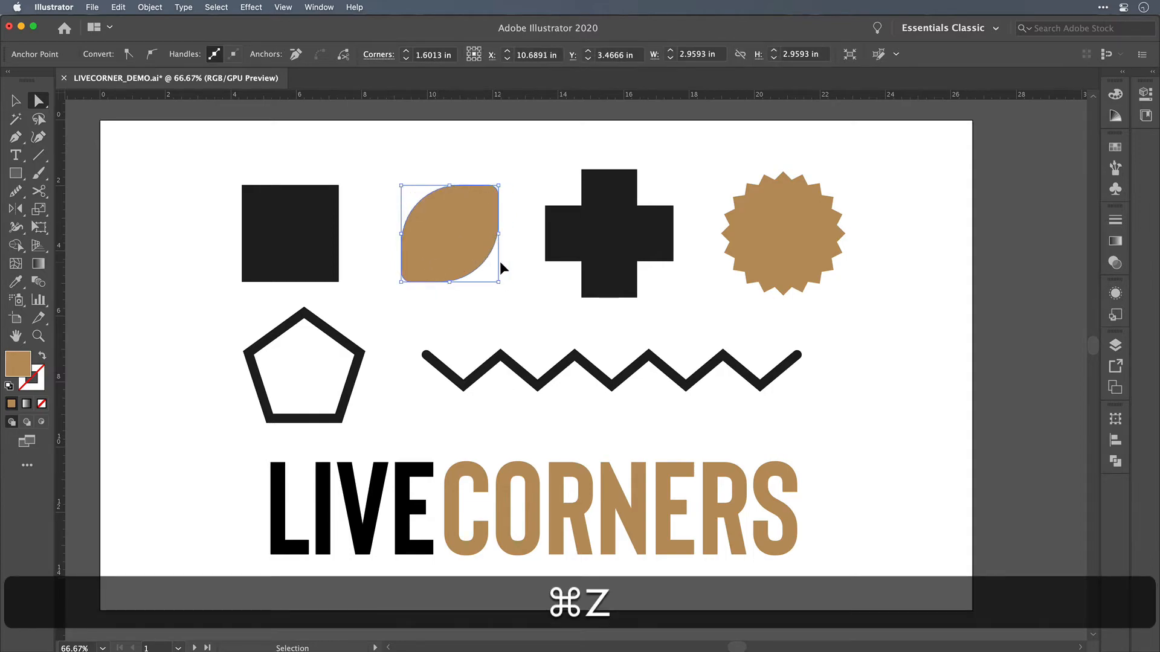
key("super+z")
key("super+z")
key("super+z")
key("super+z")
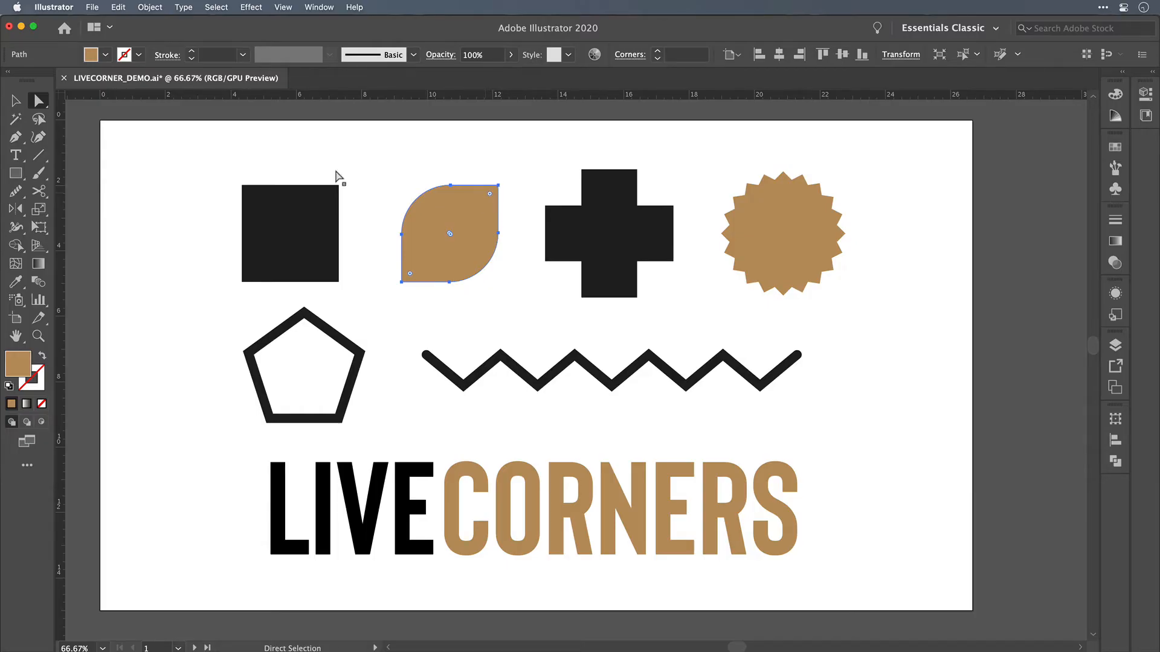
Step: Round all four corners of the black square together into a circle and reduce the radius to leave a rounded square
left_click(16, 100)
left_click(177, 209)
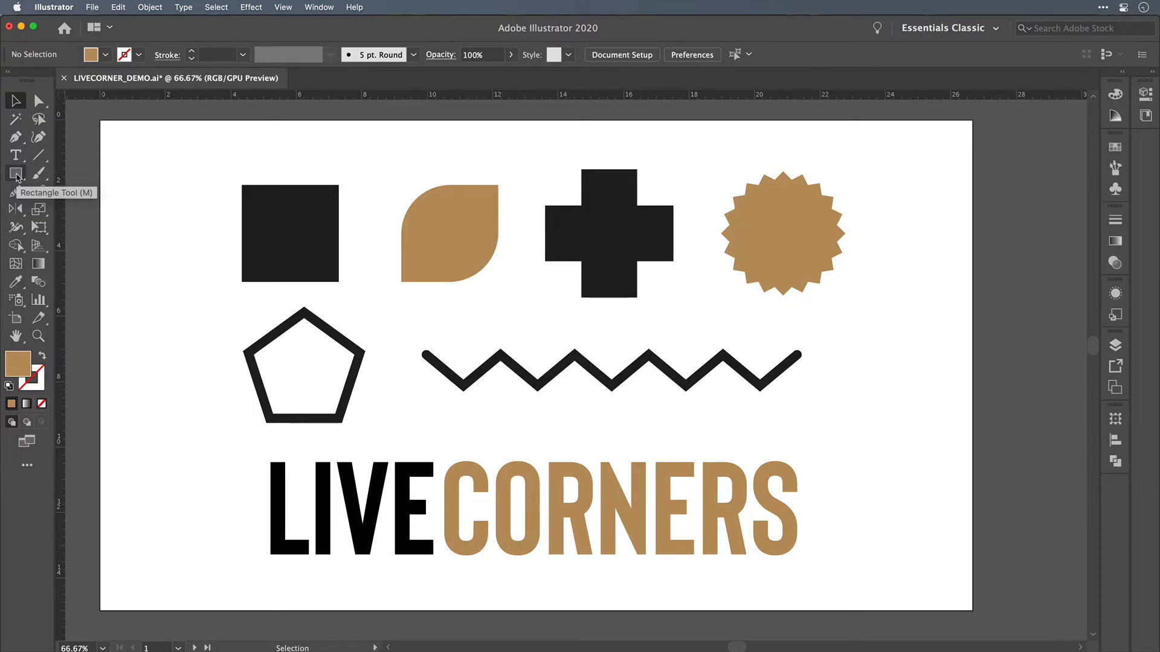
left_click(279, 217)
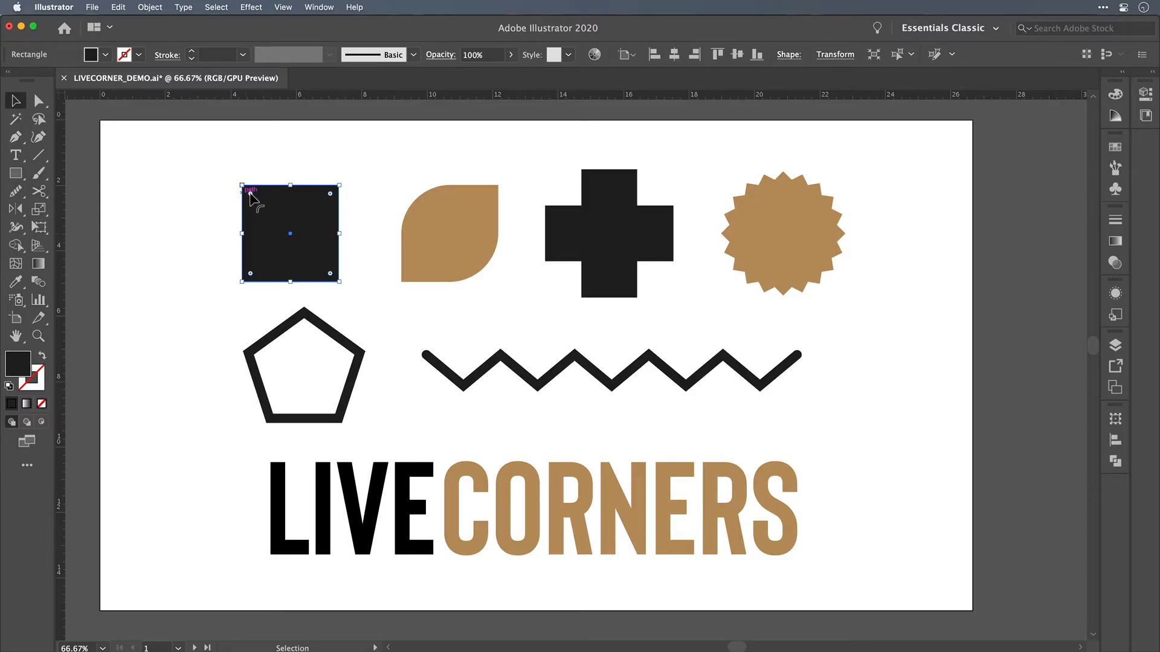
left_click_drag(250, 193, 239, 308)
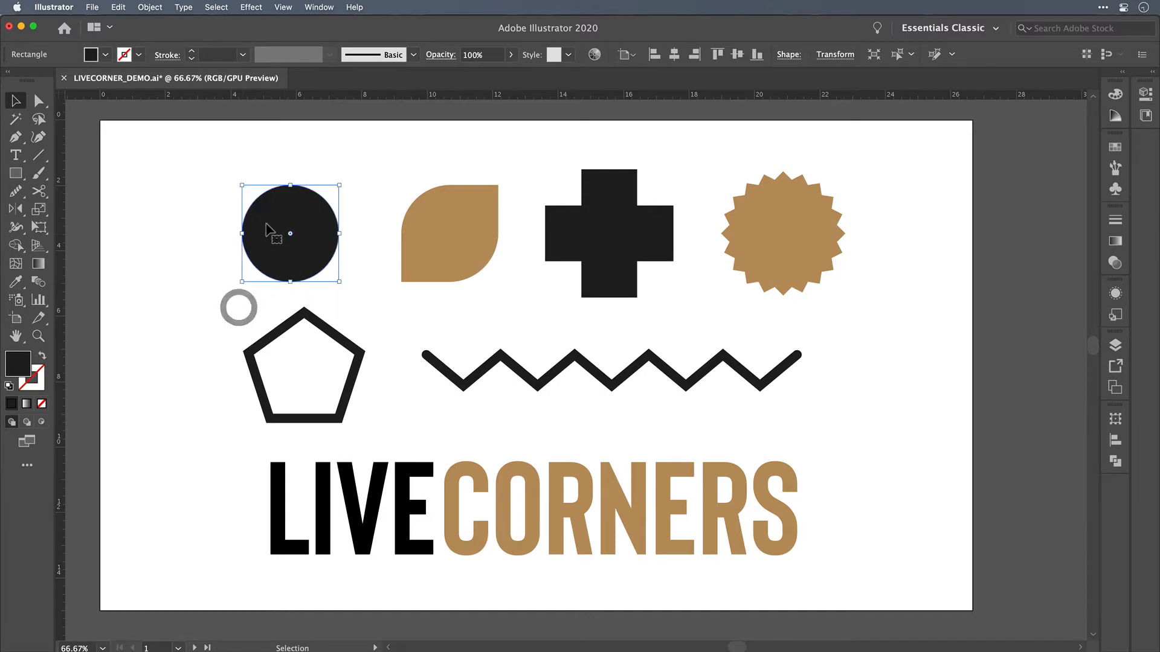
left_click(259, 197)
left_click_drag(292, 231, 265, 197)
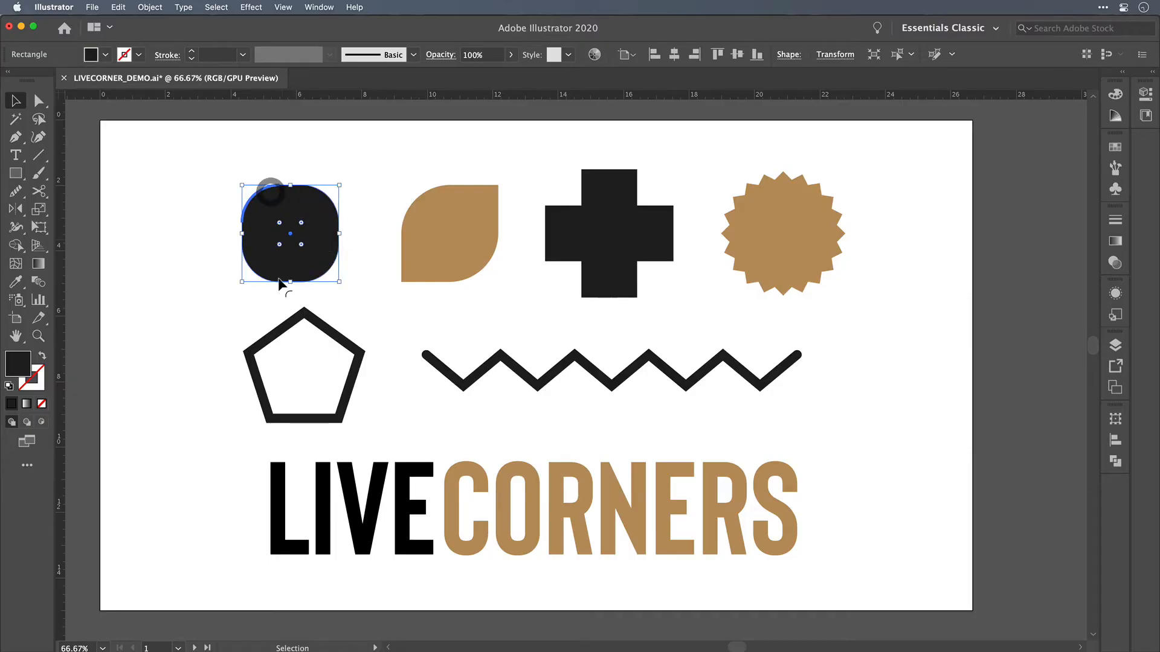
Step: Round all five corners of the outlined pentagon slightly and evenly
left_click(317, 329)
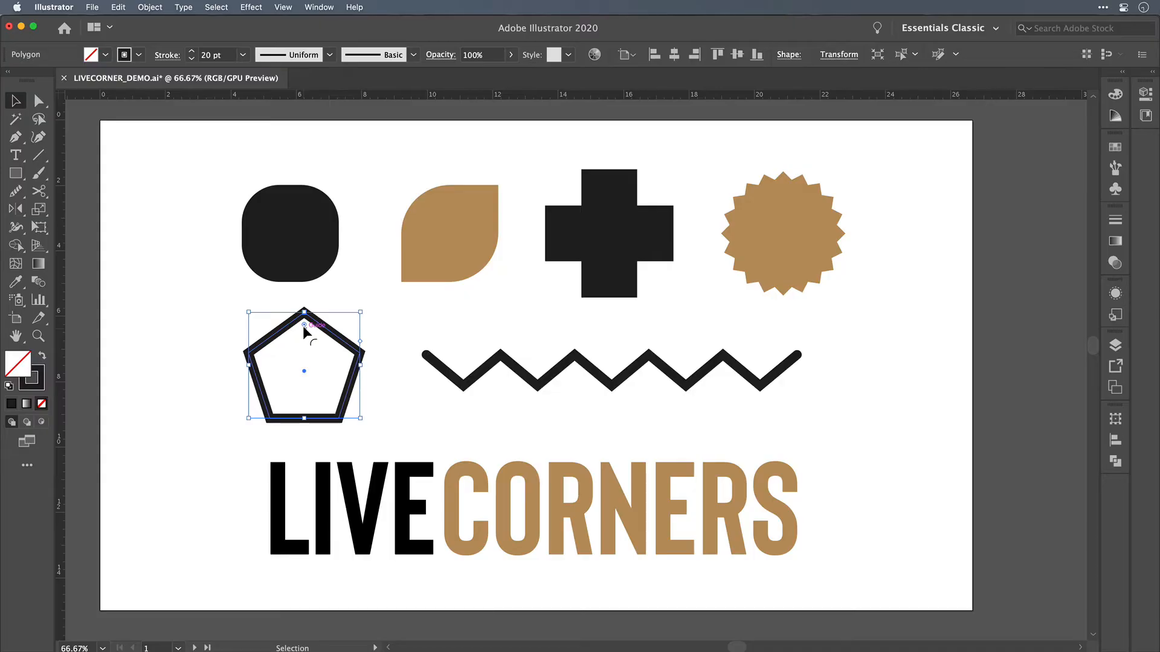
left_click_drag(303, 325, 303, 342)
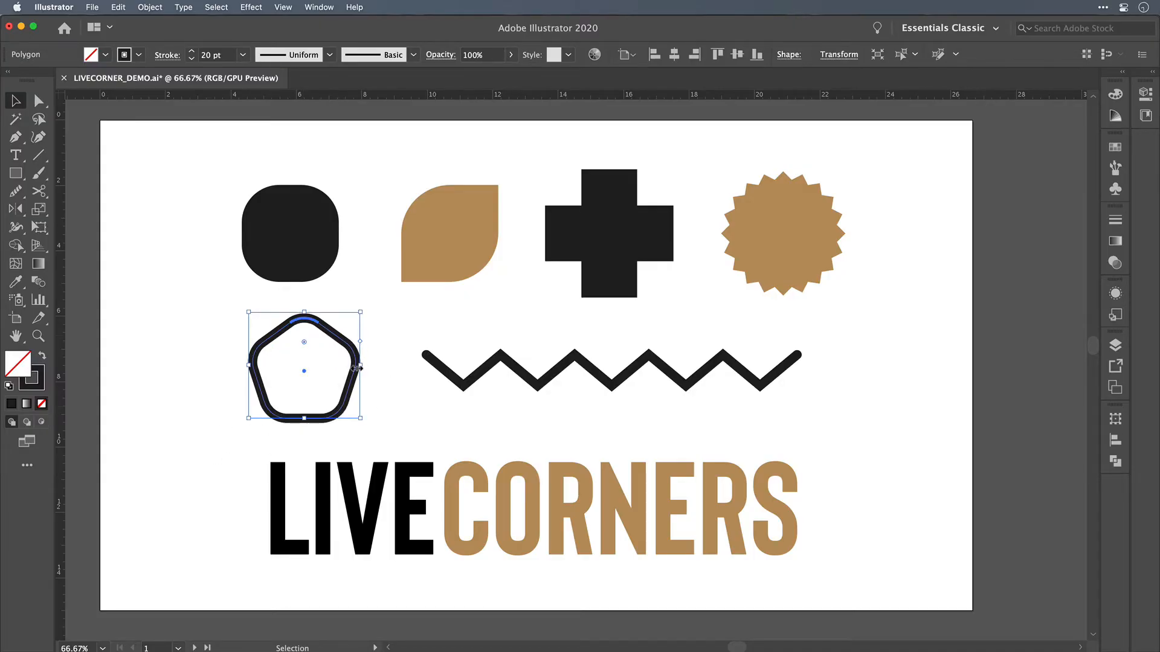
Step: Reset only the pentagon's right corner to a sharp point with a 0 in radius, and deselect the pentagon
key("a")
left_click(372, 323)
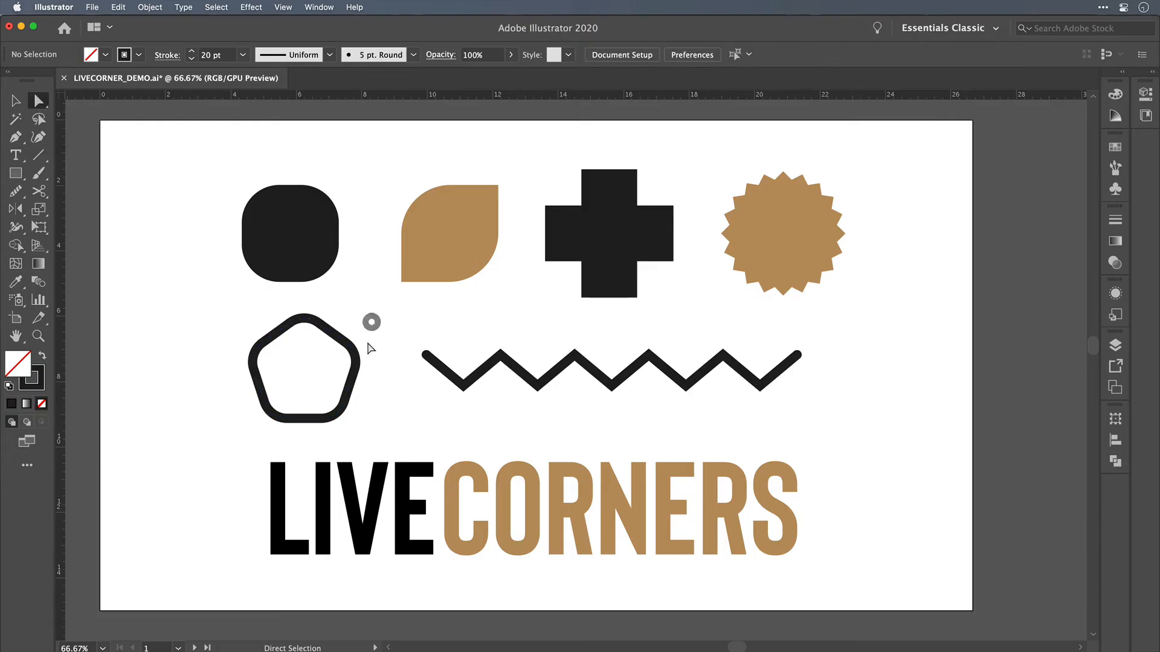
left_click(356, 354)
left_click_drag(331, 367, 388, 339)
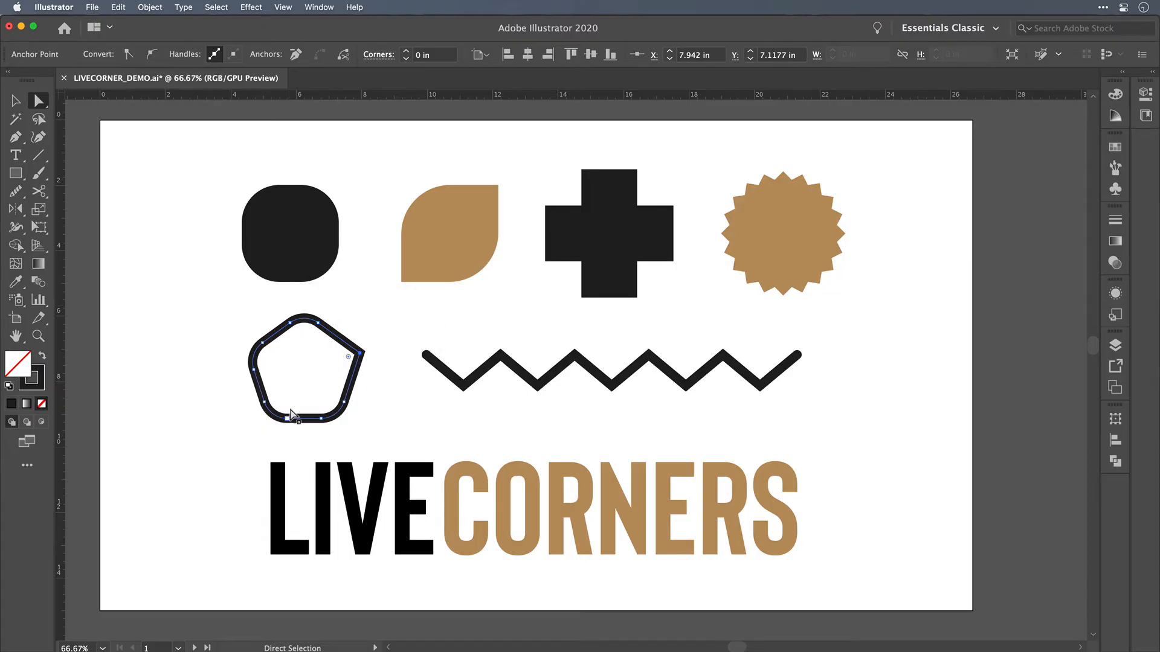
left_click(368, 317)
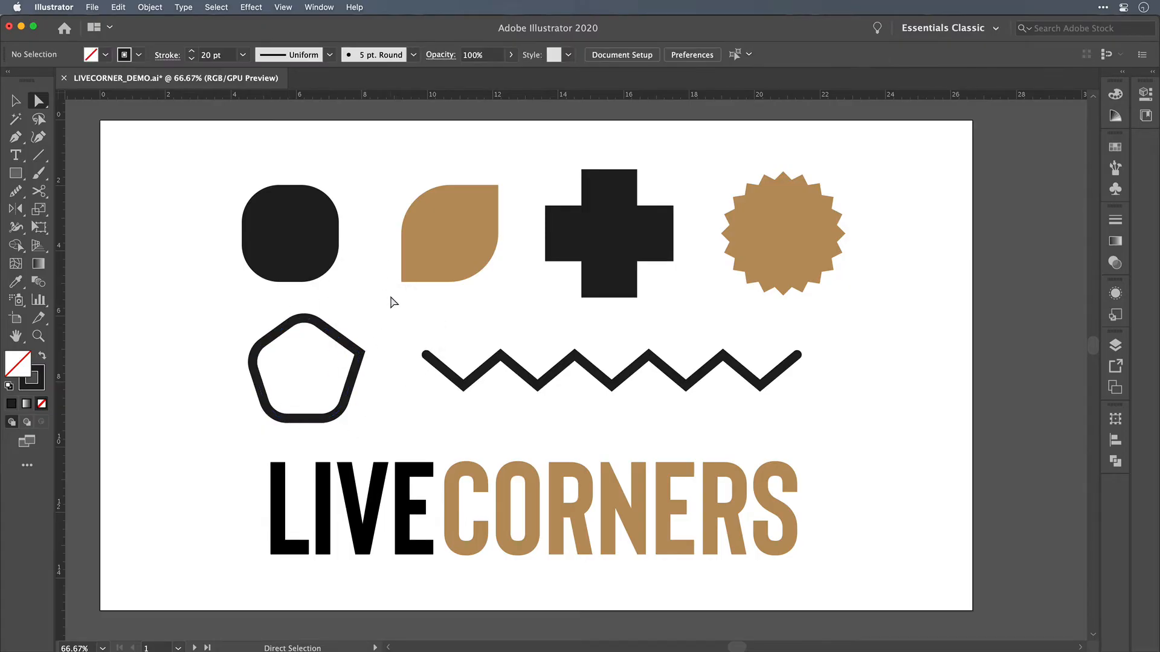
key("v")
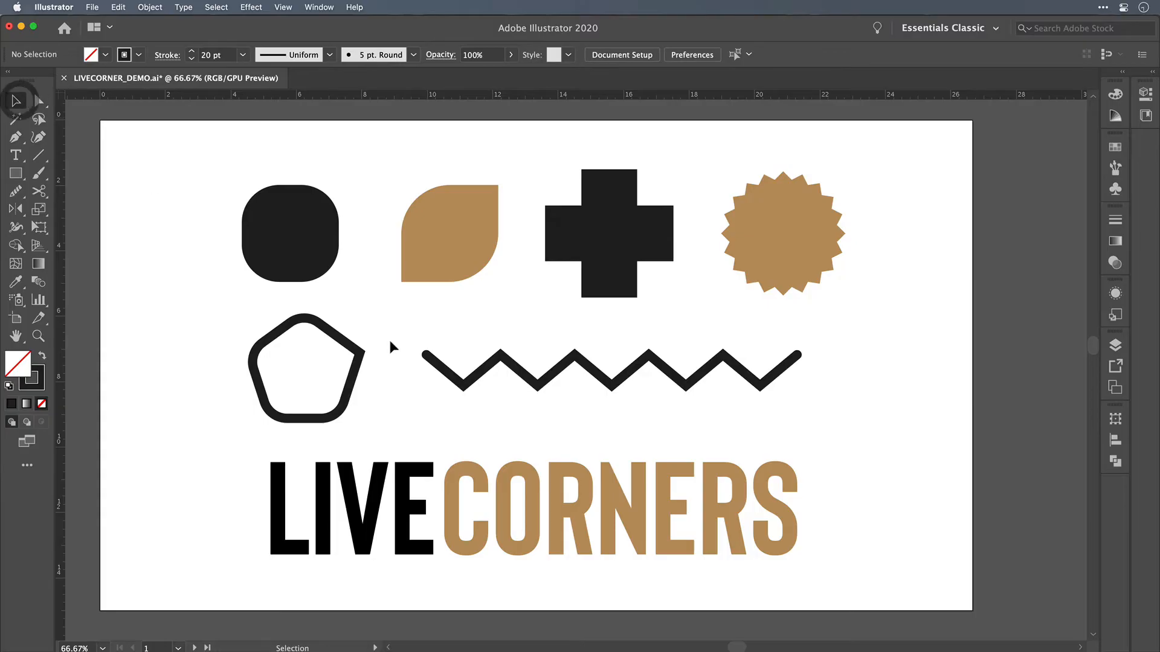
Step: Select the black cross with the Direct Selection tool to show its live corner widgets
left_click(358, 328)
key("alt")
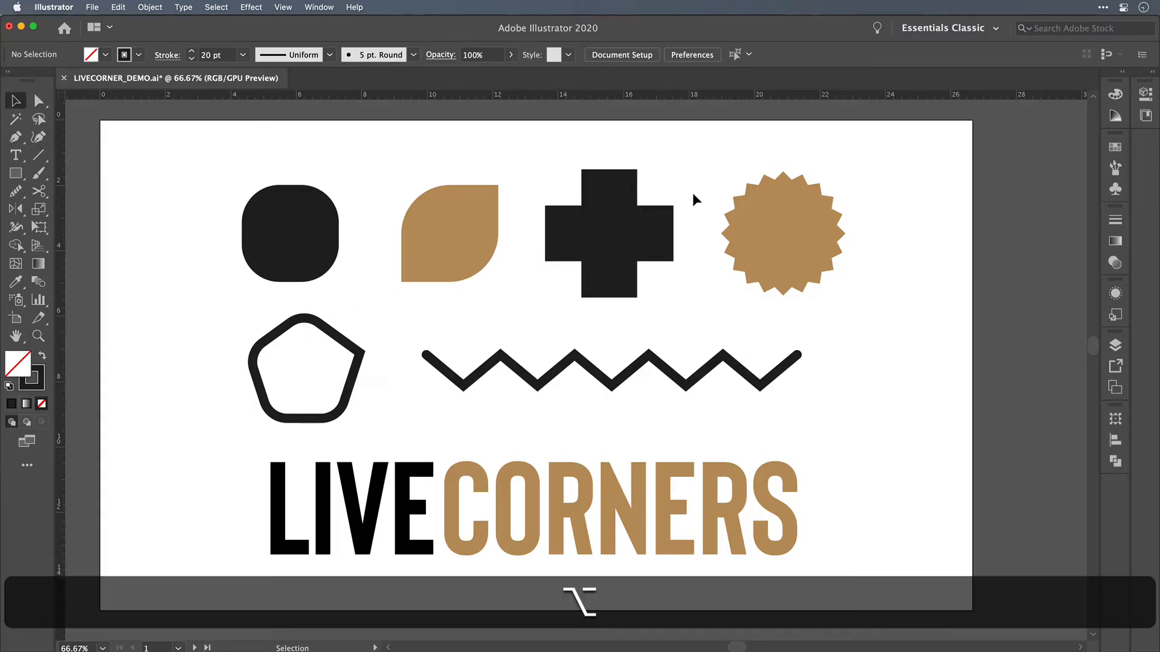
scroll(692, 194, "up", 5)
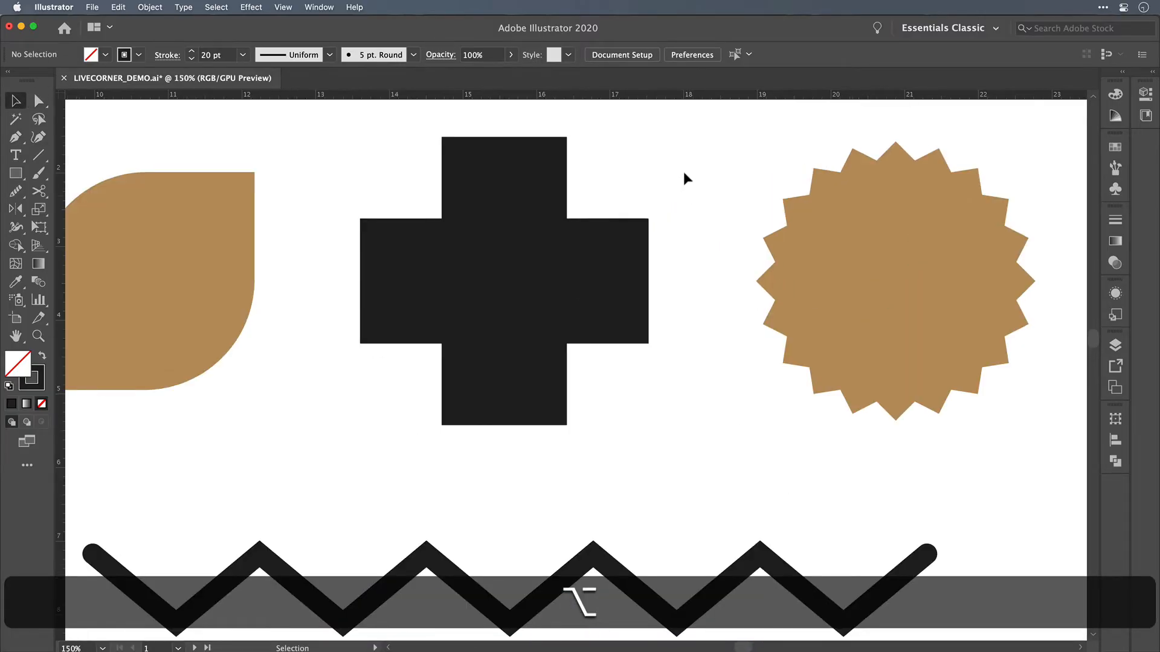
left_click(40, 103)
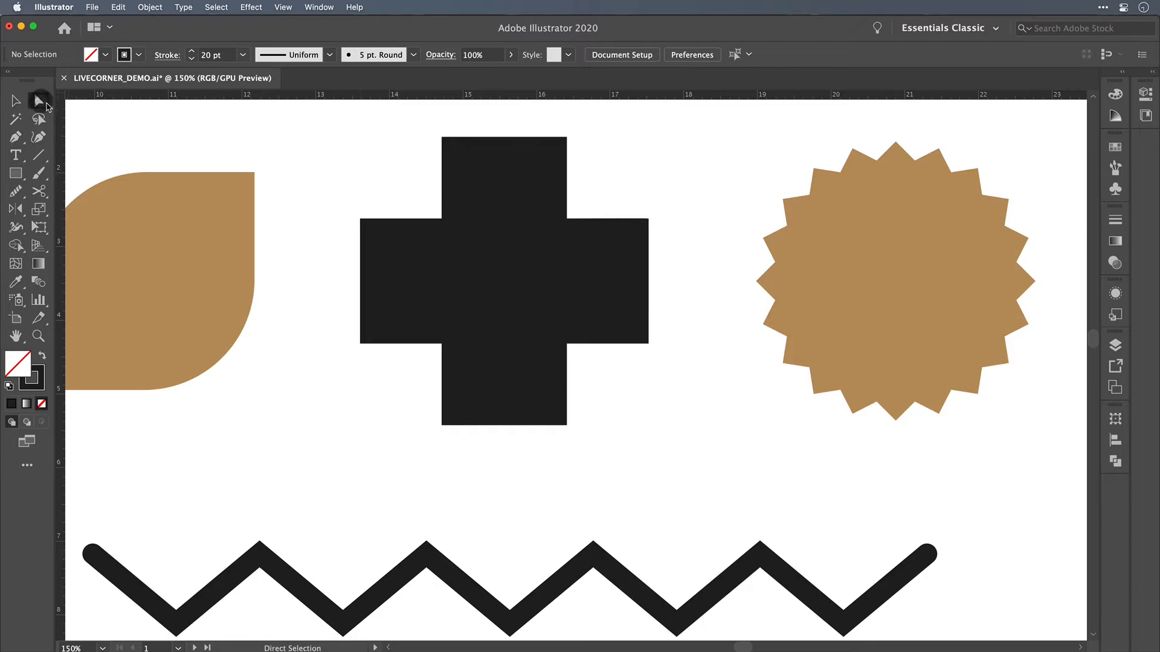
left_click(542, 290)
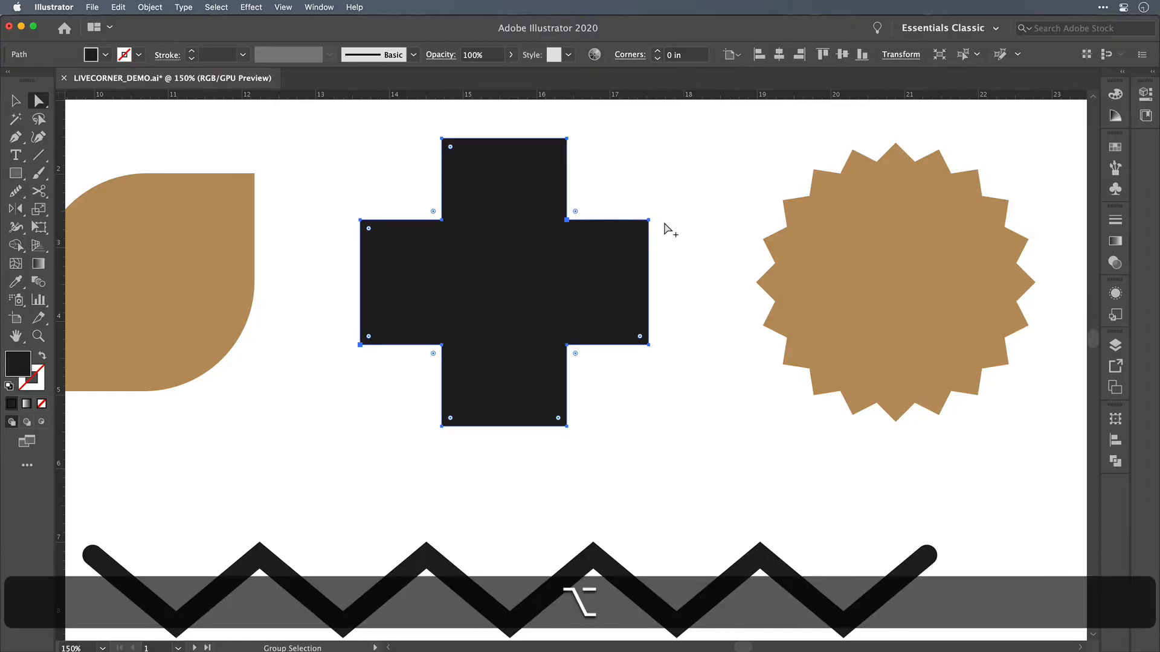
Step: Select the anchor point at the upper corner of the cross's right arm and examine its direction handles closely
left_click(664, 203, "alt")
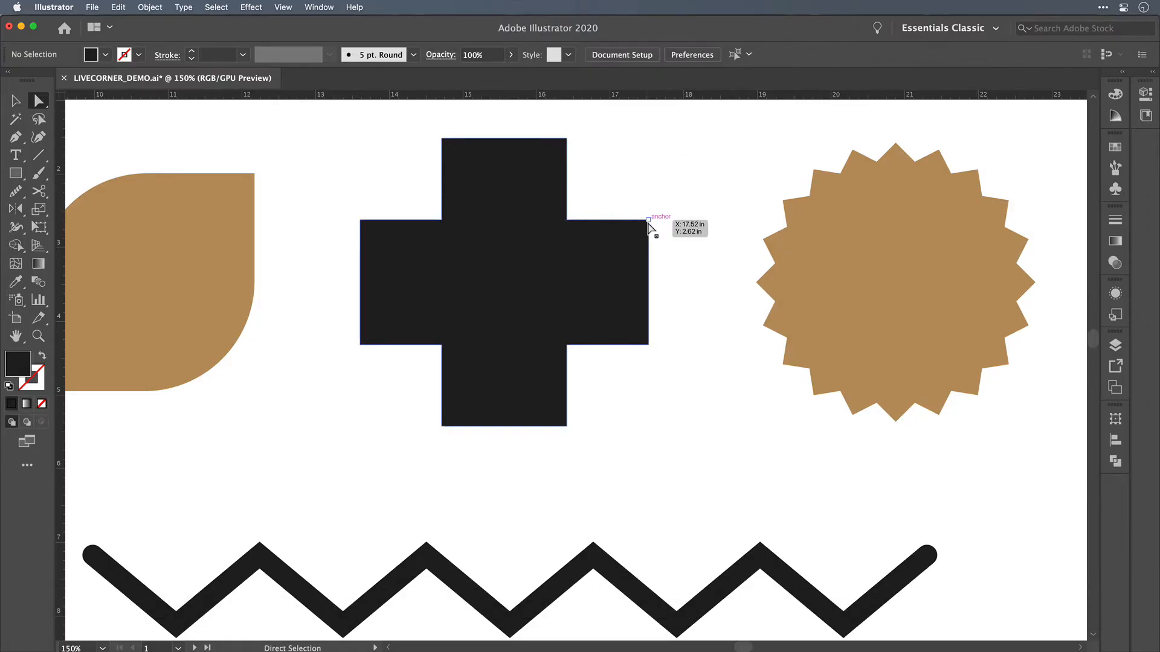
scroll(664, 227, "up", 8)
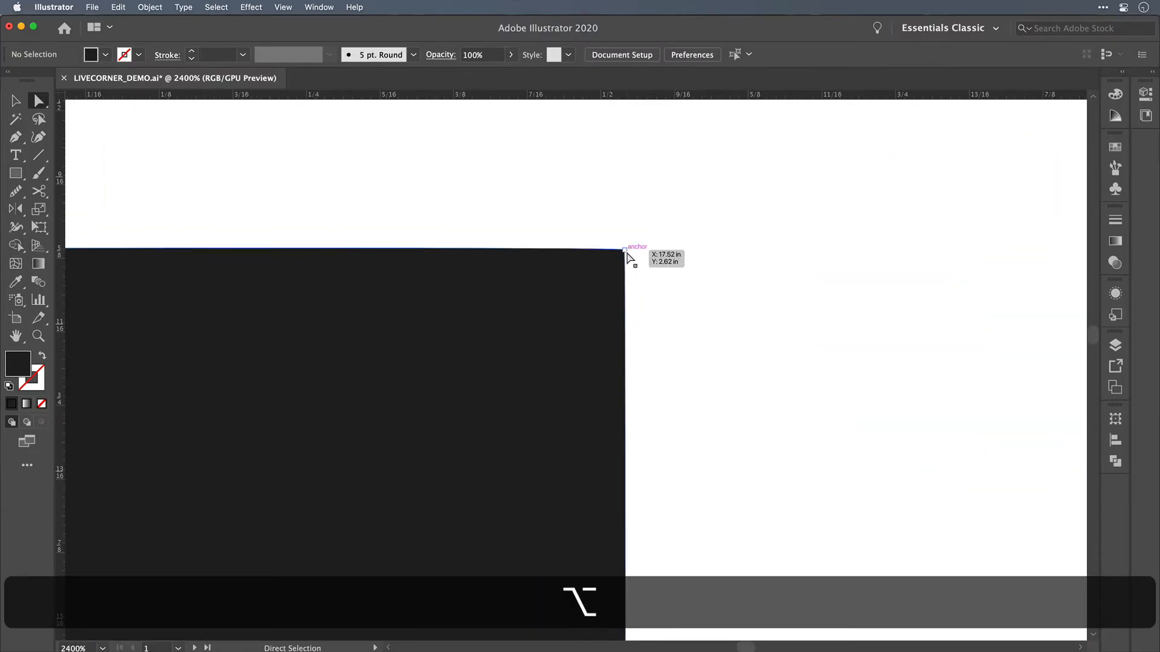
left_click(626, 250)
scroll(634, 250, "up", 5)
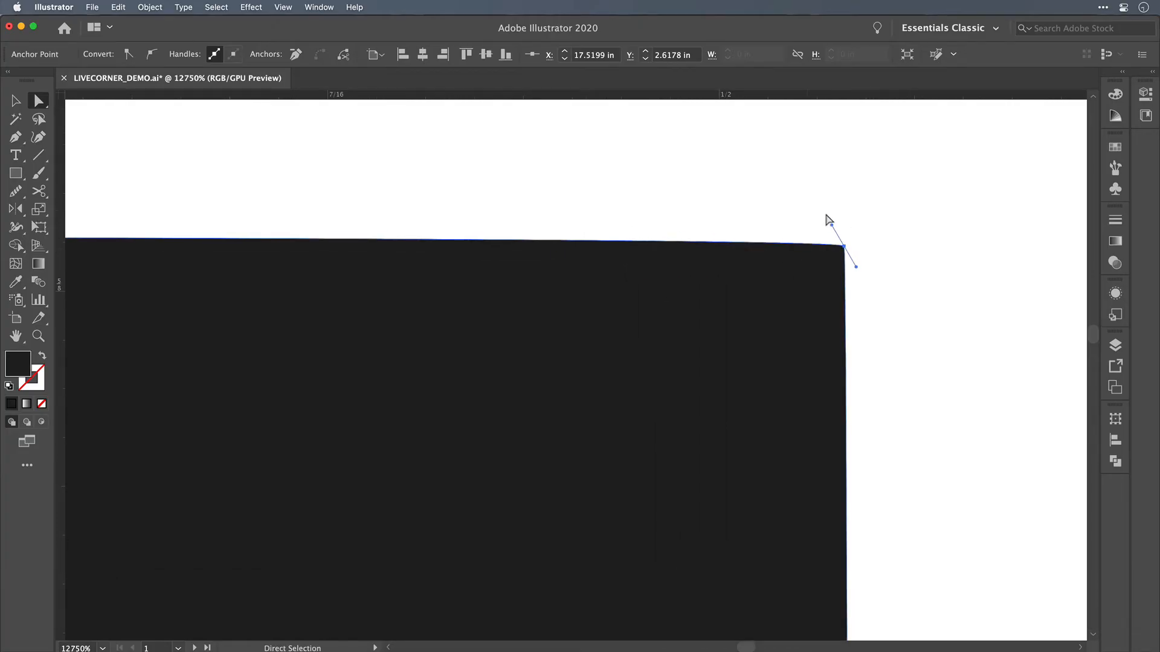
scroll(755, 239, "down", 3)
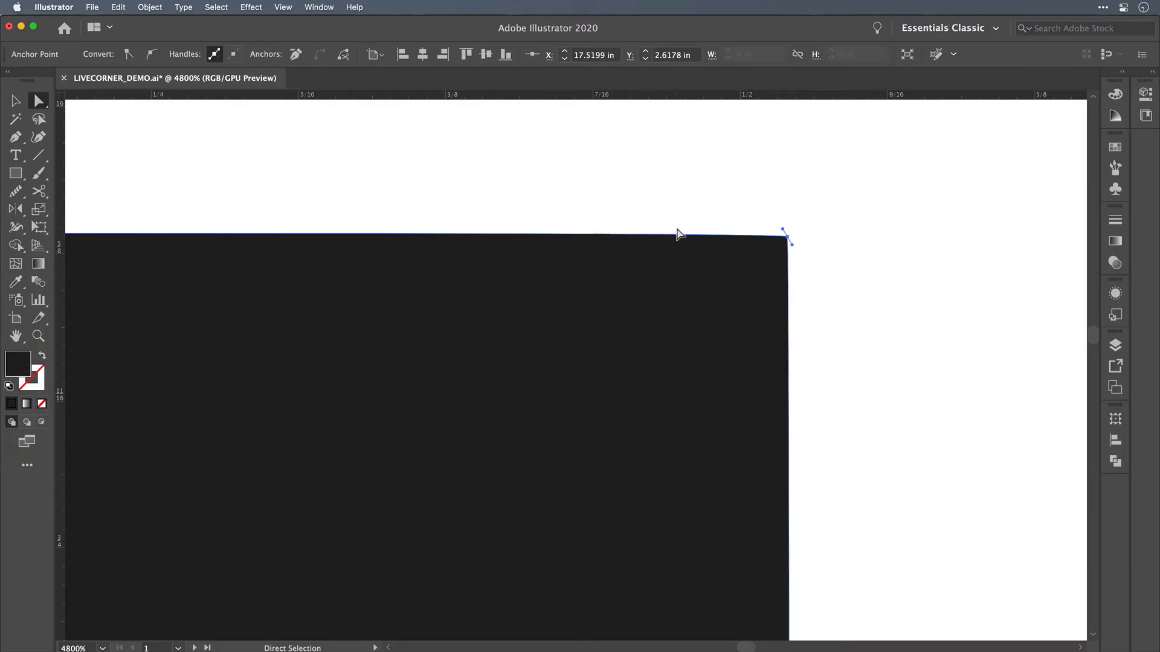
Step: Convert the anchor at the upper corner of the cross's right arm to a true corner point without handles
key("p")
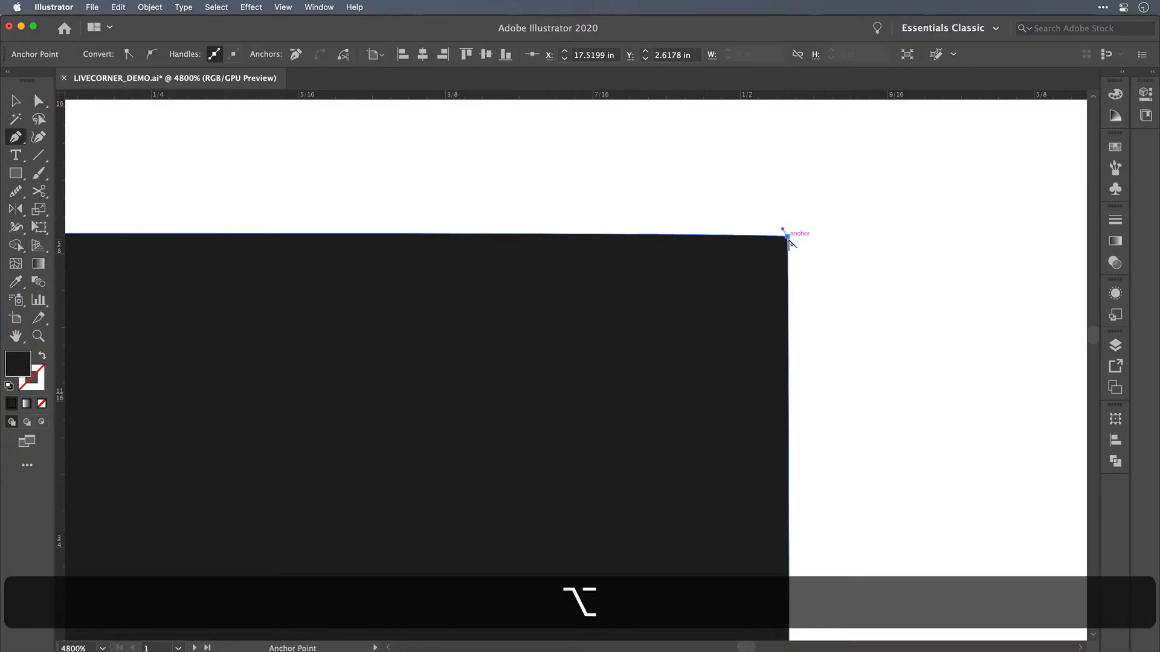
left_click(787, 238, "alt")
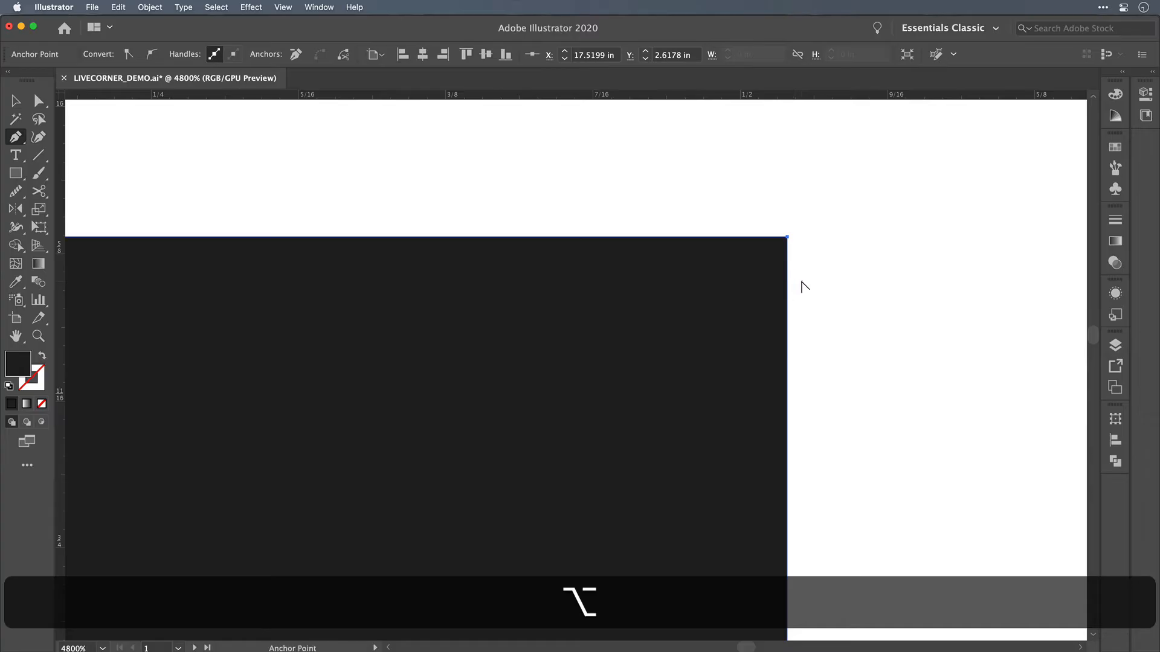
scroll(803, 284, "down", 2)
scroll(803, 285, "down", 2)
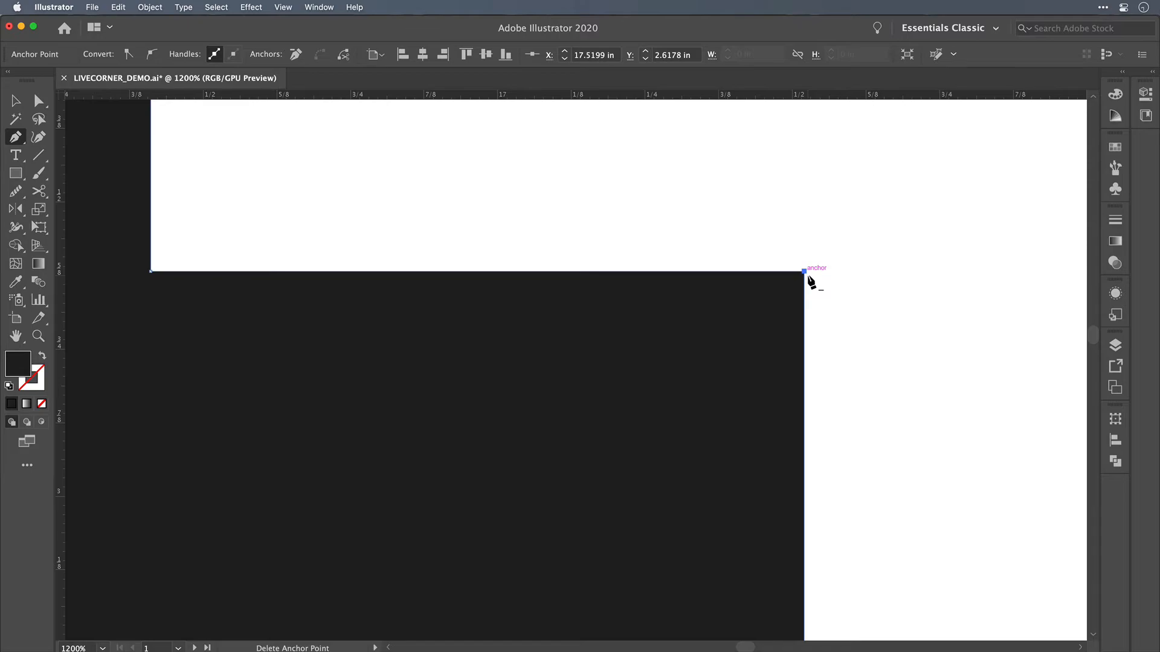
key("a")
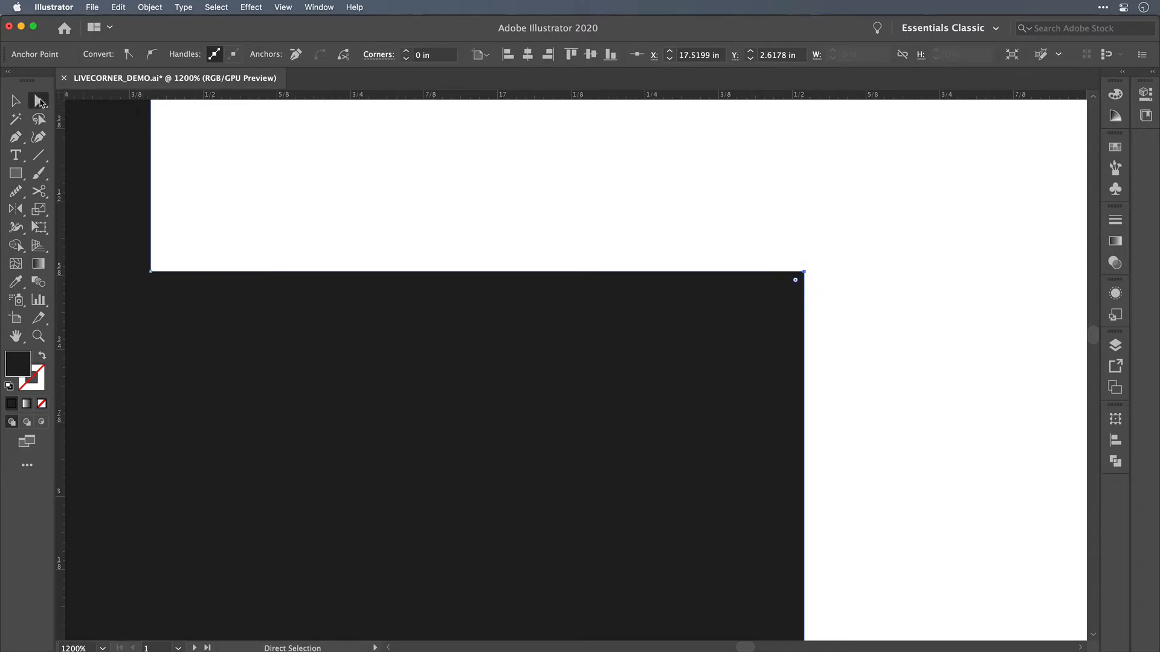
Step: Round the upper corner of the cross's right arm using its live corner widget, and deselect the cross
left_click_drag(796, 281, 578, 513)
left_click(838, 305)
scroll(839, 299, "down", 5)
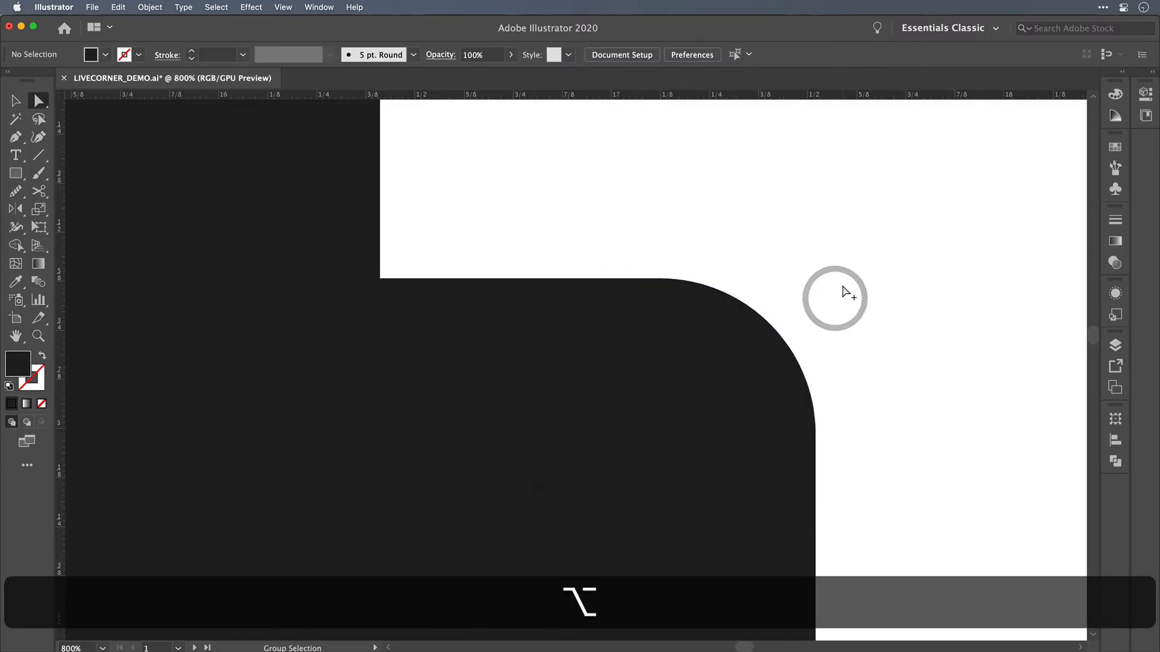
scroll(841, 293, "up", 1)
scroll(846, 296, "down", 3)
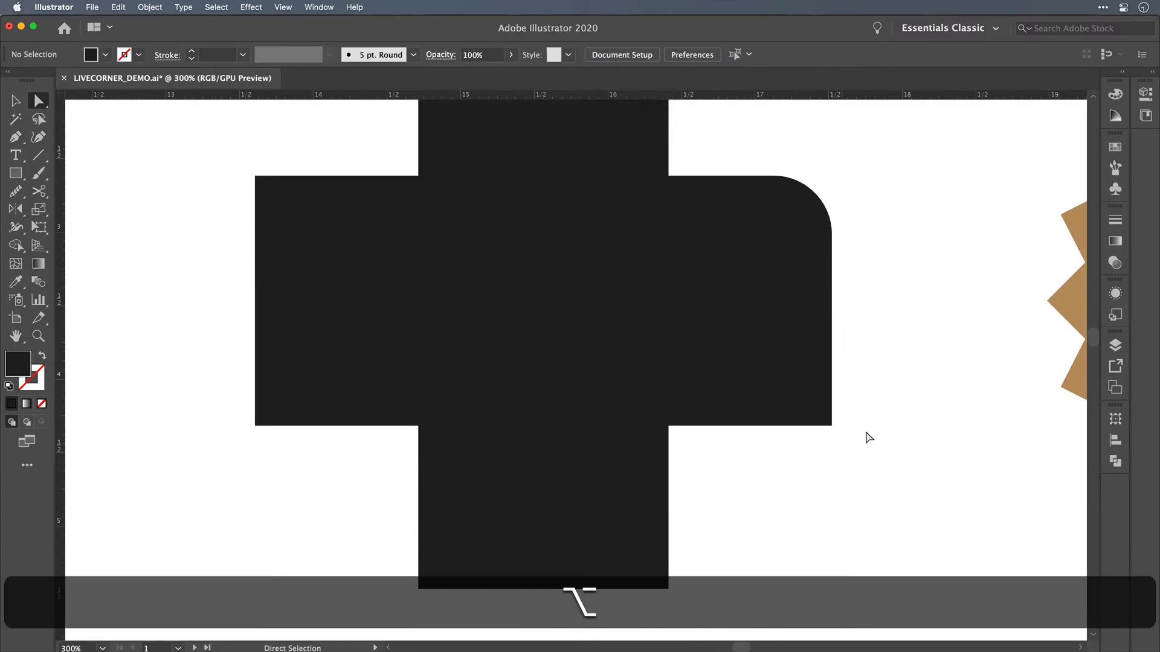
Step: Undo the rounding and the anchor conversion on the cross's right arm
key("super+z")
key("super+z")
key("super+z")
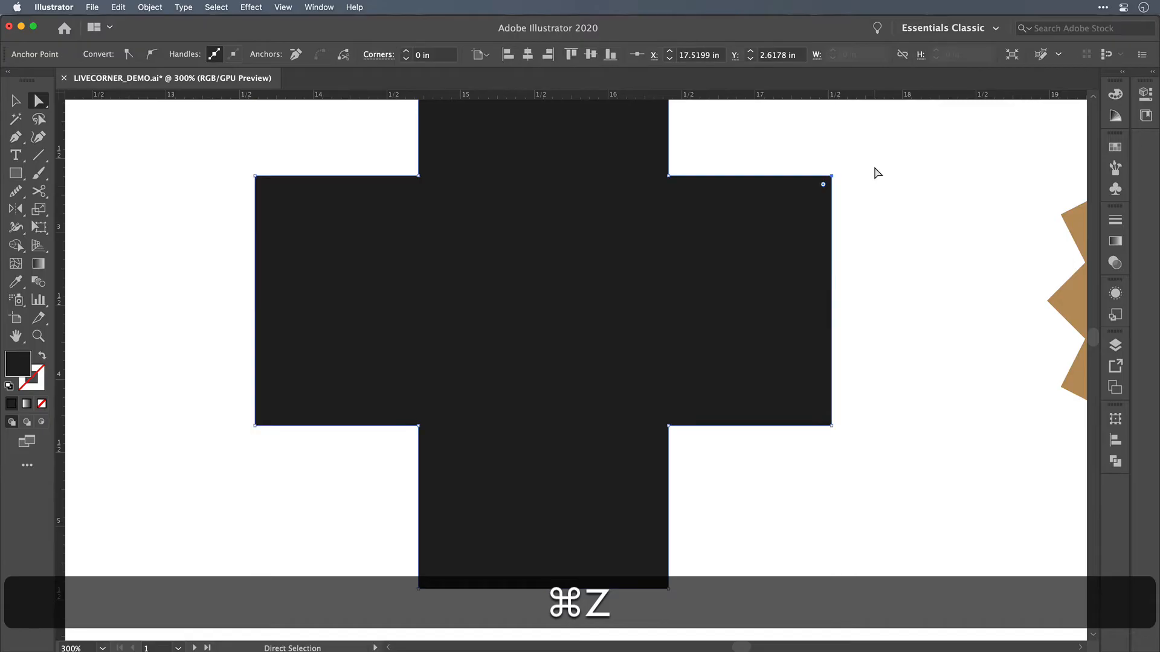
Step: Convert the handled anchor at the right arm's upper corner into a clean corner point with the Anchor Point tool
left_click(830, 176)
scroll(863, 168, "up", 4)
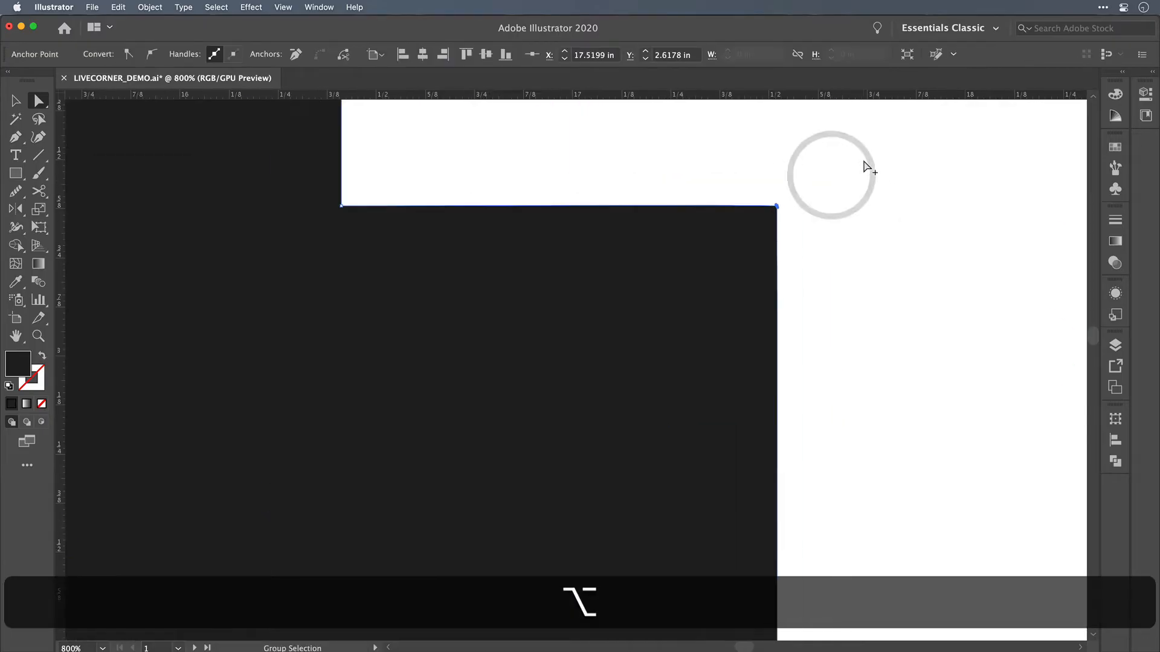
scroll(801, 202, "up", 5)
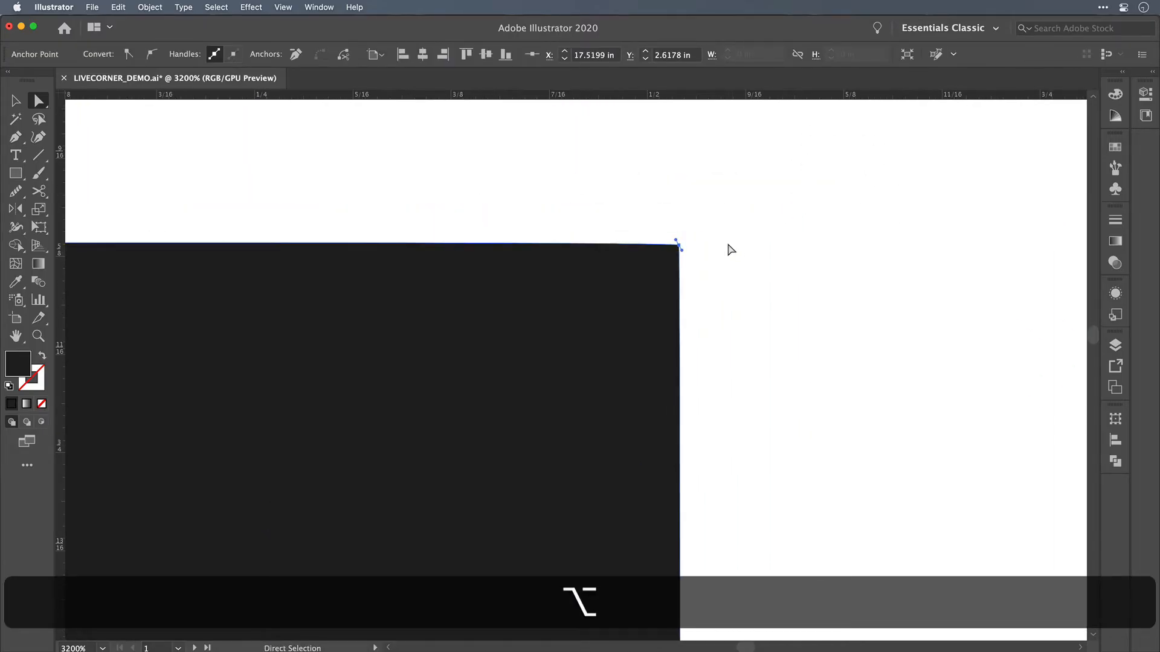
key("p")
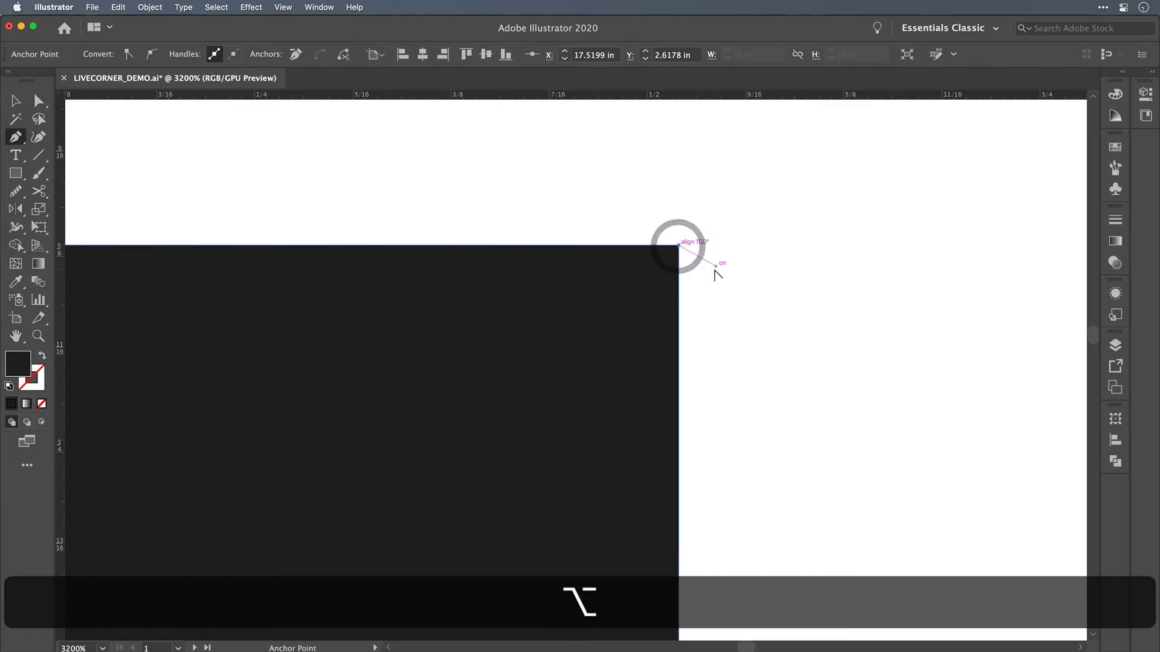
Step: Round the upper corner of the cross's right arm to a radius of about 0.37 in, and deselect the cross
scroll(714, 267, "down", 3)
key("shift+super+a")
key("a")
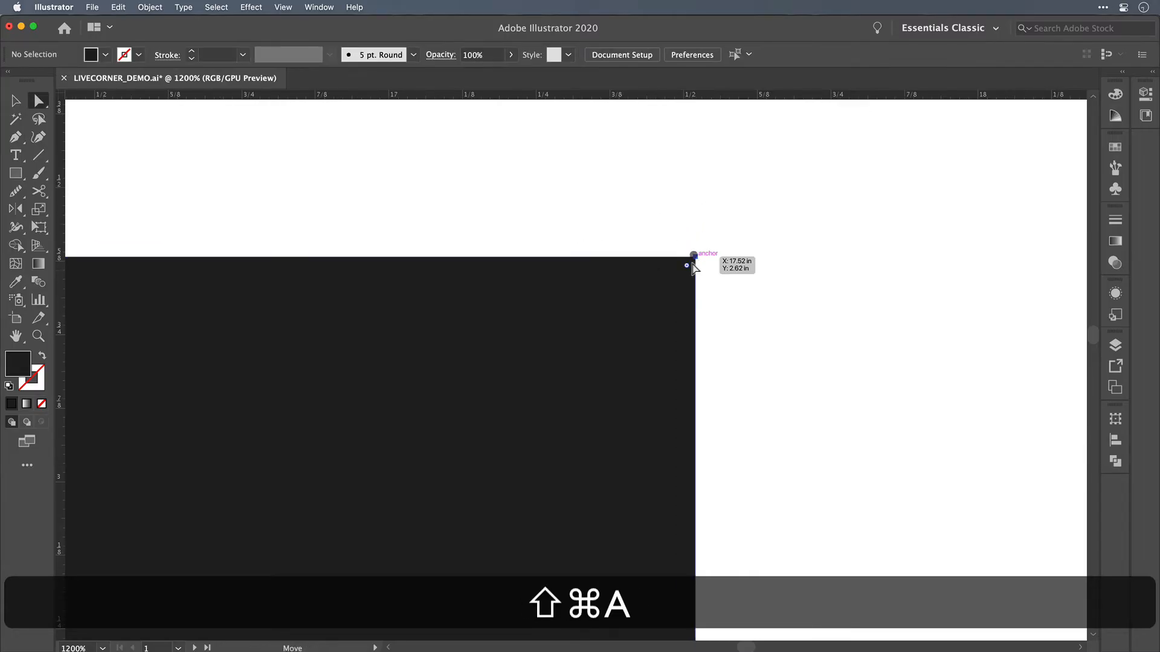
left_click(694, 255)
left_click_drag(686, 265, 455, 423)
scroll(455, 421, "down", 10)
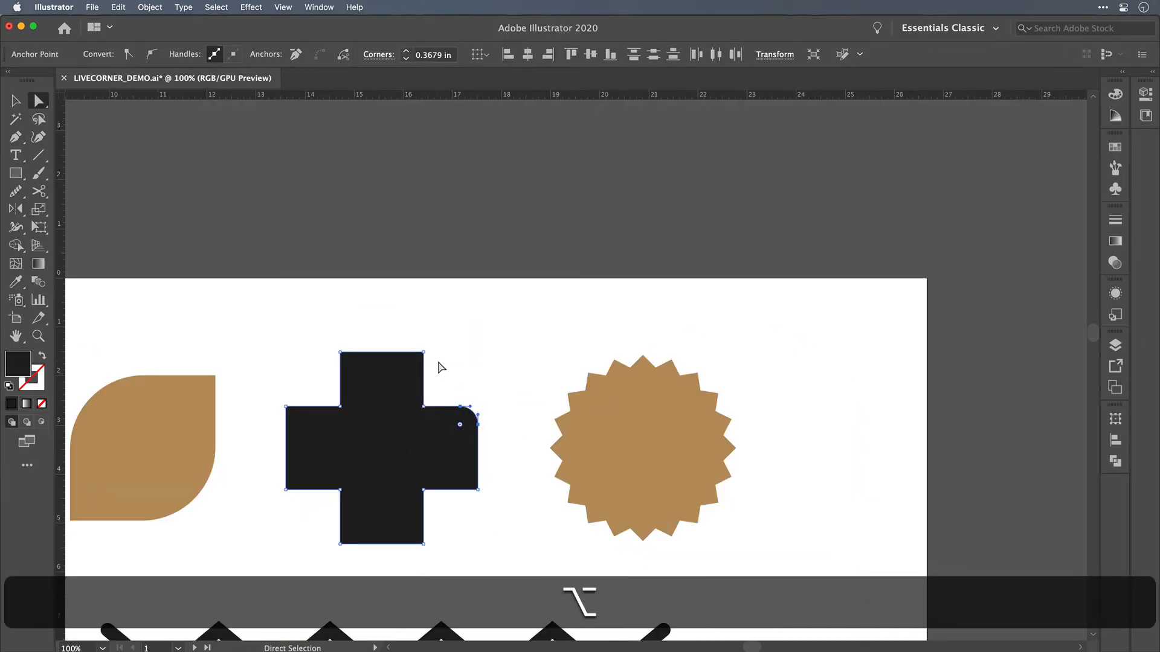
left_click(441, 366)
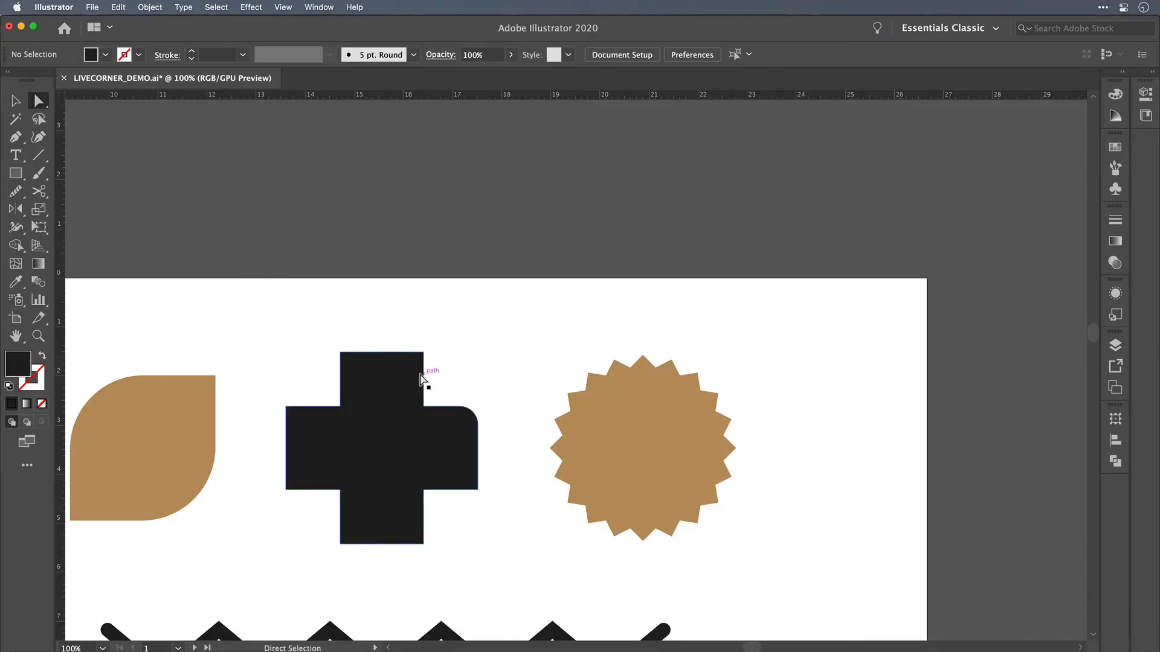
Step: Select the right anchor at the top of the cross's upper arm and examine it for direction handles or overlapping points
scroll(354, 375, "up", 4)
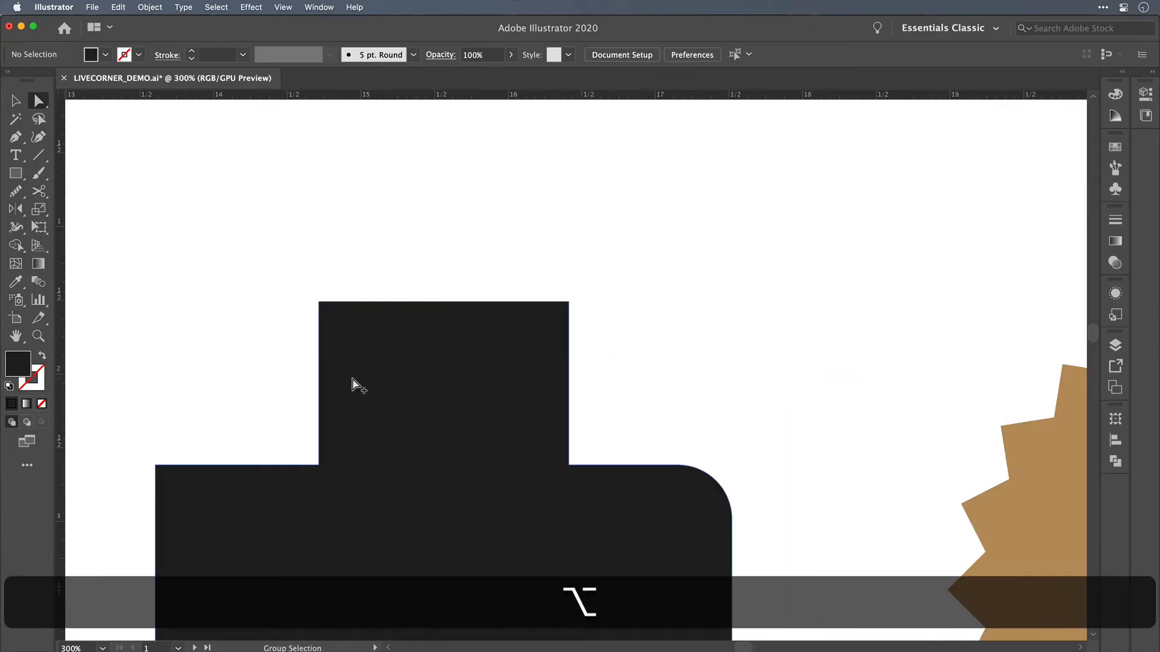
left_click(551, 361)
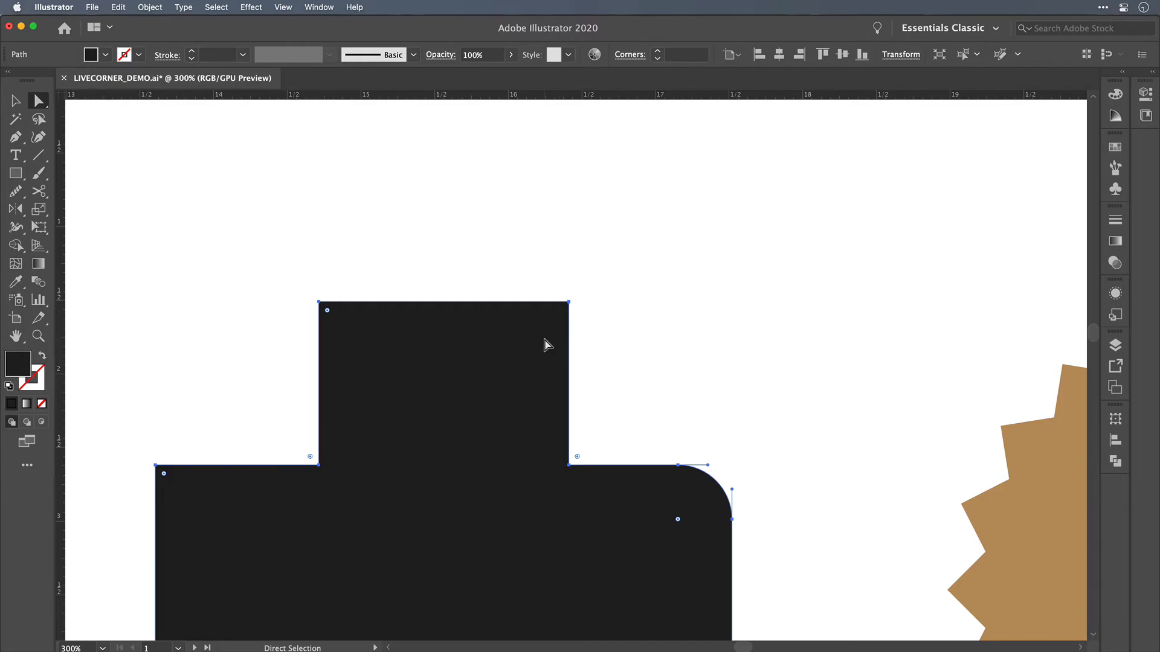
scroll(571, 306, "up", 10)
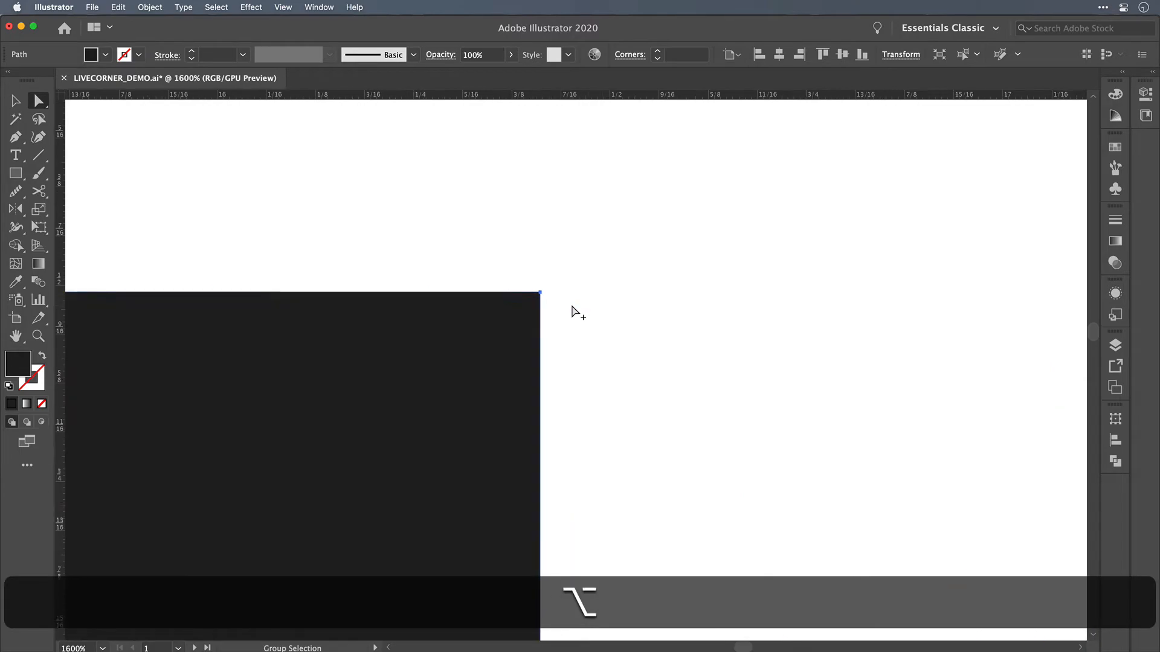
scroll(571, 305, "up", 1)
left_click(261, 243, "alt")
scroll(199, 228, "up", 3)
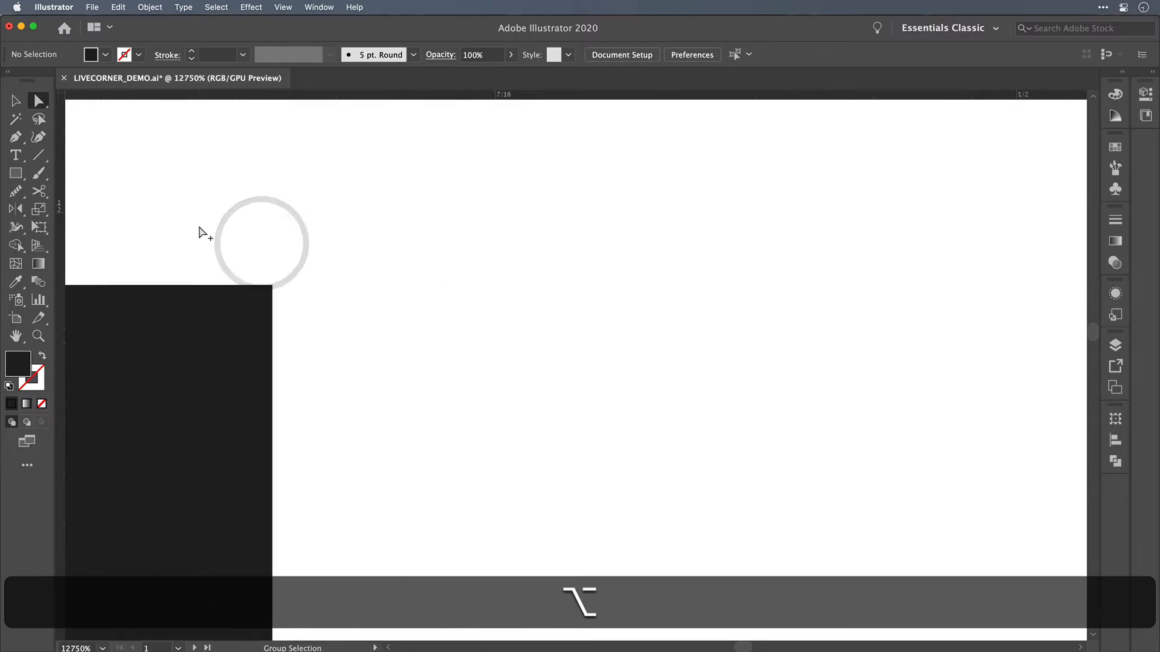
left_click(706, 370)
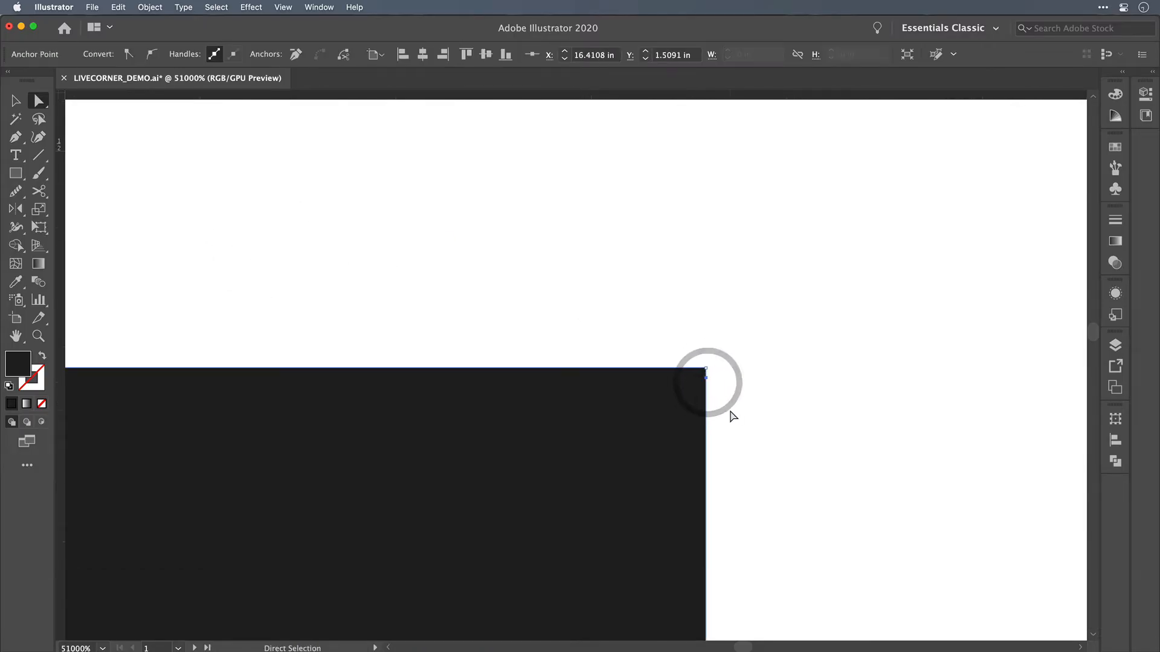
left_click(707, 369)
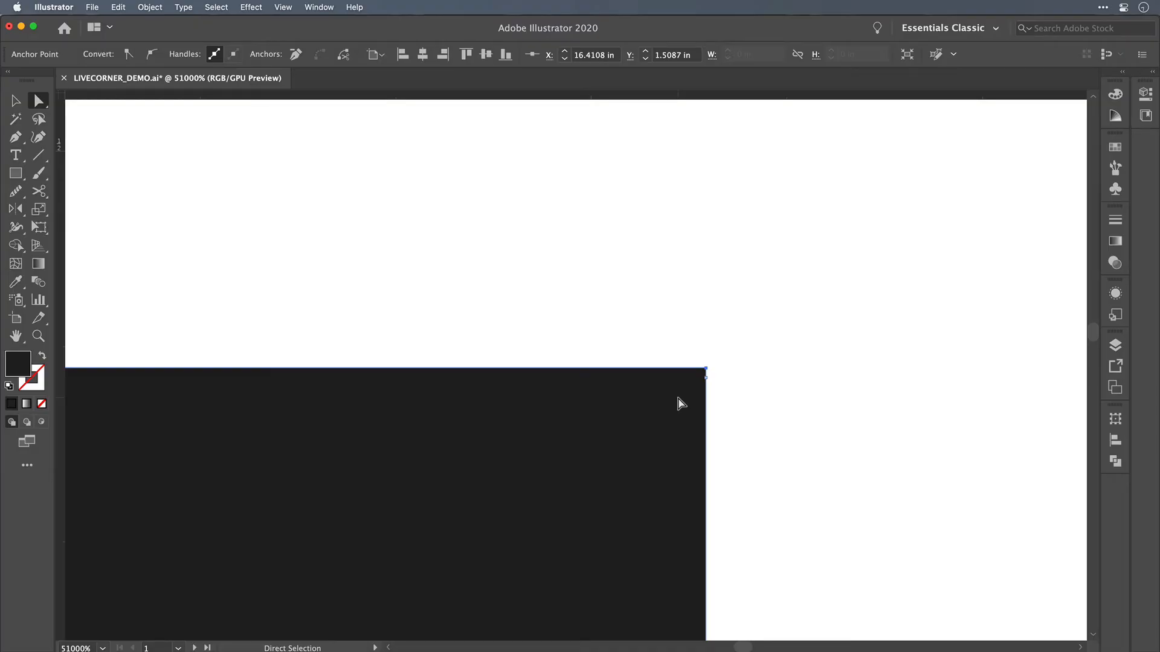
Step: Clean up the anchor at the upper arm's right corner into a plain corner point, and reselect it
key("p")
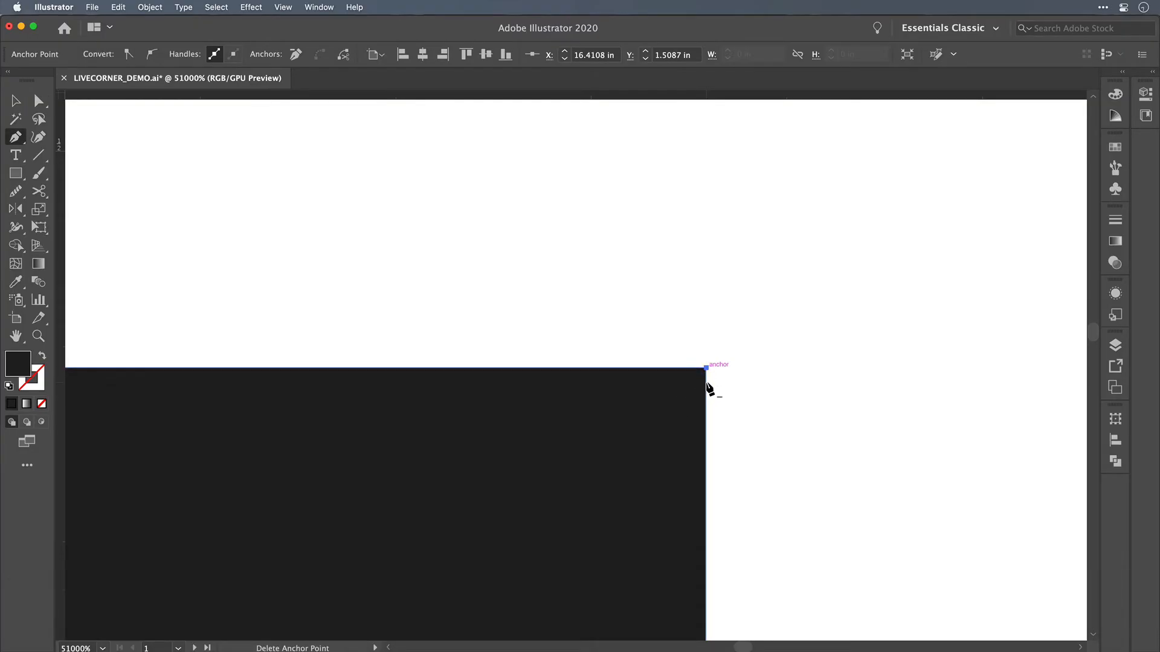
left_click(706, 383)
key("a")
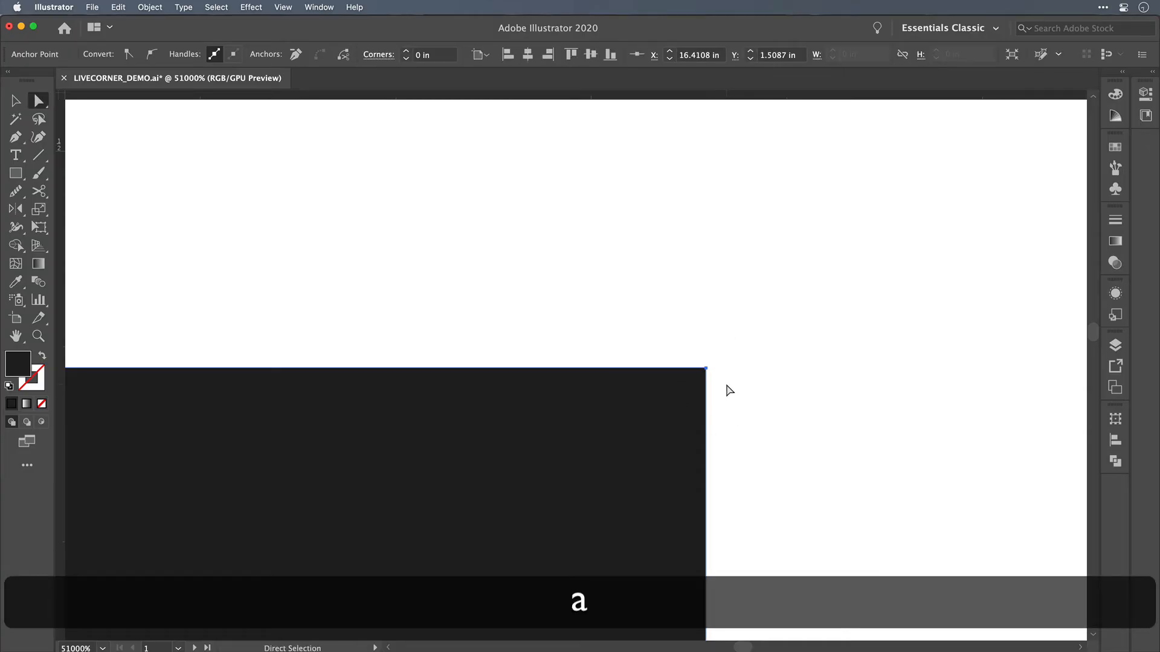
left_click(727, 385)
left_click(707, 368)
Step: Round the right corner of the cross's upper arm with a larger radius than the right arm's corner, and deselect it
scroll(702, 412, "down", 5)
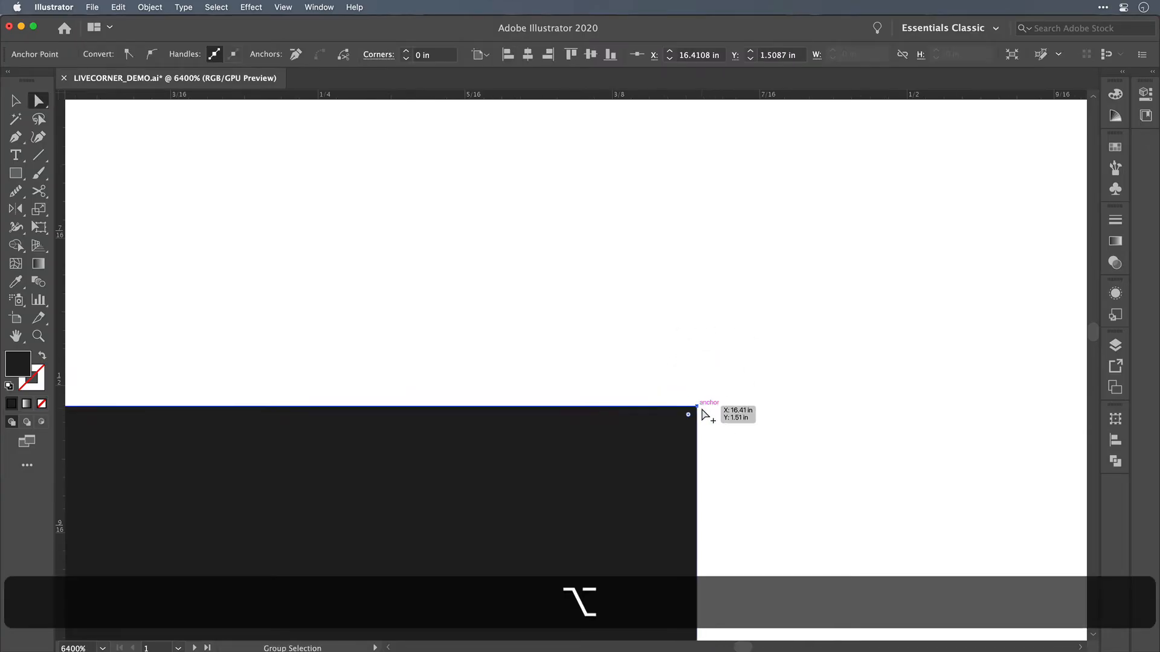
scroll(706, 414, "down", 5)
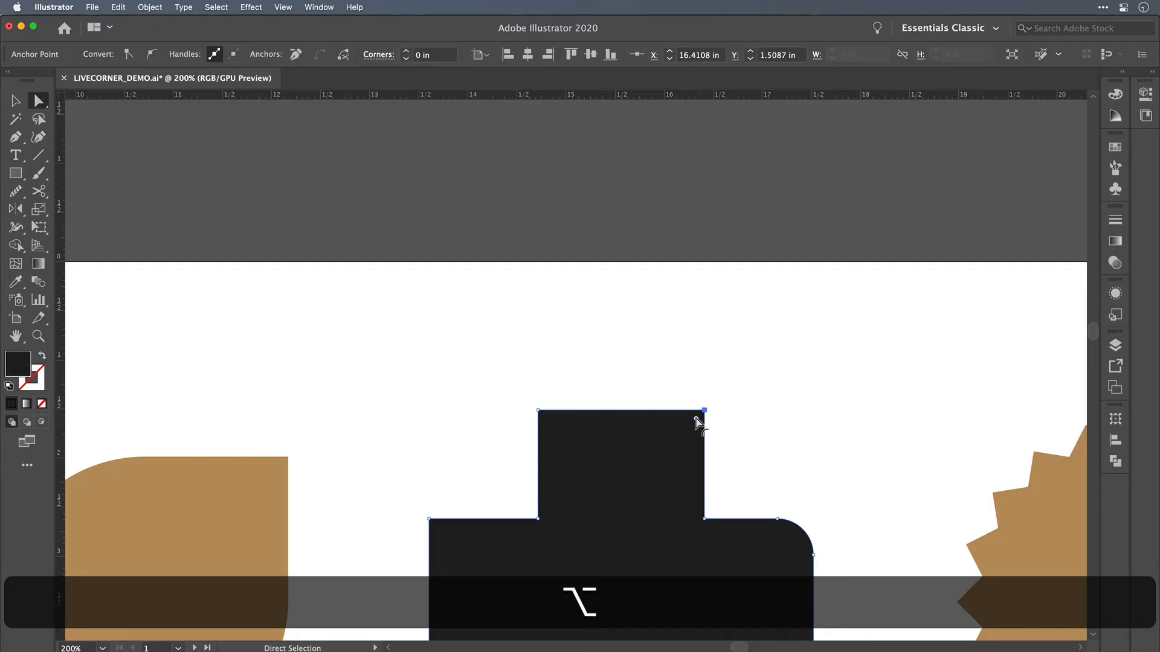
left_click_drag(698, 423, 645, 482)
left_click(776, 431)
scroll(777, 432, "down", 3)
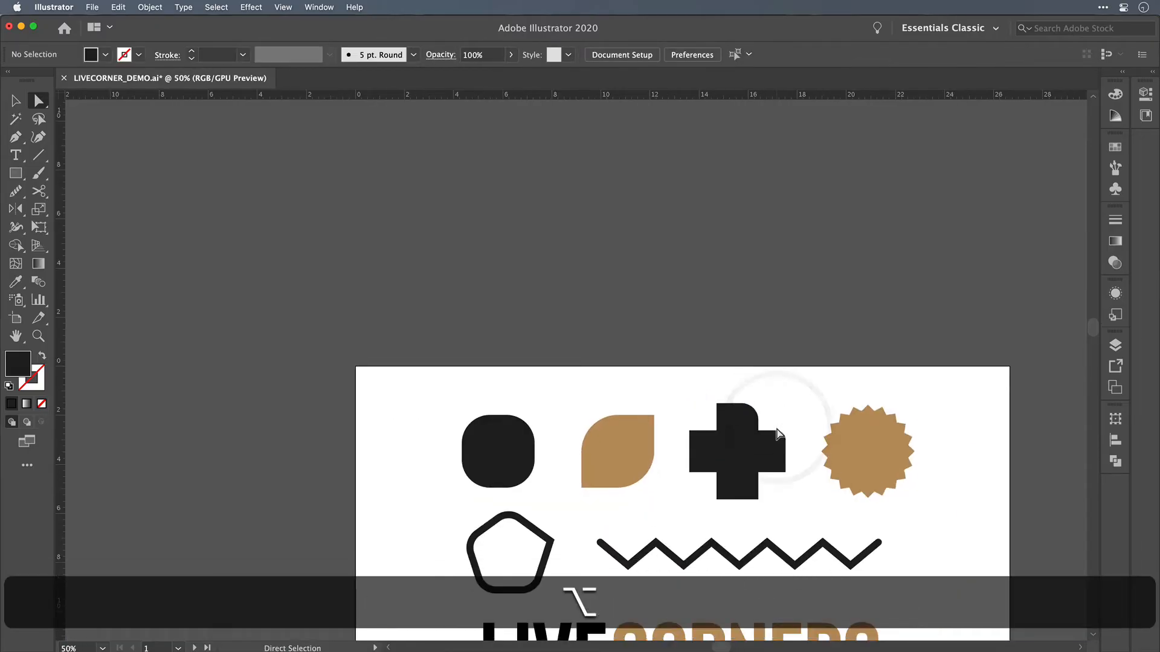
Step: Round all points and notches of the tan starburst together to a radius of about 0.21 in, and deselect it
scroll(825, 384, "up", 1)
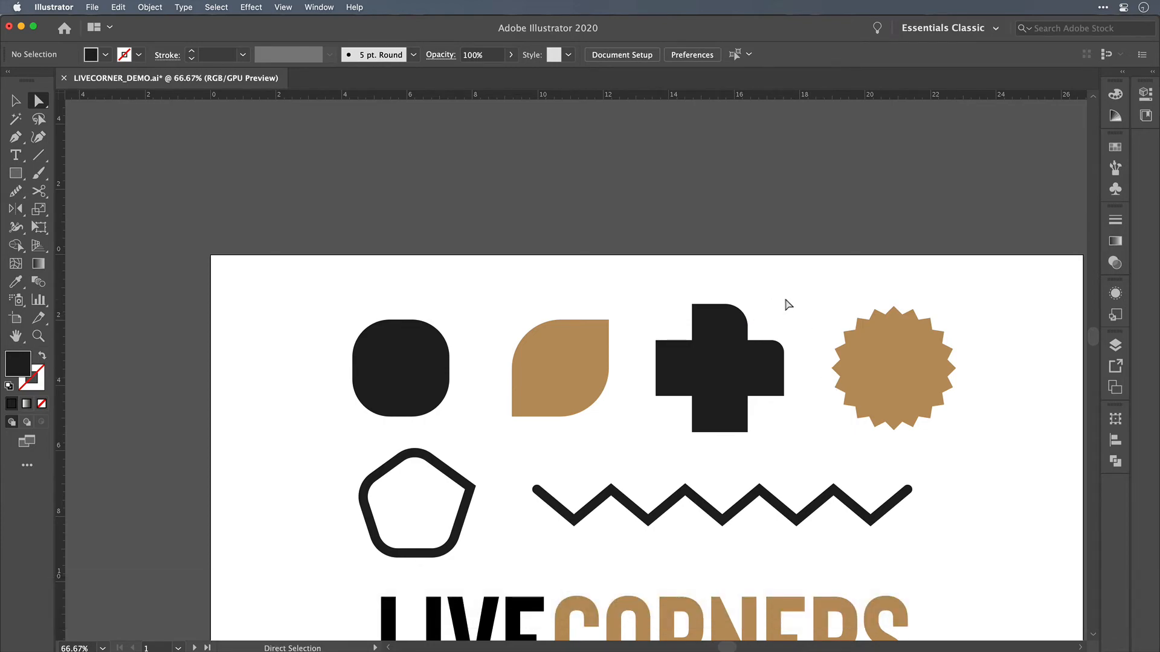
key("v")
scroll(830, 358, "right", 5)
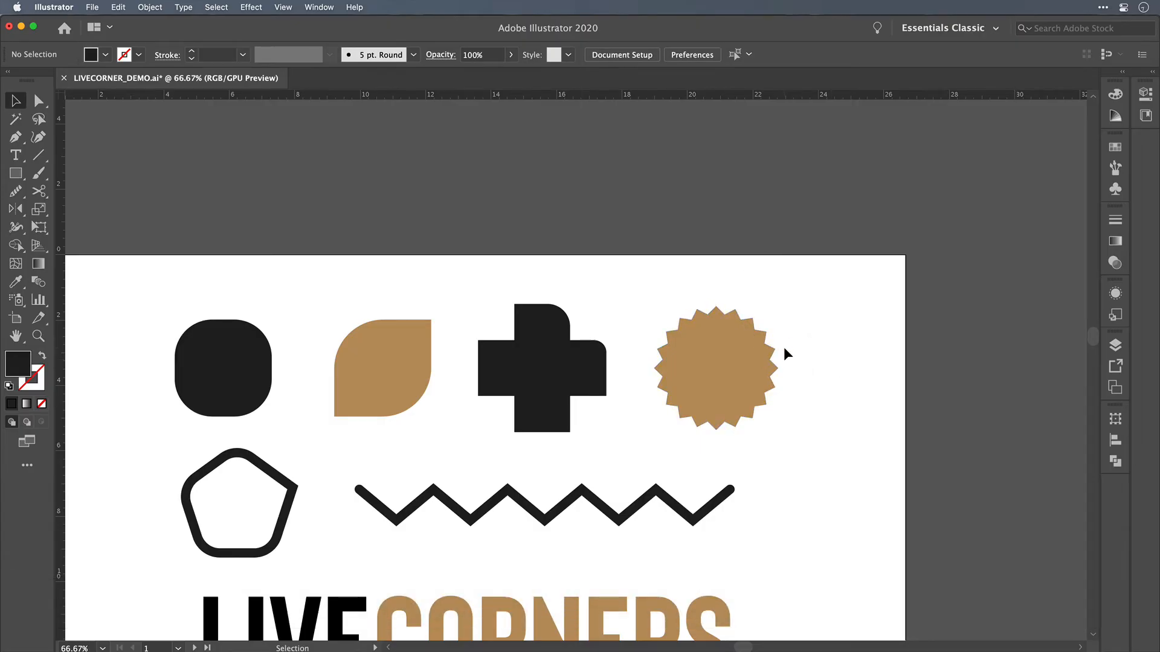
scroll(734, 364, "up", 5)
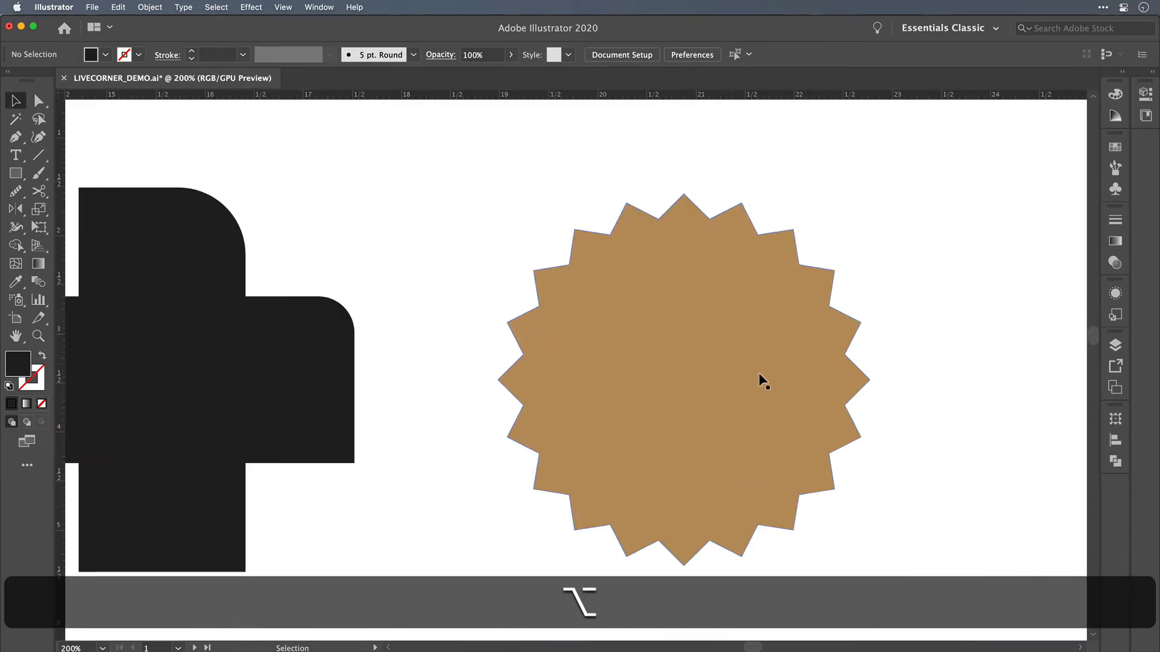
left_click(715, 338)
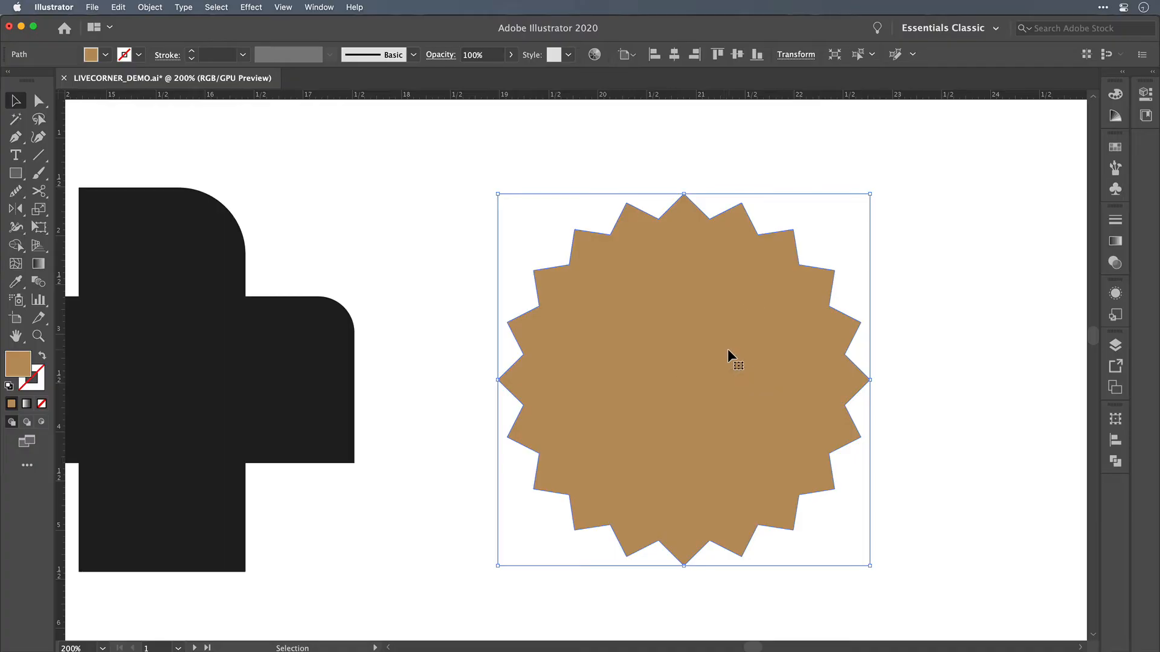
left_click(39, 101)
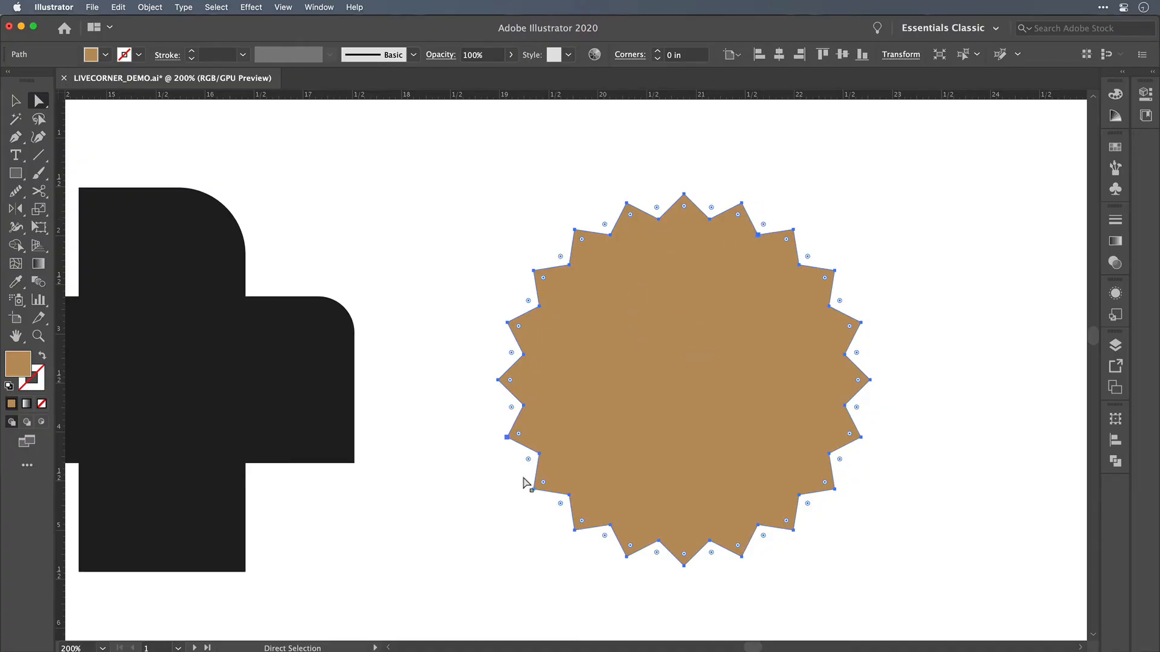
left_click_drag(764, 224, 774, 207)
left_click(809, 192)
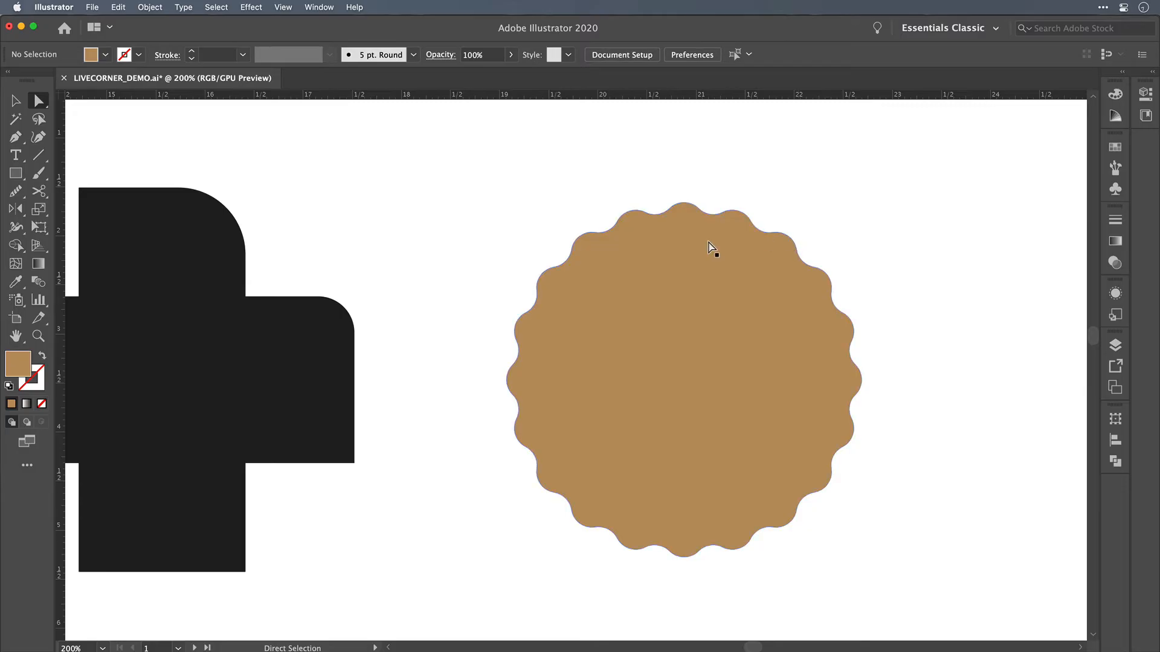
Step: Set the starburst's topmost corner back to a 0 in radius, and undo both that and the rounding of the whole starburst
left_click(685, 203)
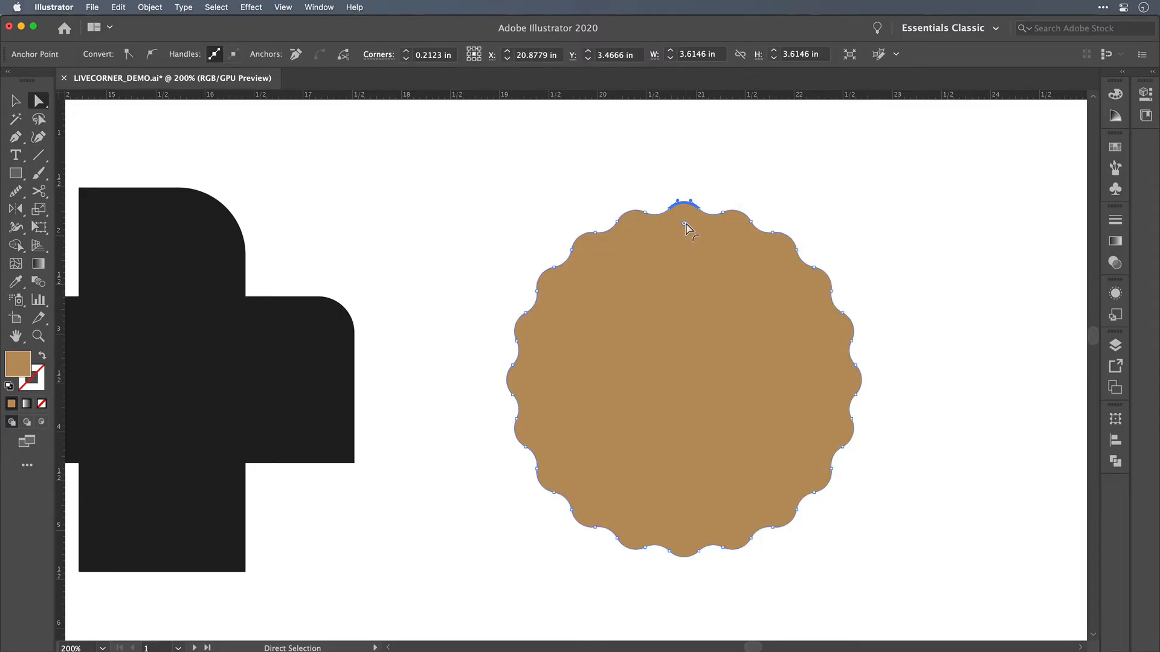
left_click_drag(685, 221, 684, 185)
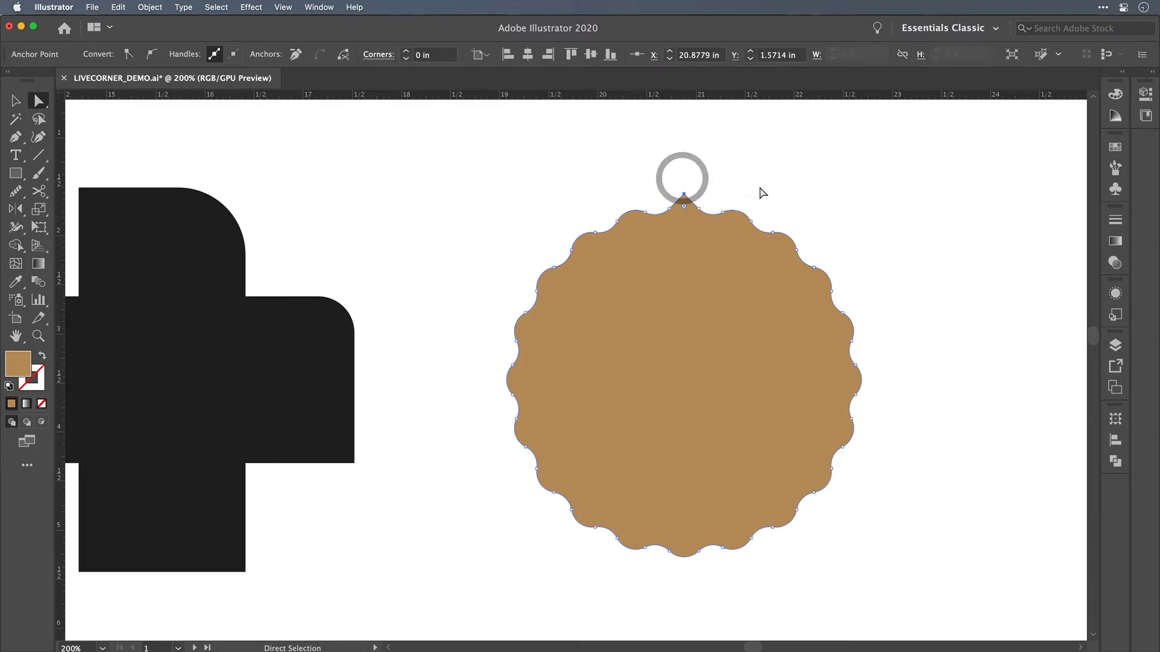
key("super+z")
key("super+z")
key("super+z")
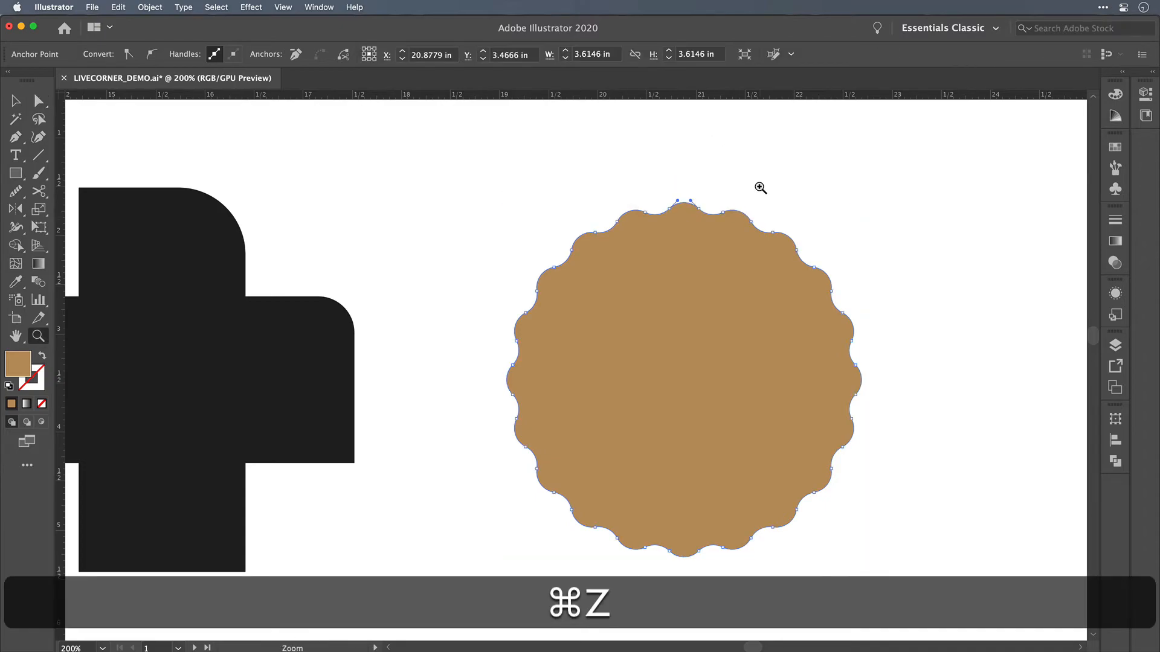
key("a")
left_click(736, 168)
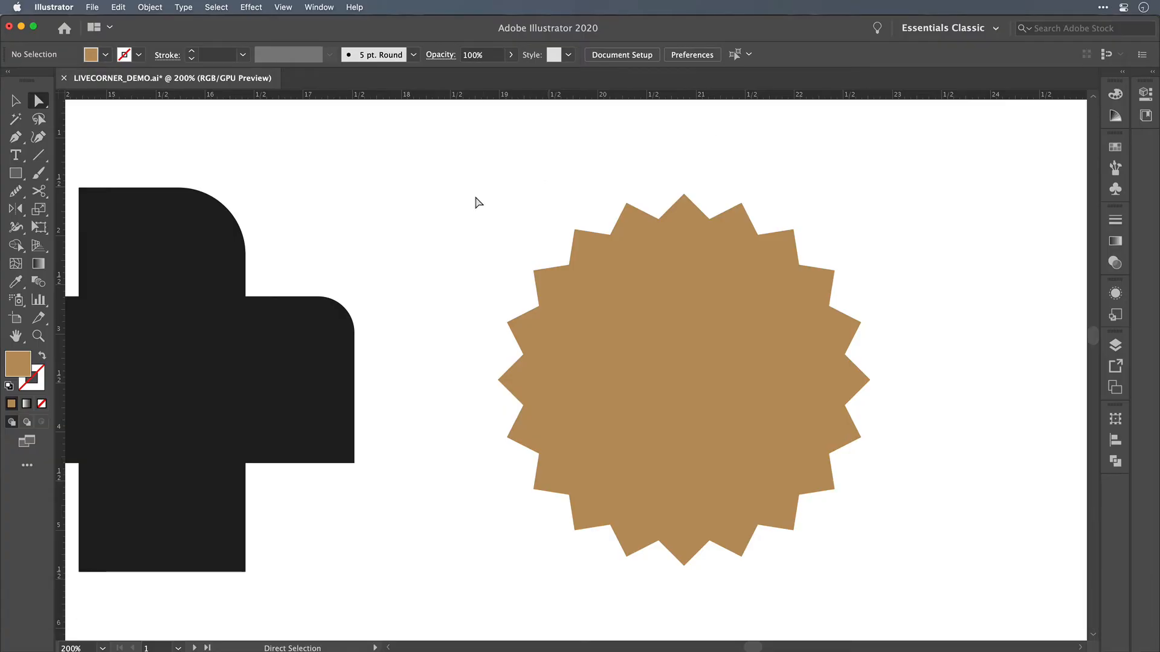
Step: Round only the corners in the starburst's upper half to a radius of about 0.21 in, and deselect it
left_click_drag(438, 164, 903, 390)
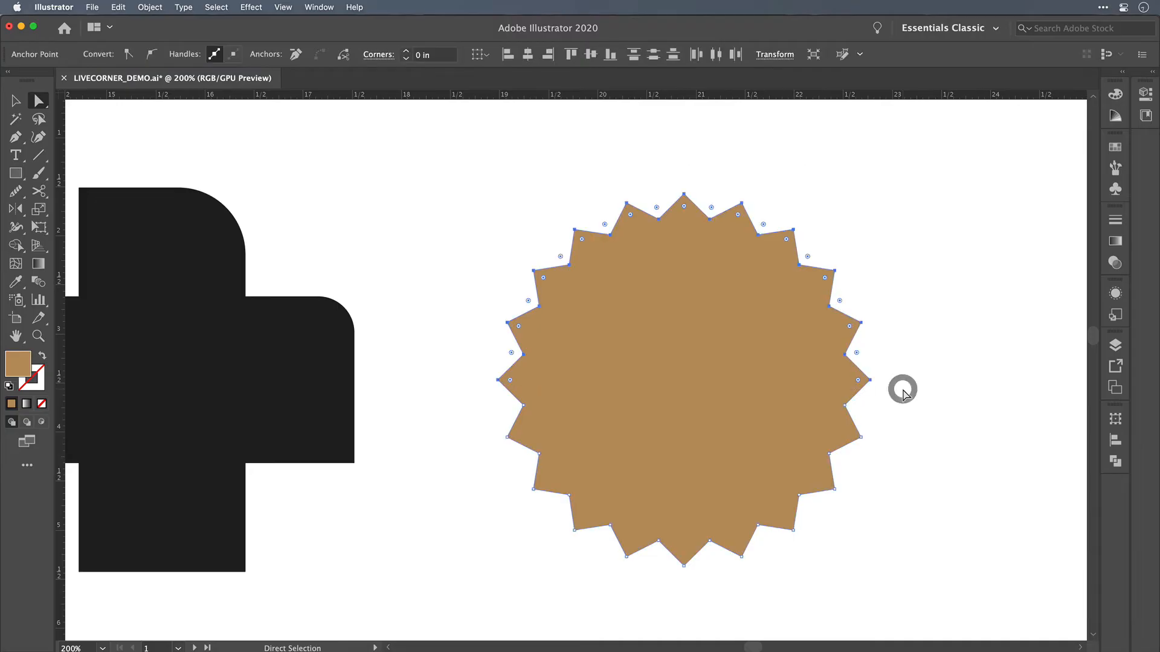
left_click_drag(870, 350, 915, 361)
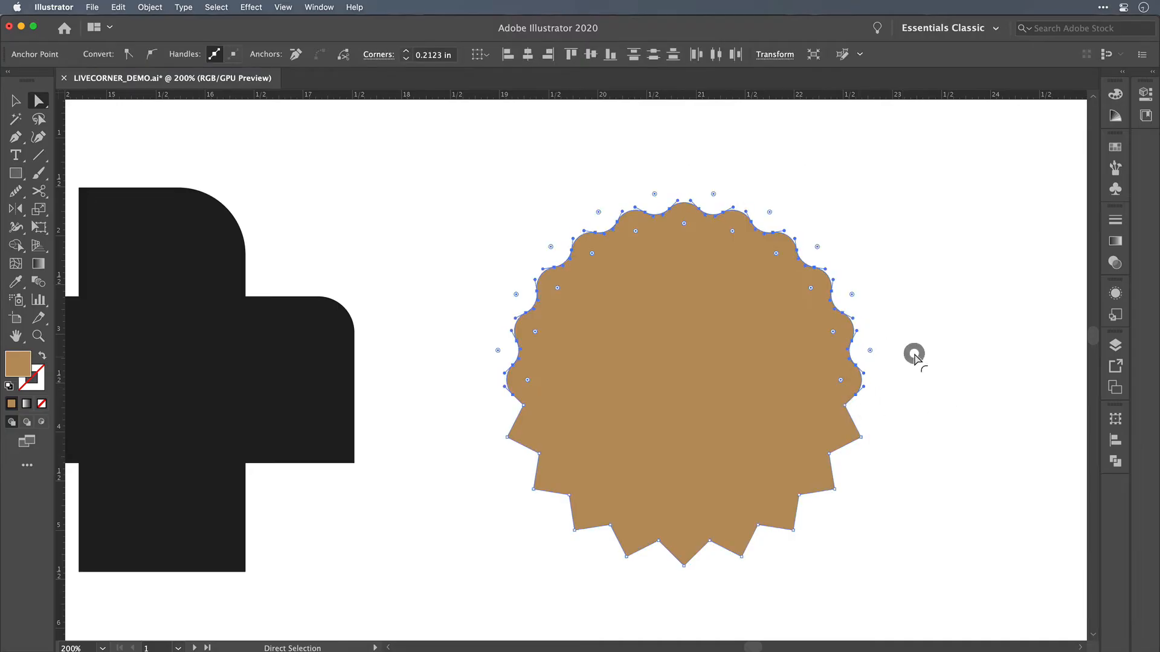
left_click(913, 374)
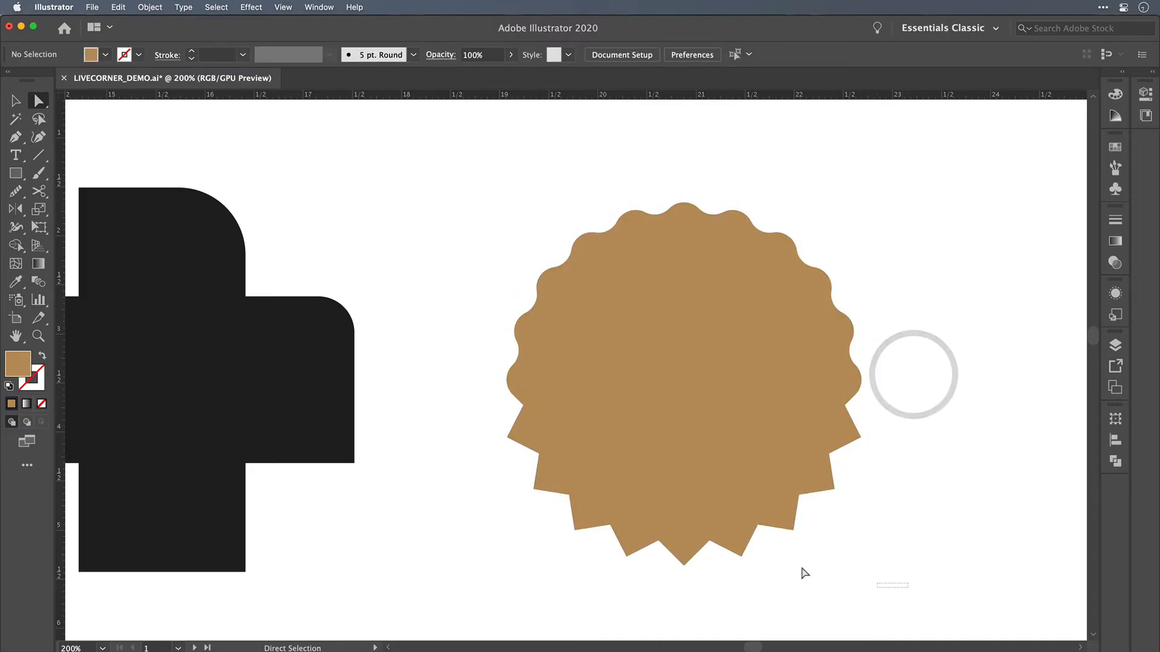
Step: Round the remaining sharp corners in the starburst's lower half to match the scalloped upper half, and deselect it
left_click_drag(908, 587, 491, 403)
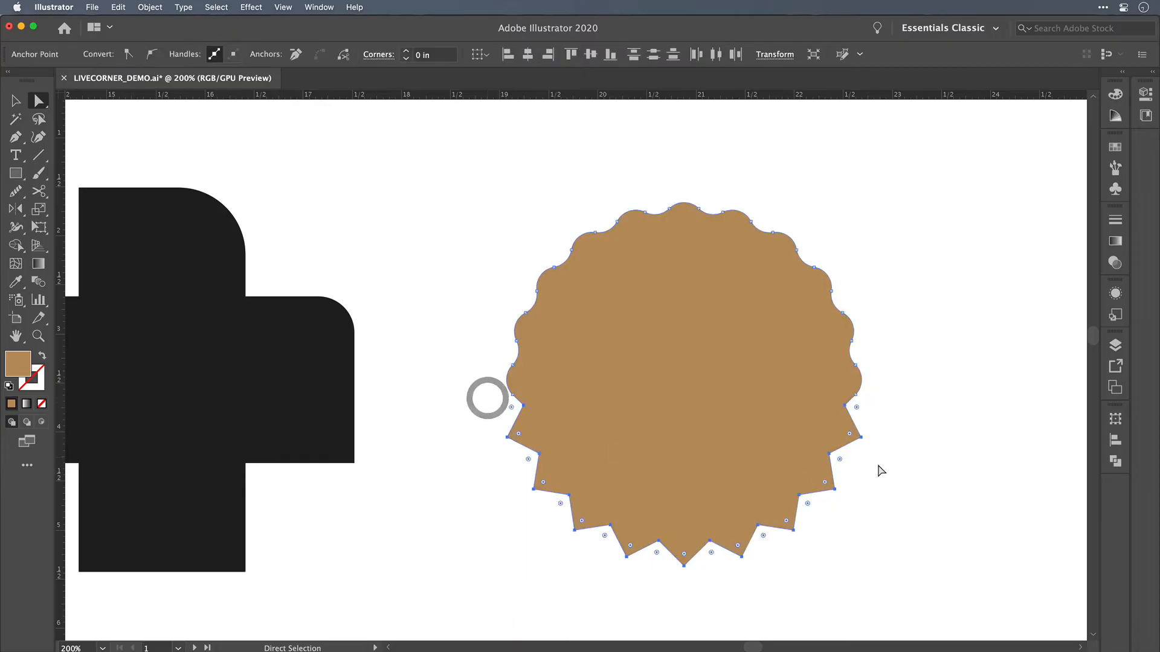
left_click_drag(854, 409, 917, 409)
left_click(917, 409)
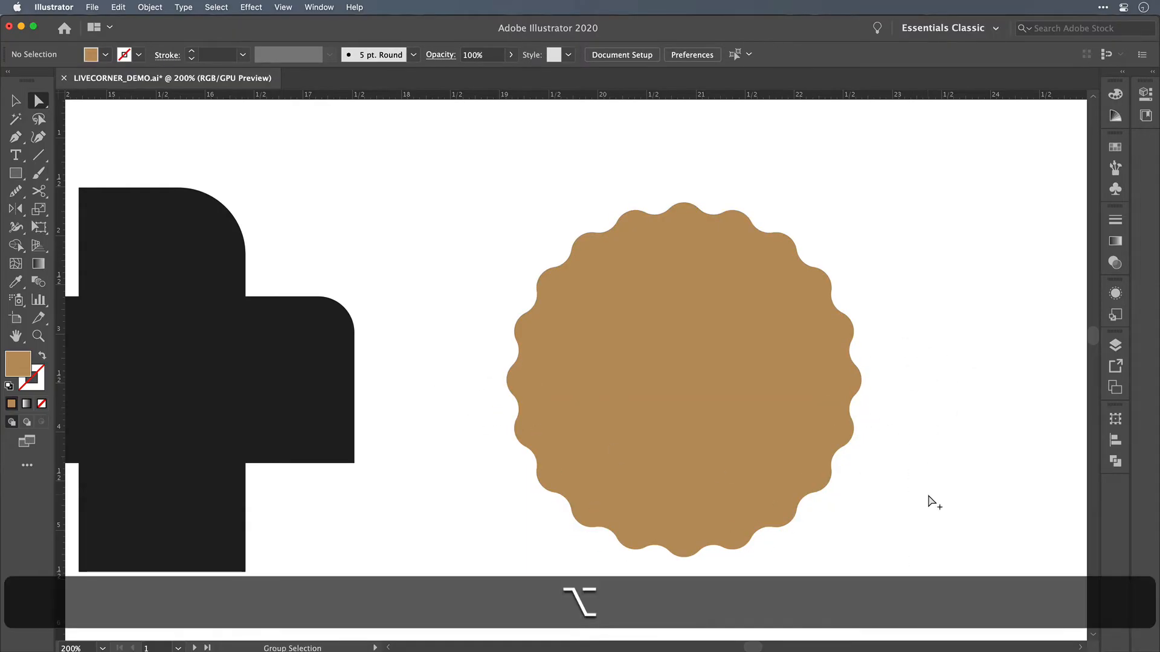
Step: Select the CORNERS text below the shapes, and show the artwork in Outline view
scroll(931, 502, "down", 3)
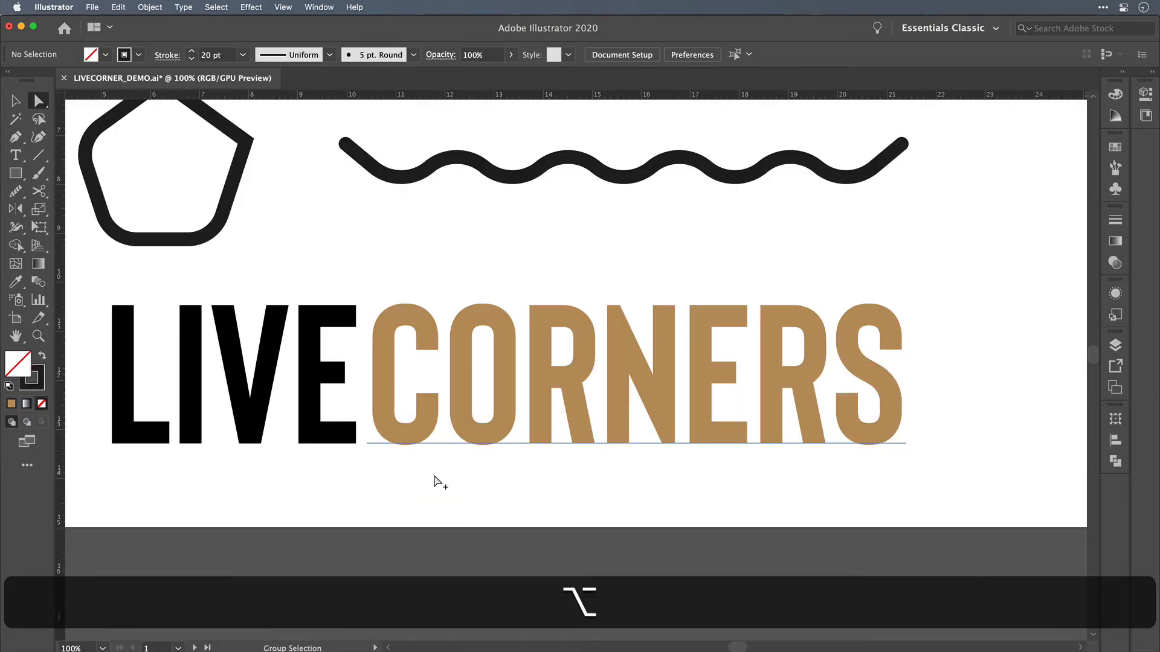
scroll(435, 481, "down", 1)
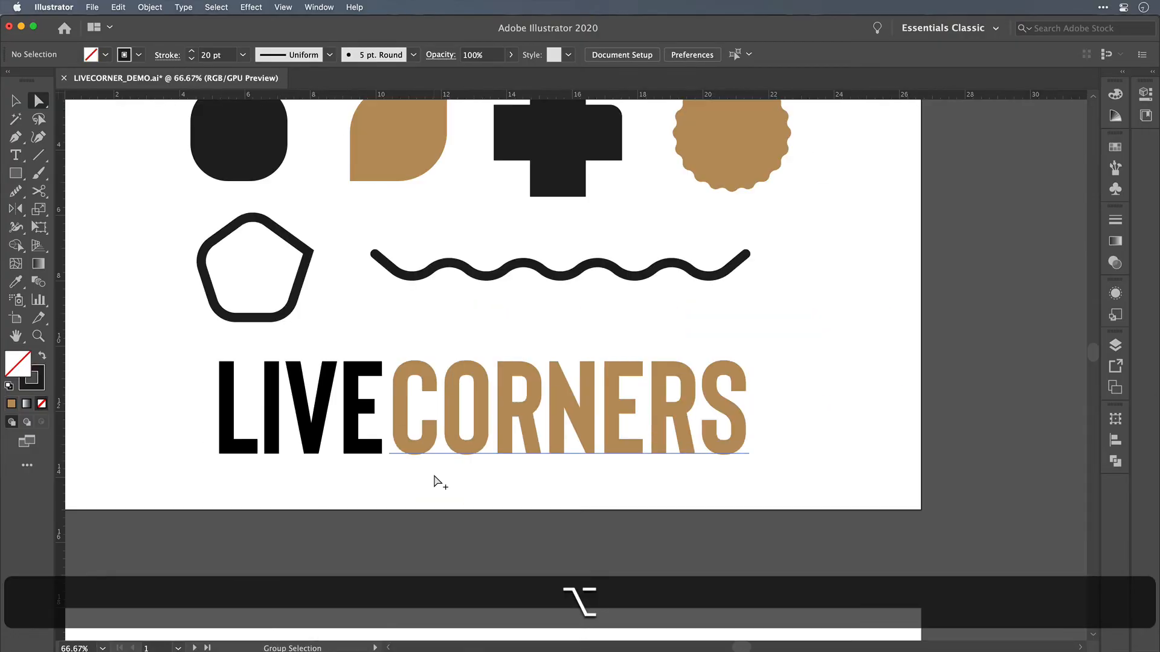
scroll(435, 477, "up", 2)
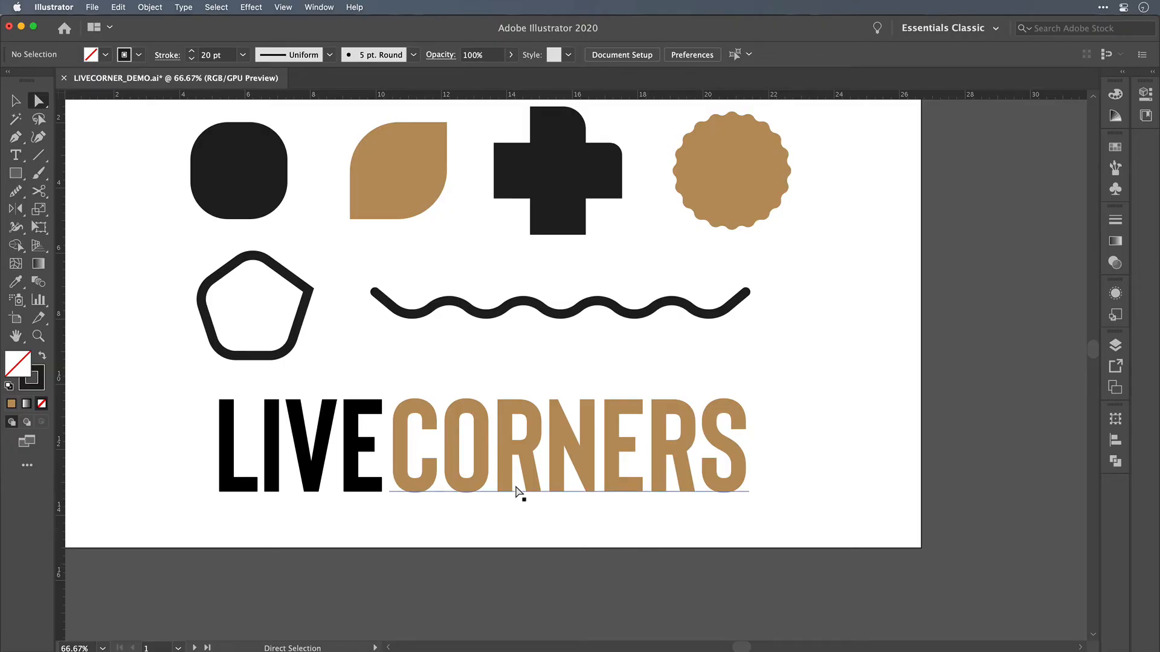
key("v")
left_click(518, 462)
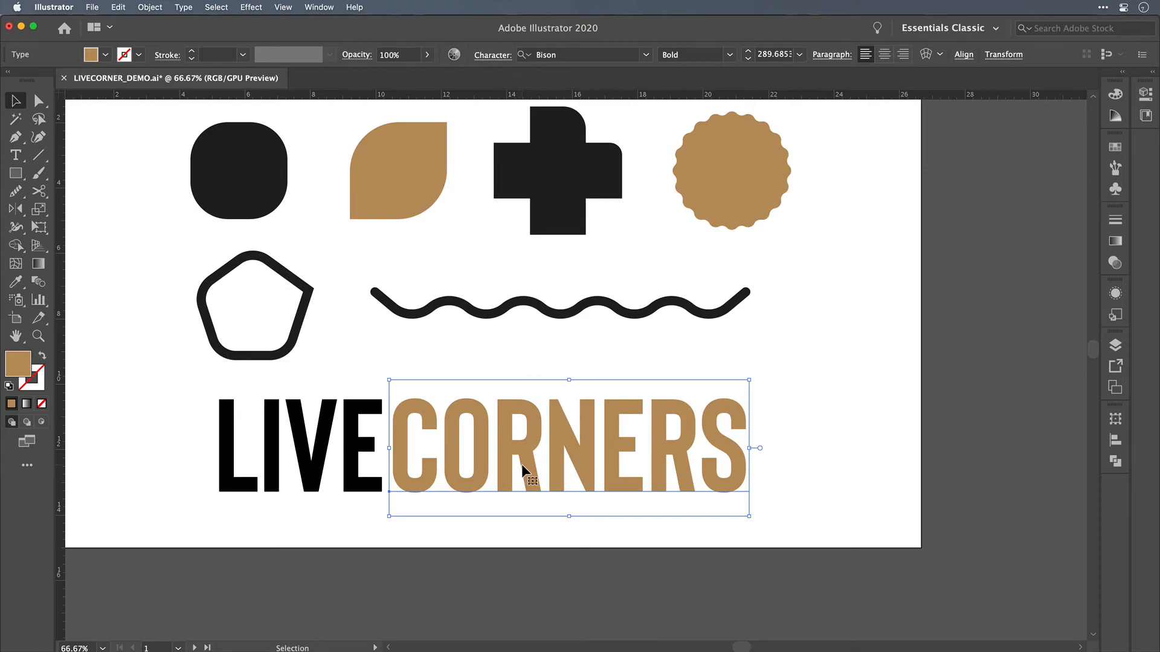
key("super")
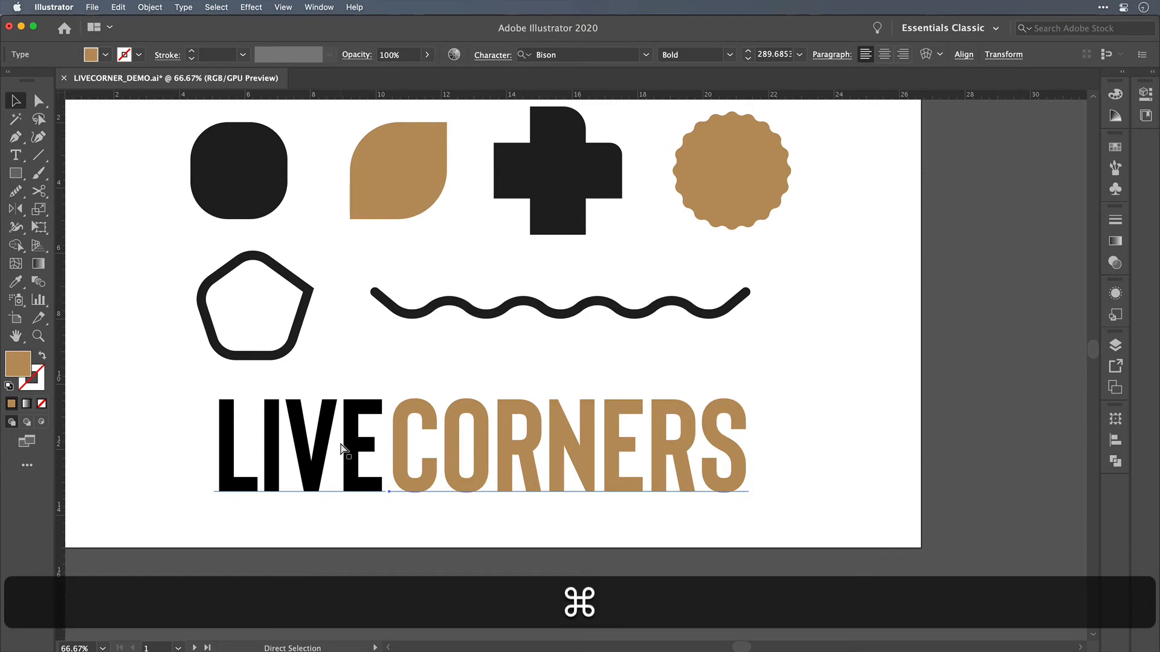
key("super+y")
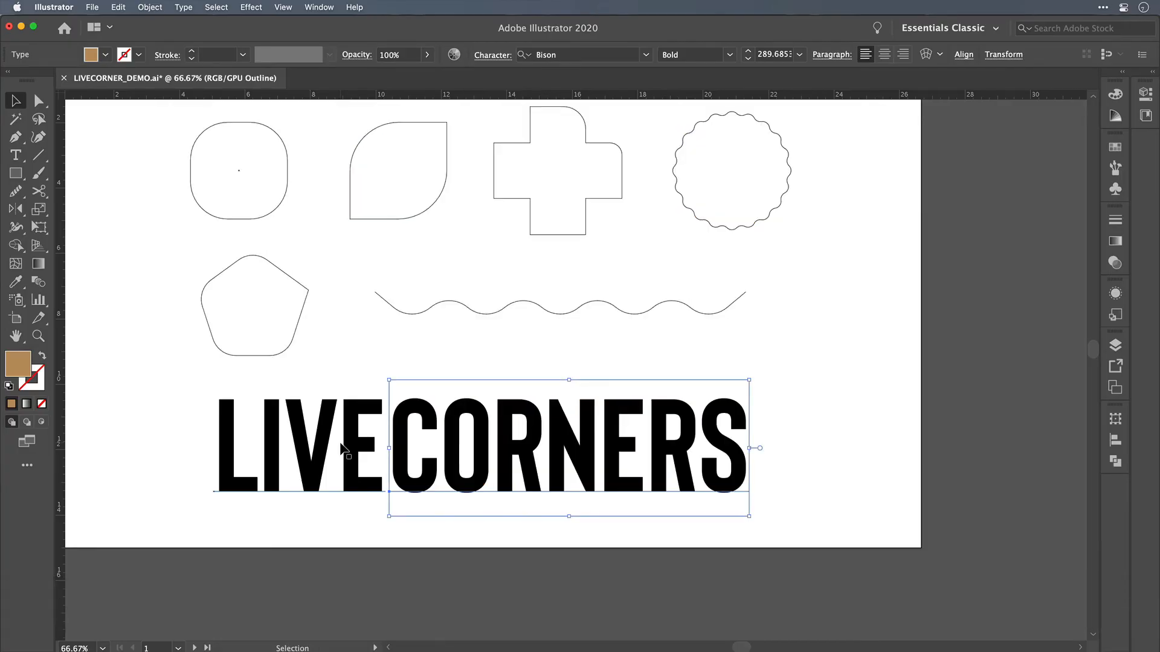
Step: Try editing the live text by replacing the middle letters of CORNERS, and restore the word to CORNERS
left_click(483, 360)
key("t")
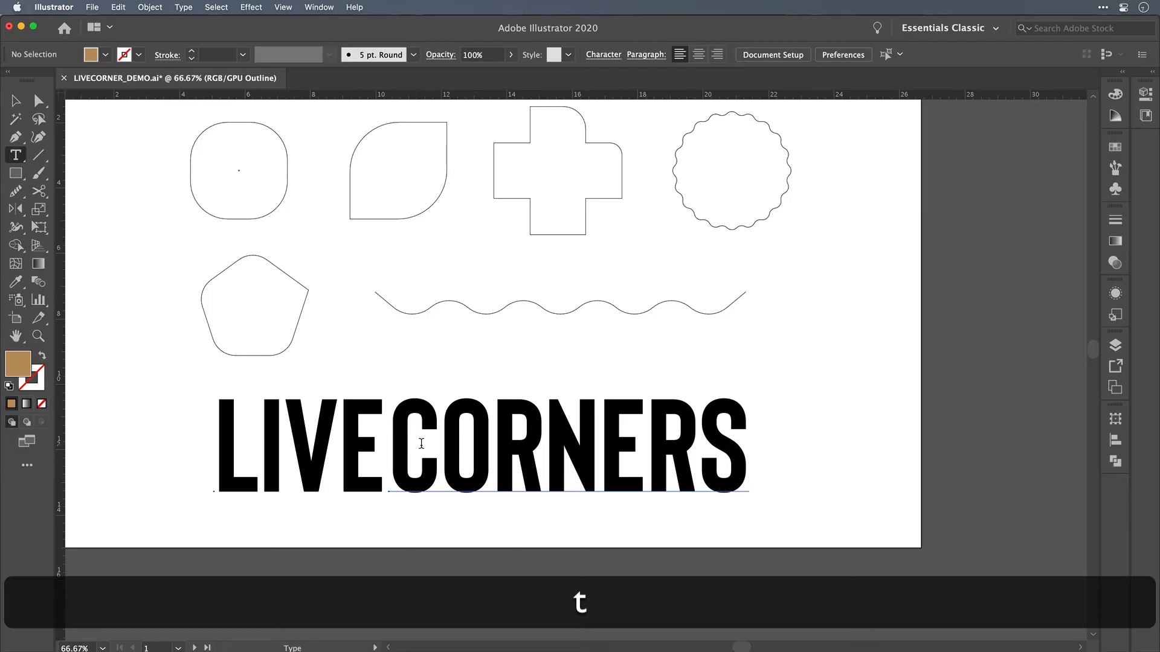
left_click_drag(421, 443, 596, 443)
type("t")
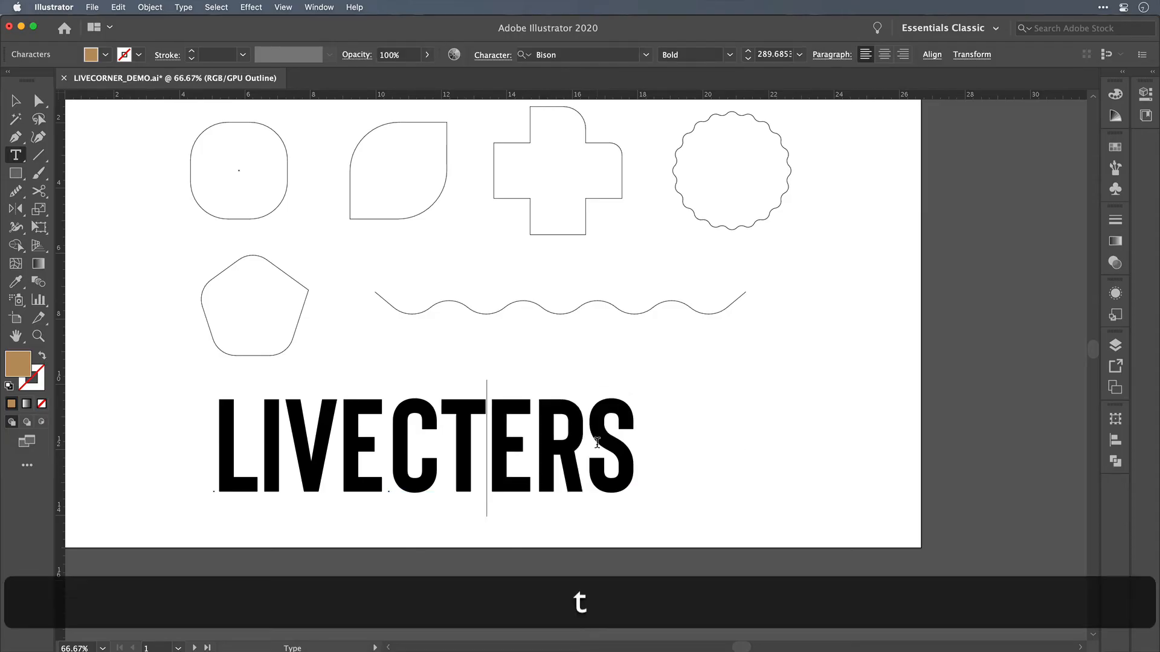
key("BackSpace")
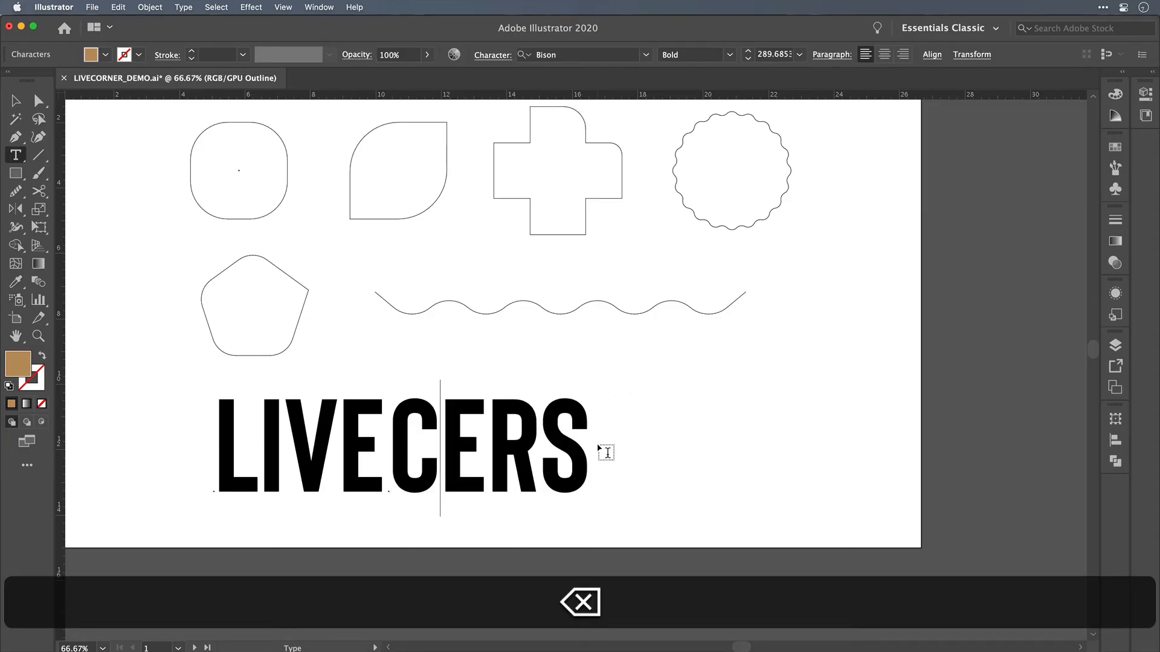
type("ORN")
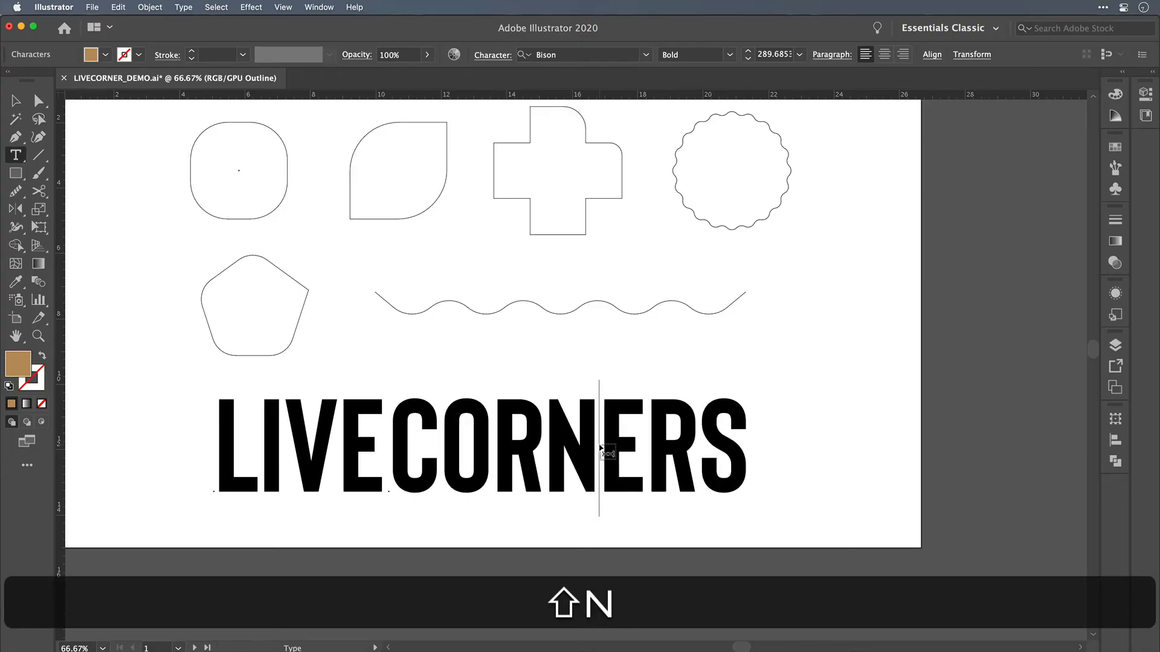
type("ER")
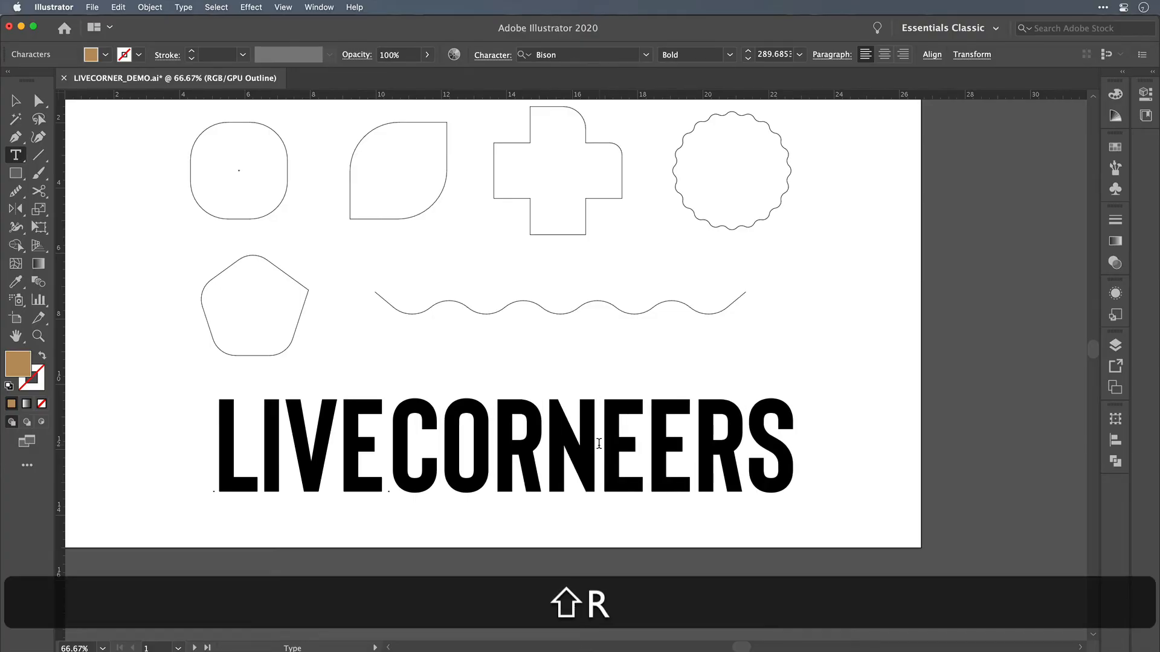
type("S")
left_click_drag(749, 445, 909, 453)
key("BackSpace")
key("Escape")
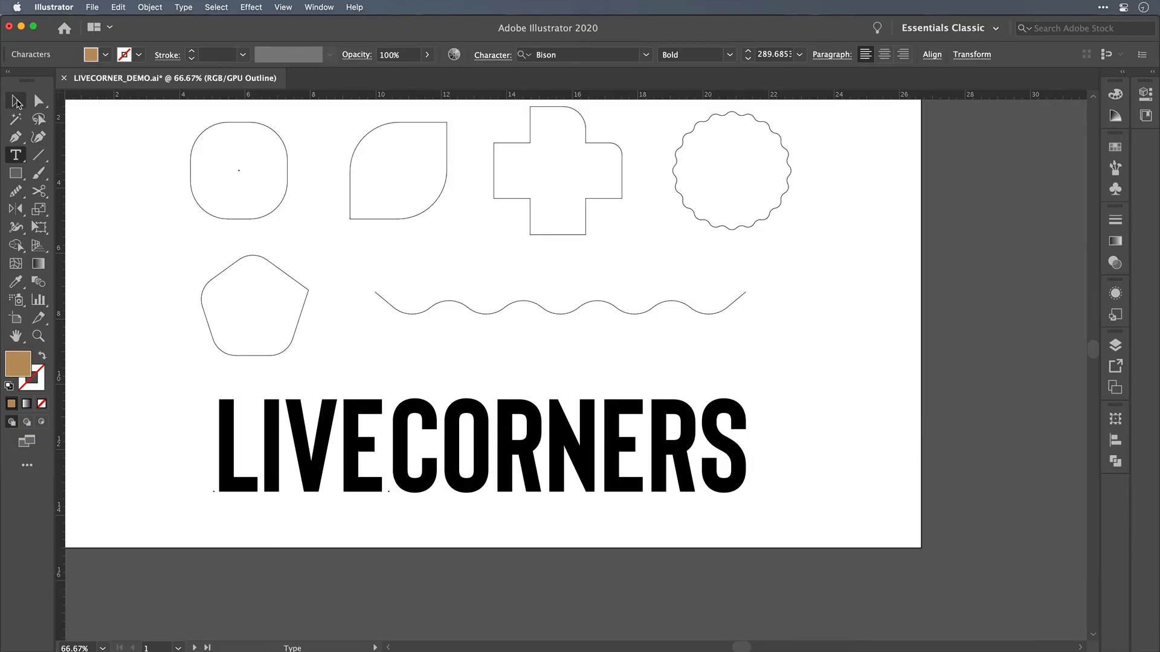
Step: Select the LIVE and CORNERS text objects together and convert them to outlines
left_click(470, 341)
left_click_drag(491, 339, 326, 477)
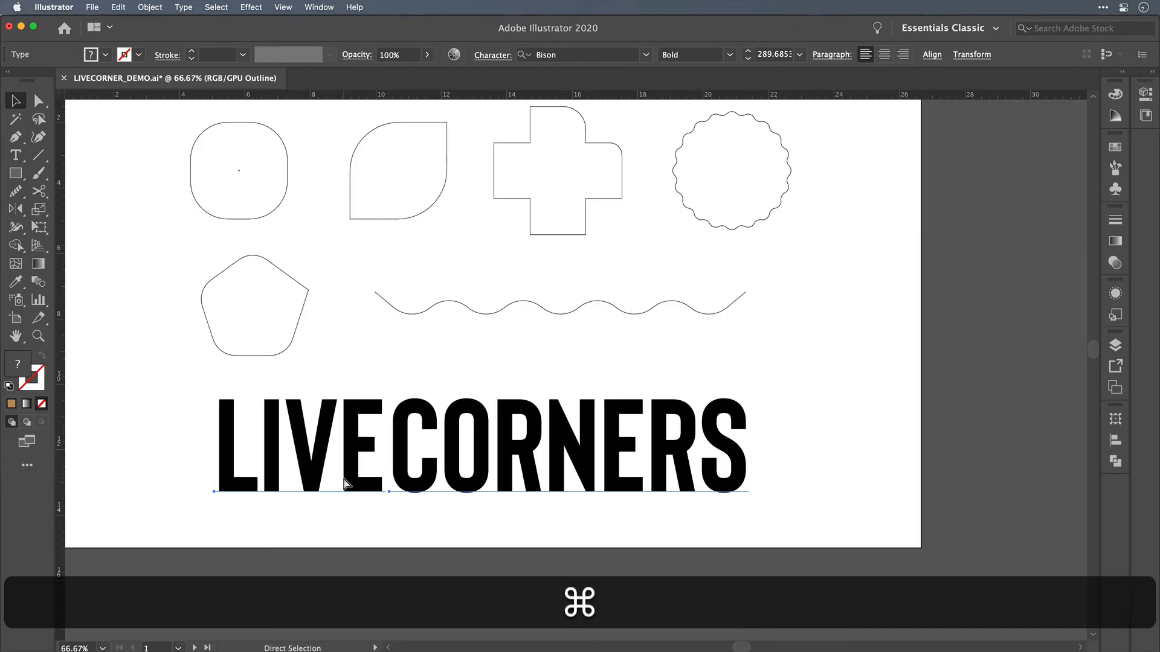
key("super+shift+o")
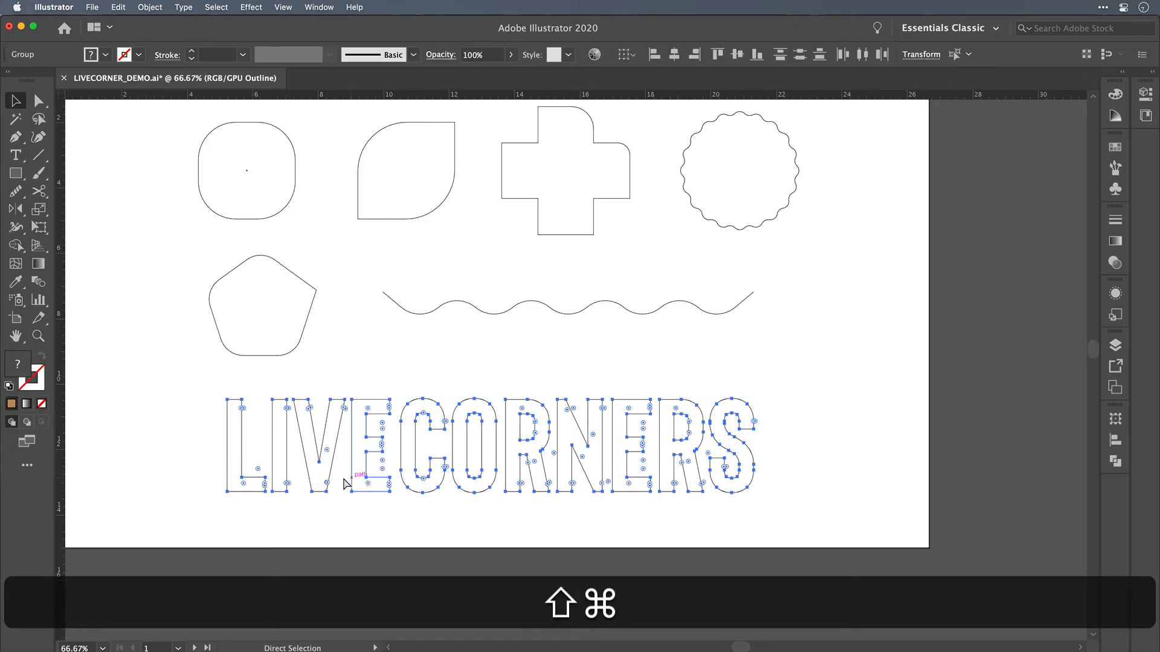
scroll(580, 327, "left", 3)
key("super+shift+z")
key("super+z")
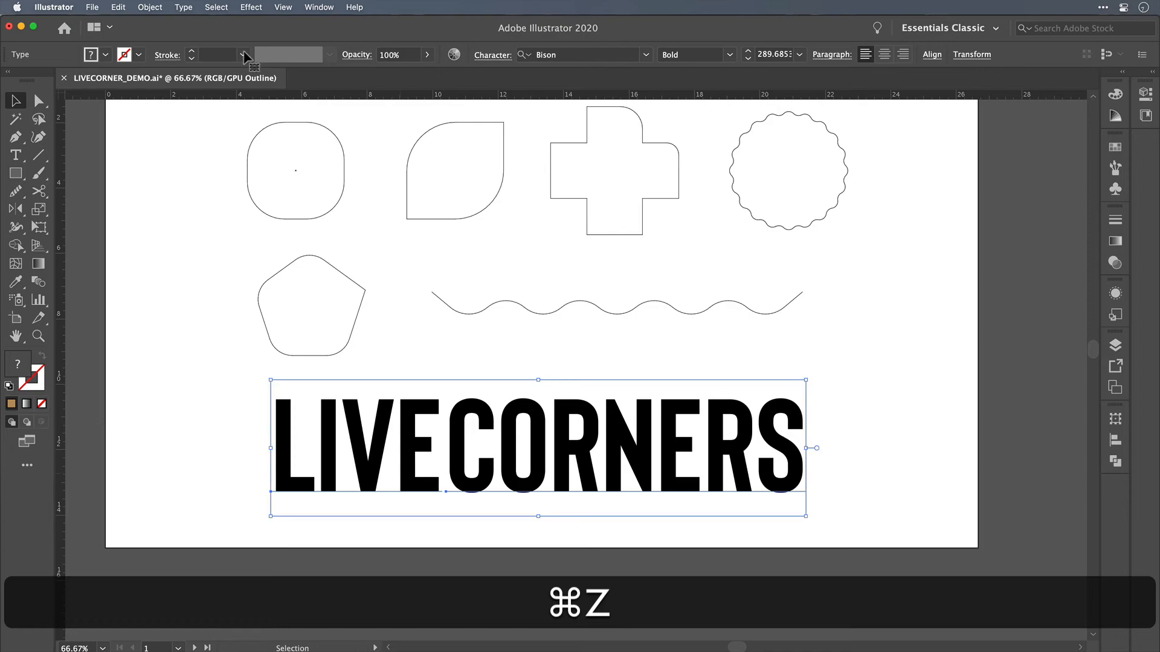
left_click(186, 6)
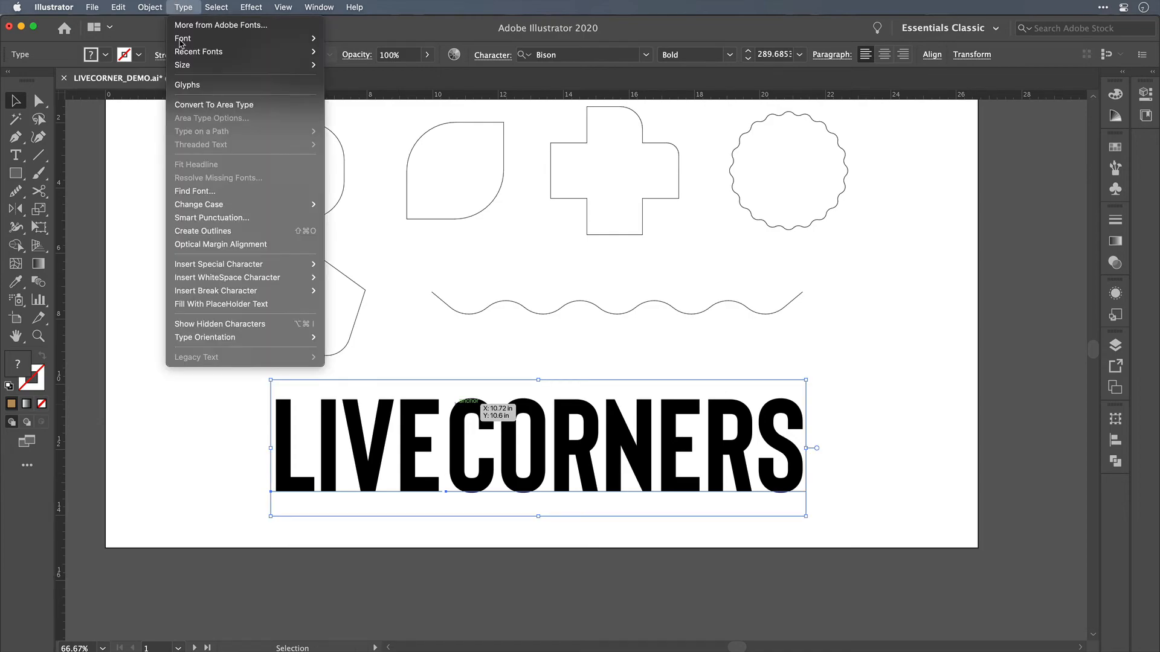
left_click(209, 231)
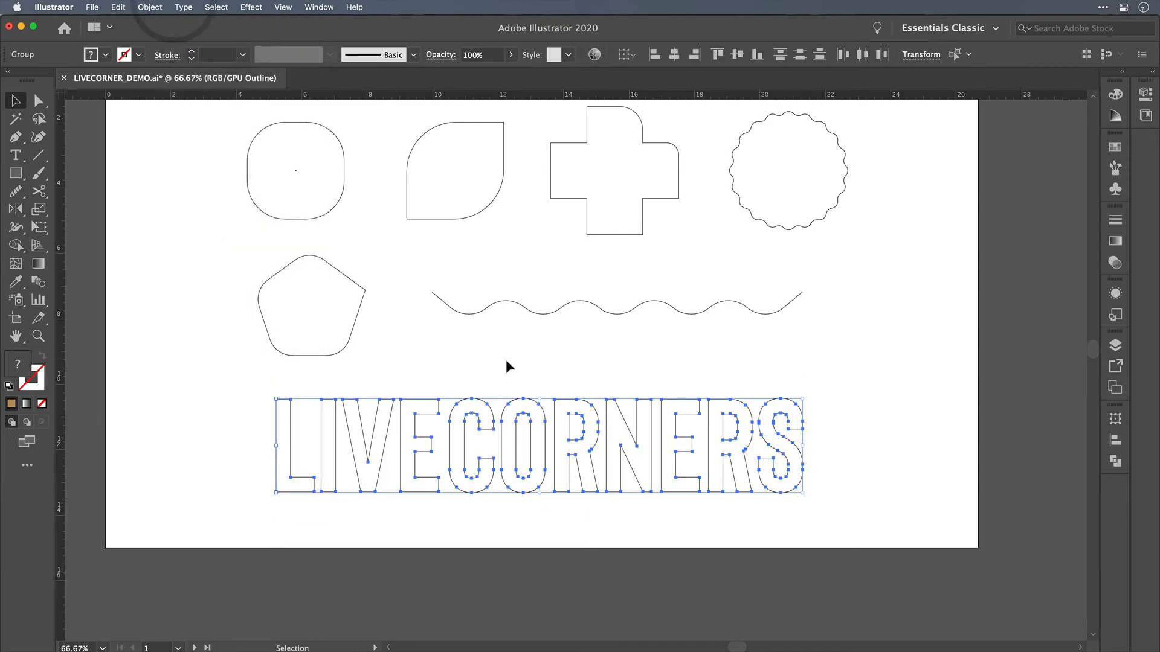
Step: Deselect the outlined lettering and return the artwork to Preview view
left_click(521, 358)
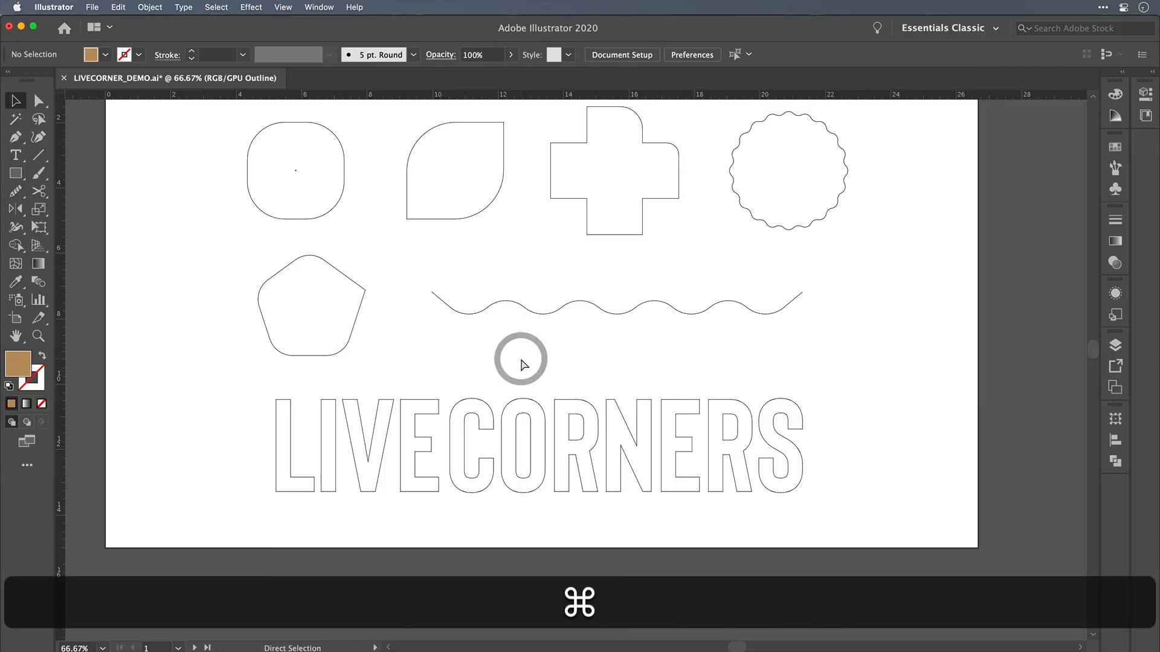
key("super+y")
scroll(530, 361, "down", 3)
scroll(530, 362, "right", 2)
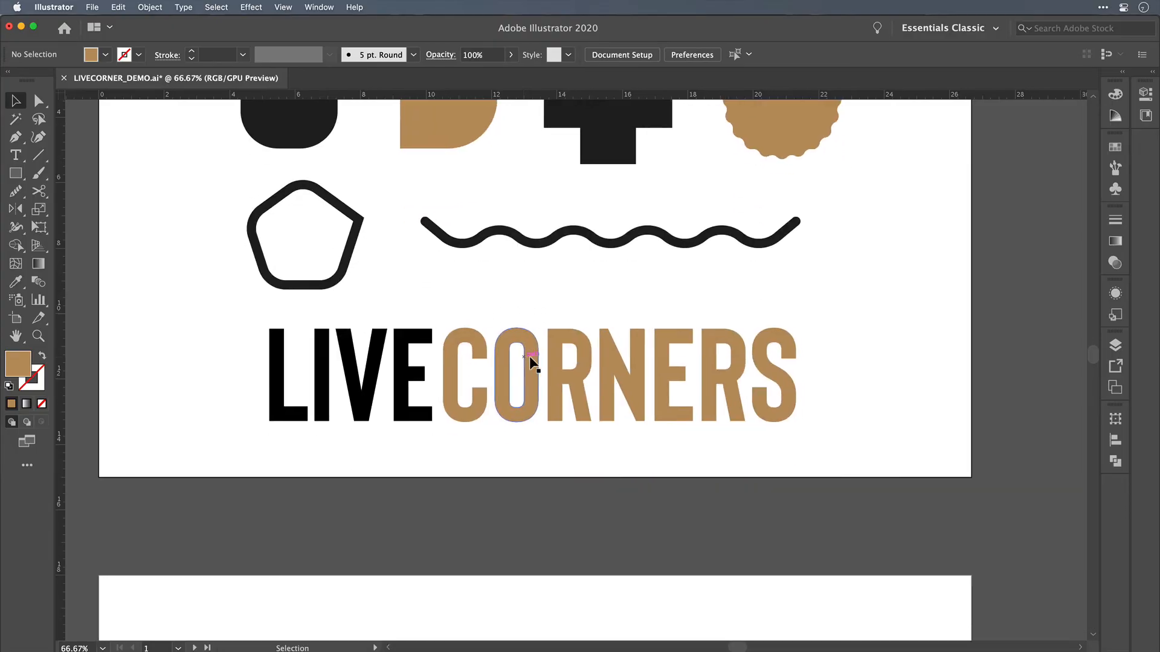
Step: Round the selected arm-end corners on the L and E of LIVE and the C and E of CORNERS to about 0.25 in
key("alt")
scroll(527, 355, "up", 2)
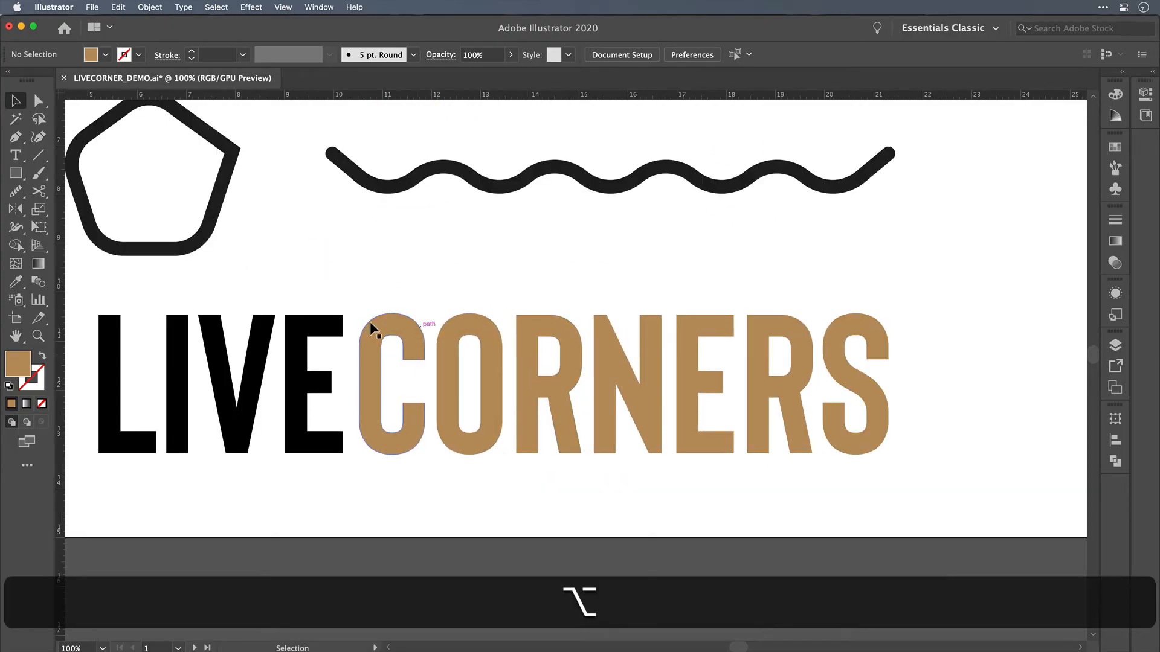
key("a")
left_click(342, 336)
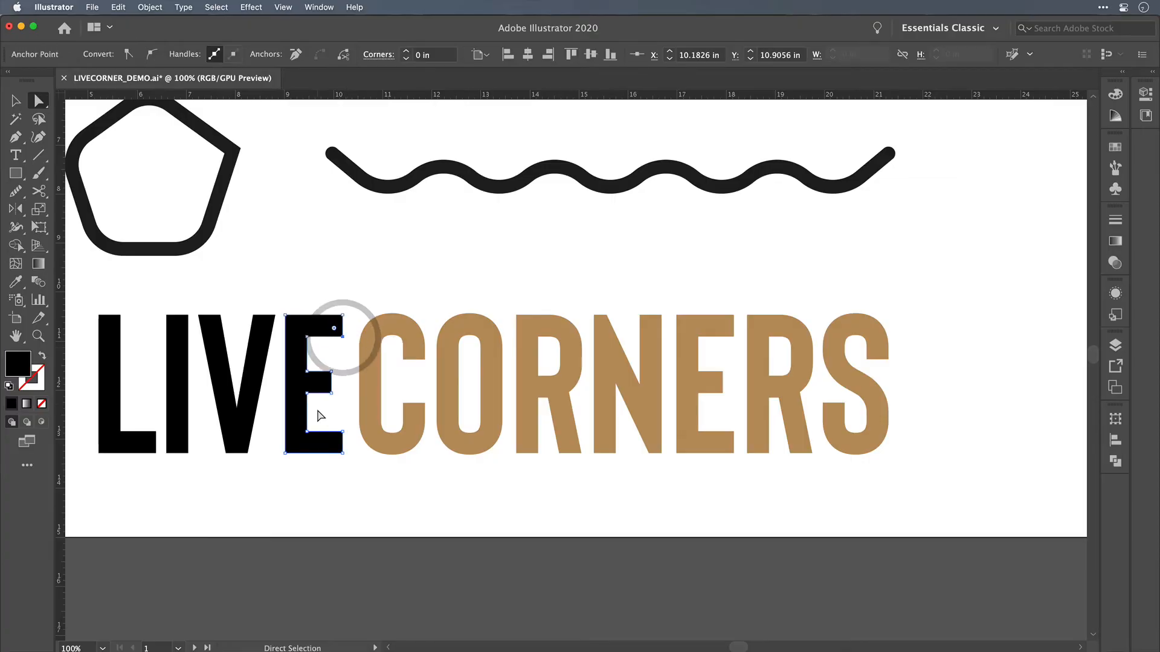
left_click(141, 452, "shift")
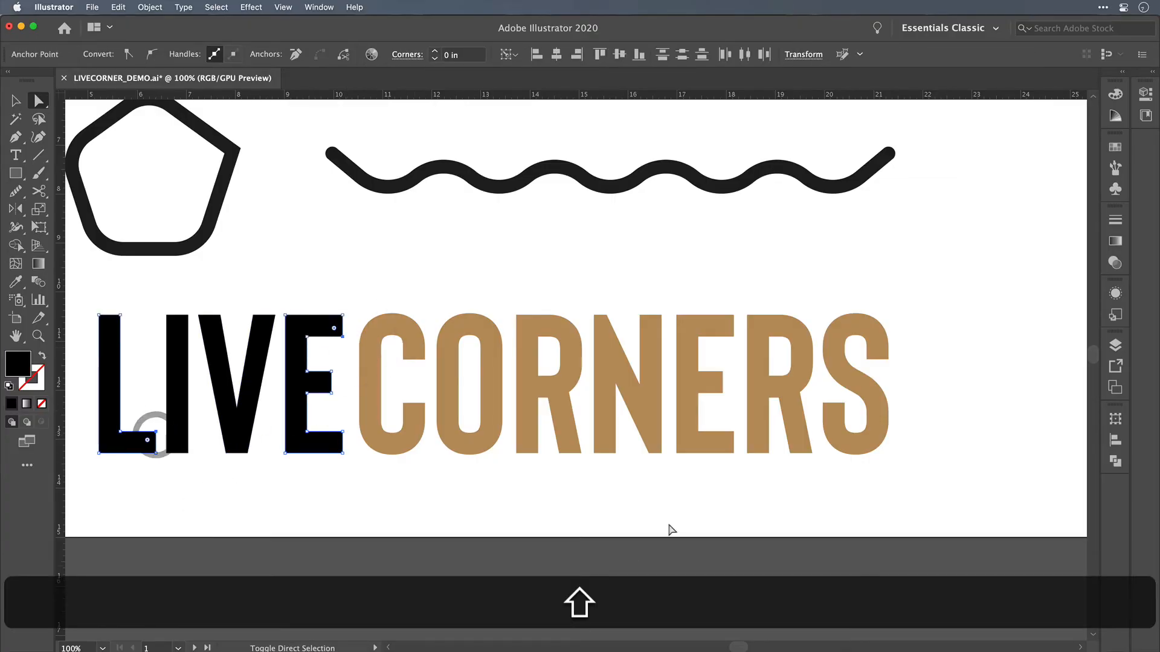
left_click(733, 433, "shift")
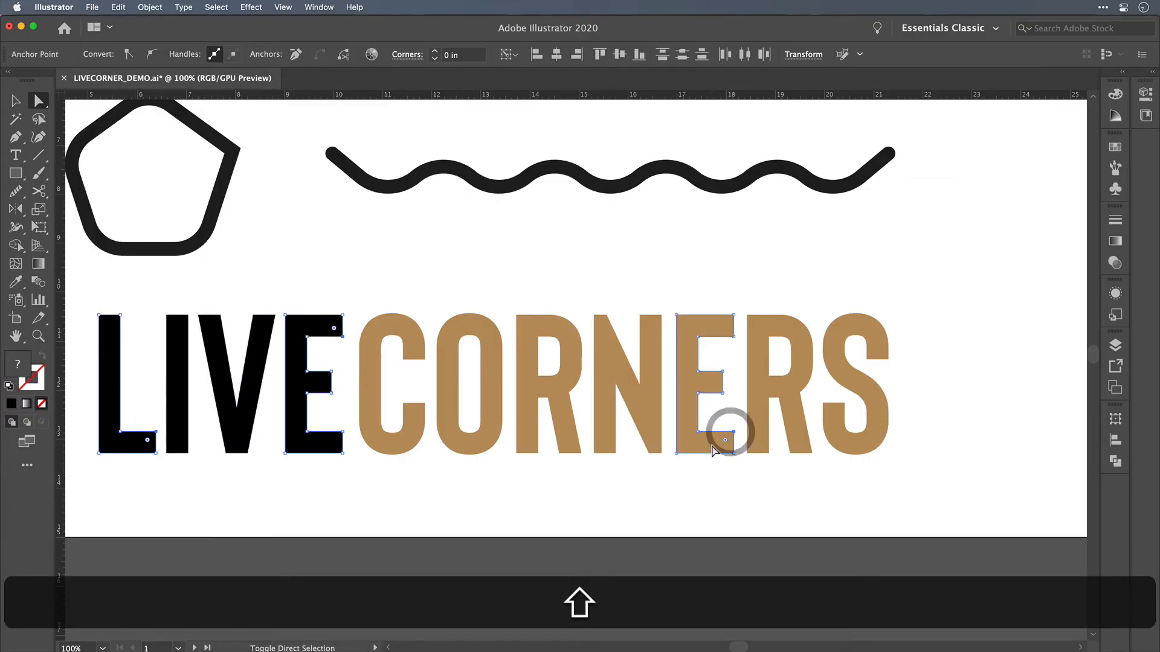
left_click(735, 336, "shift")
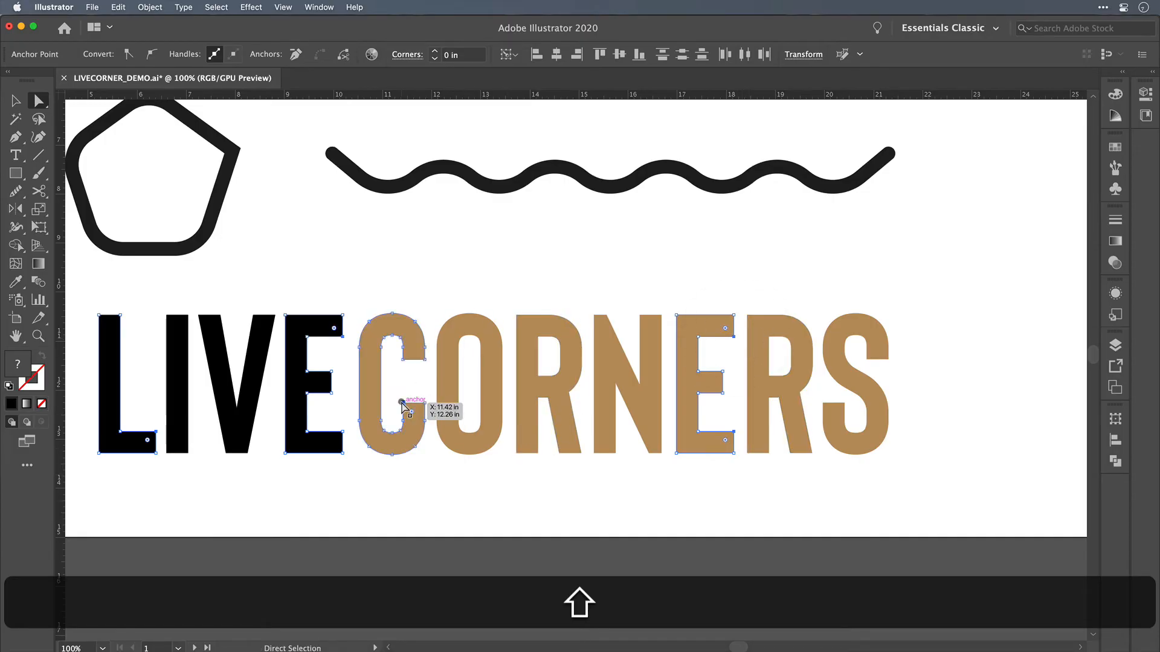
left_click_drag(401, 403, 507, 296)
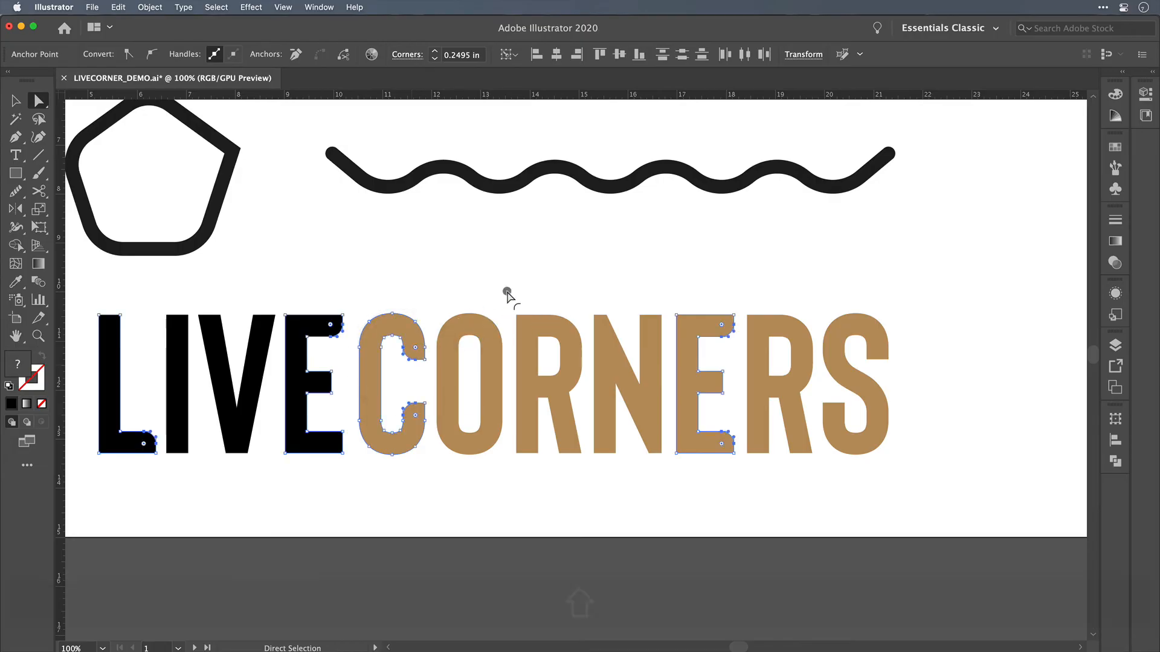
left_click(475, 259)
Step: Round the upper-left corners of both R letters in CORNERS with live corners
scroll(557, 487, "down", 3)
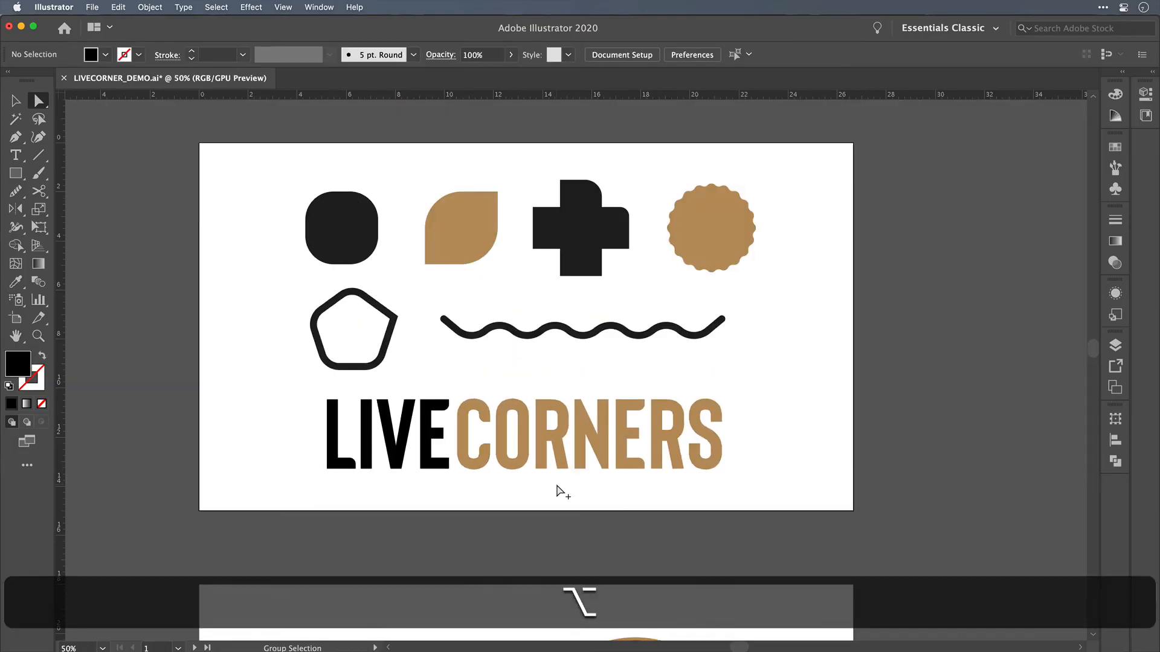
scroll(557, 487, "up", 1)
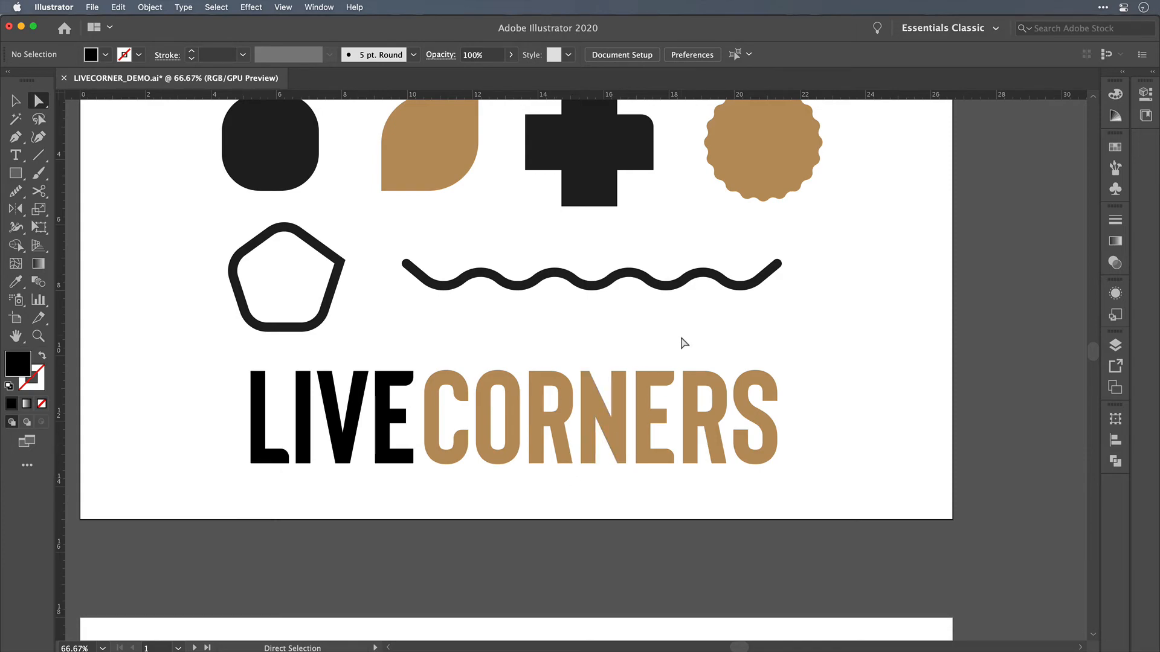
left_click(683, 371)
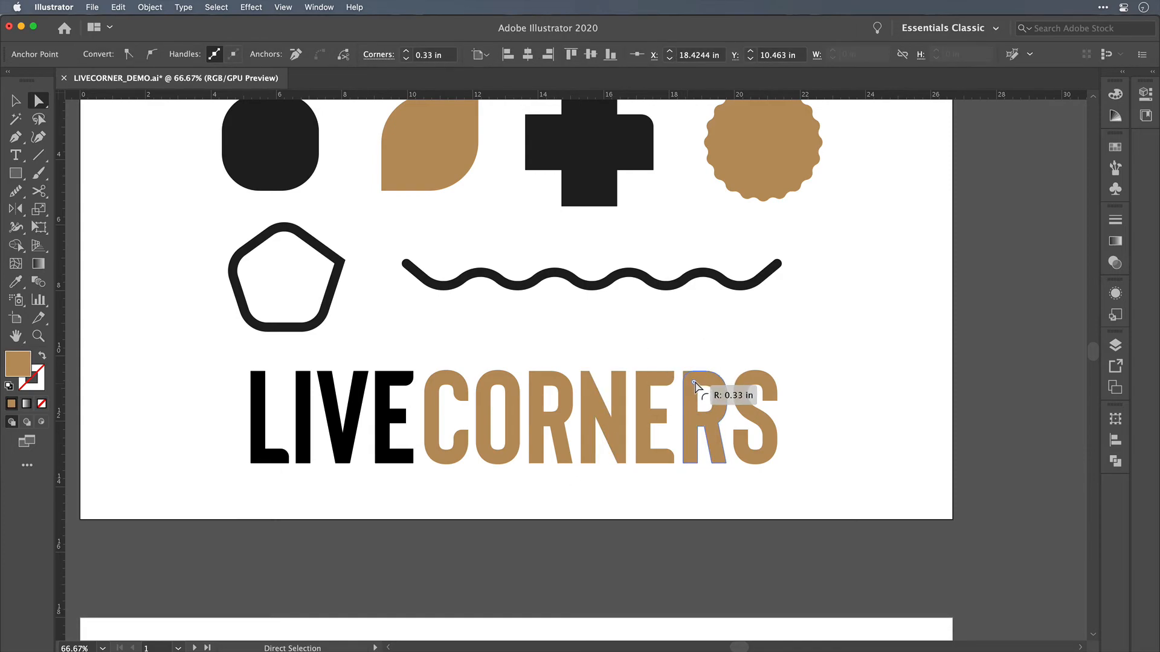
left_click_drag(699, 389, 693, 385)
left_click(690, 337)
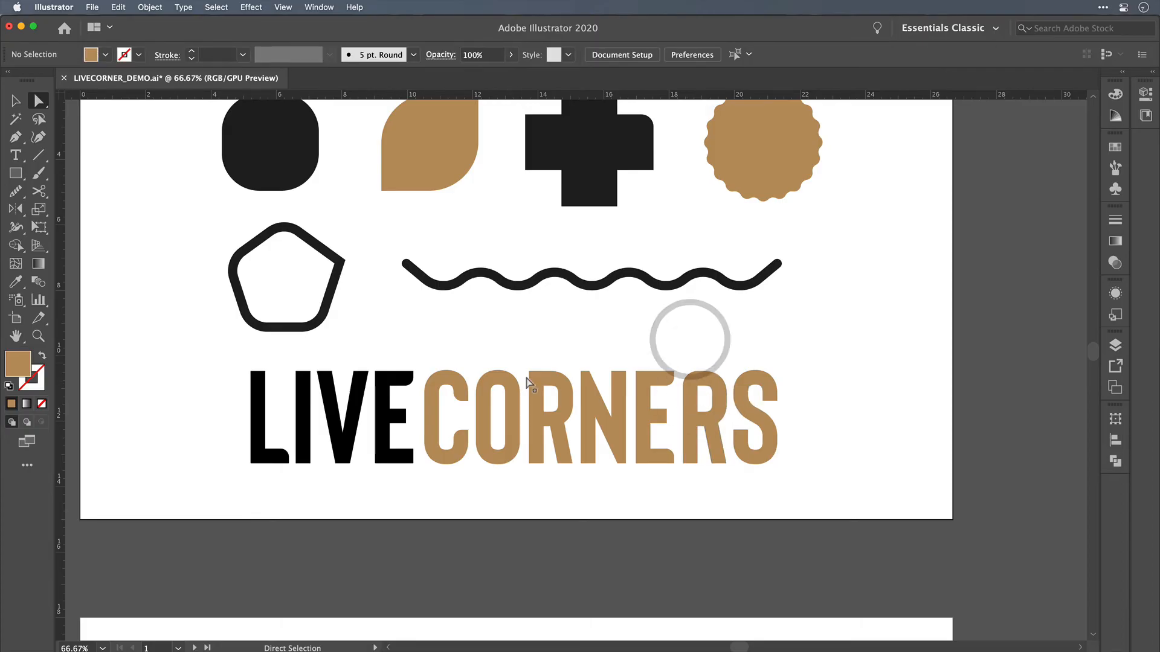
key("super+z")
key("super+shift+z")
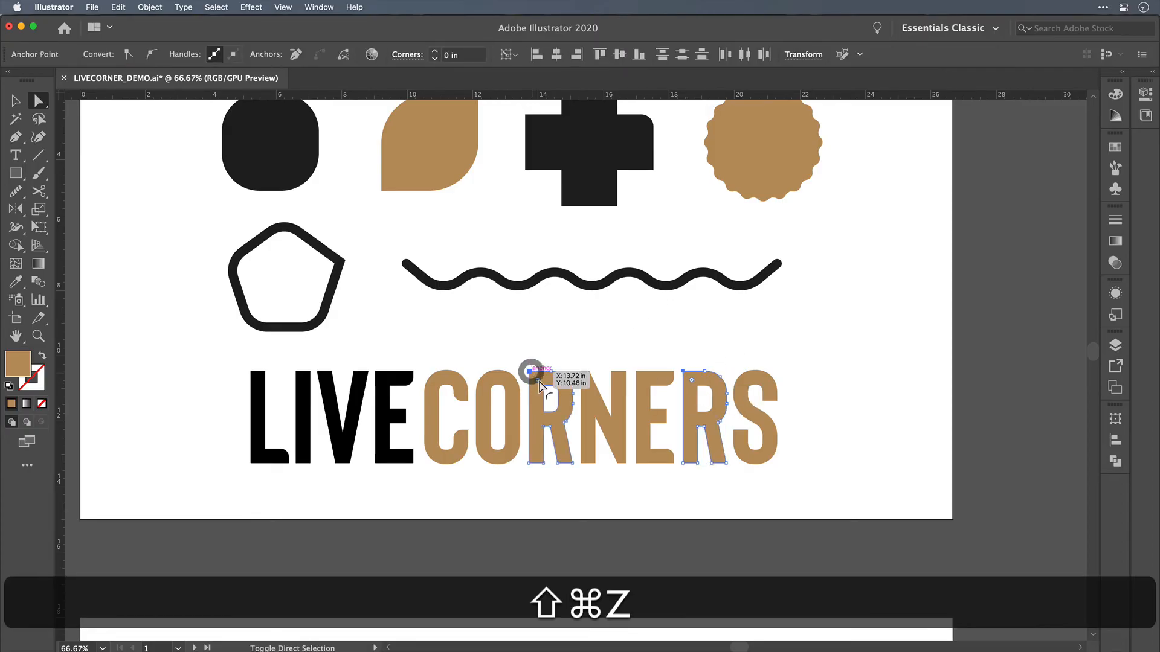
left_click(531, 375, "shift")
left_click(532, 344)
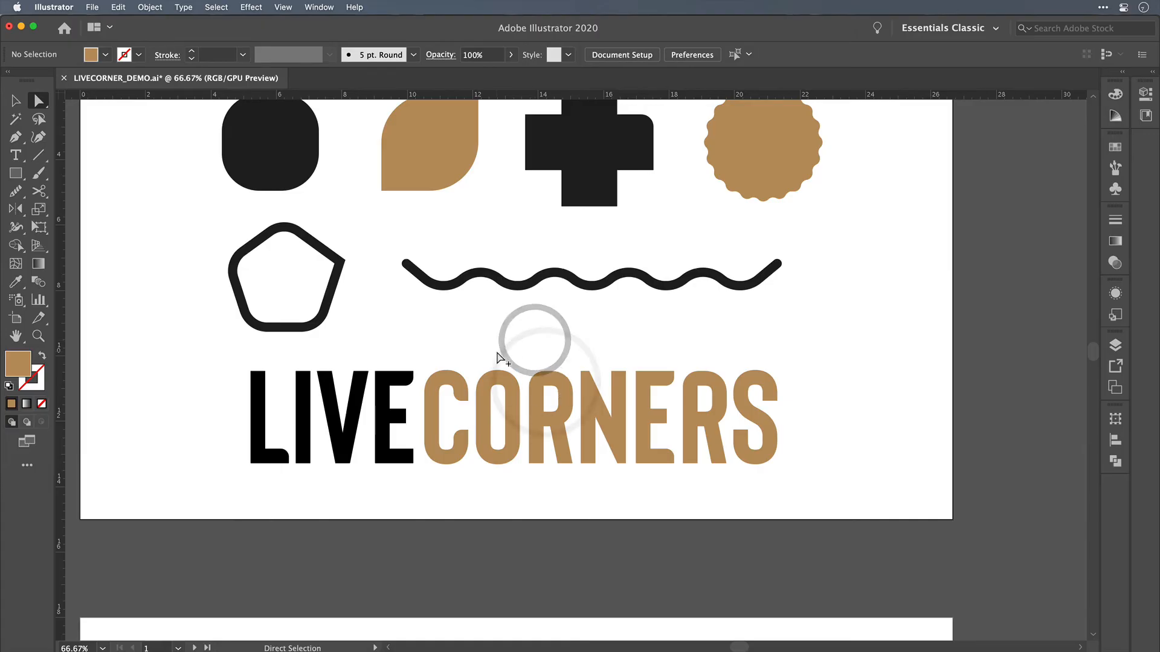
Step: Examine the skull sketch and the finished skull badge on the second artboard
scroll(497, 358, "down", 1)
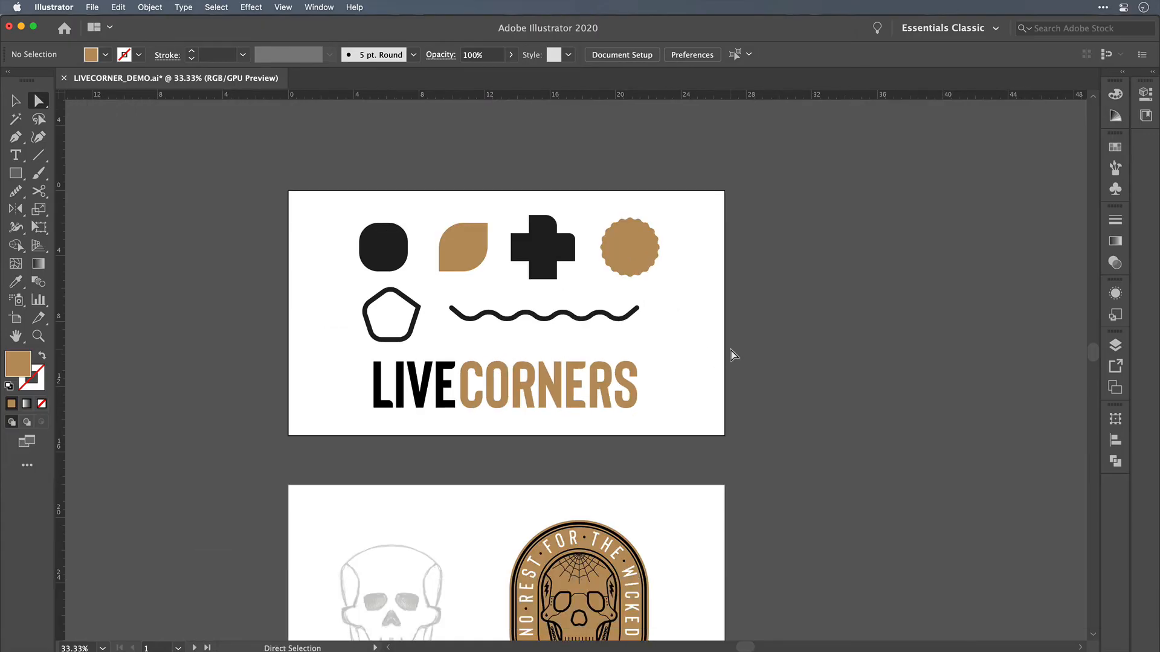
scroll(733, 355, "down", 4)
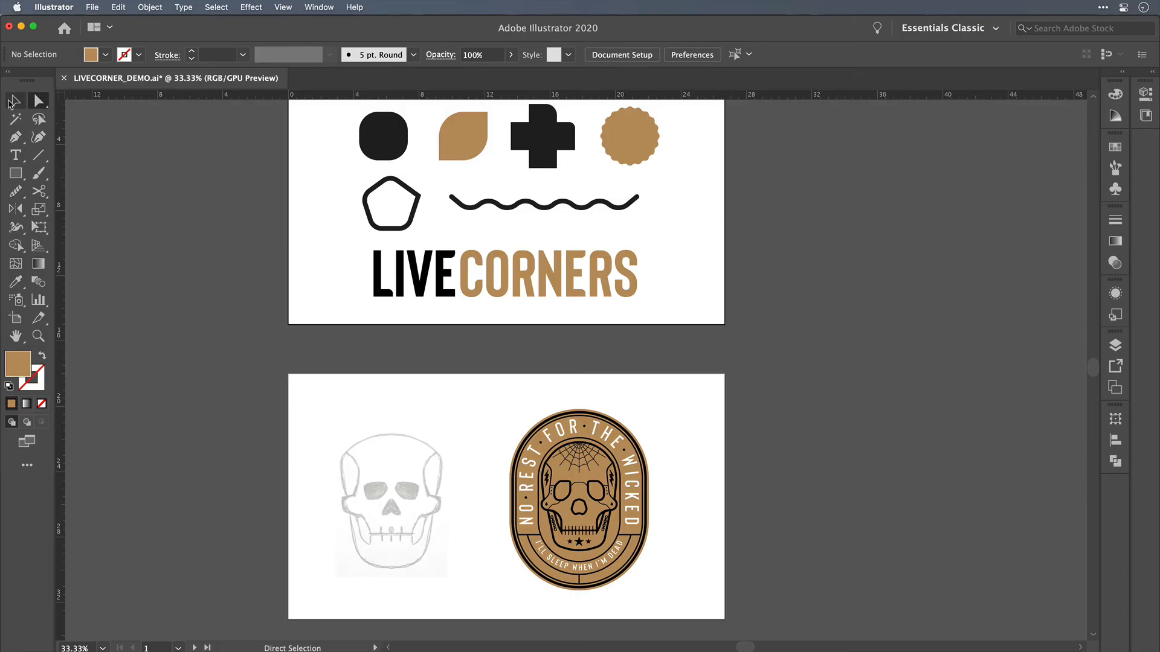
scroll(404, 501, "down", 2)
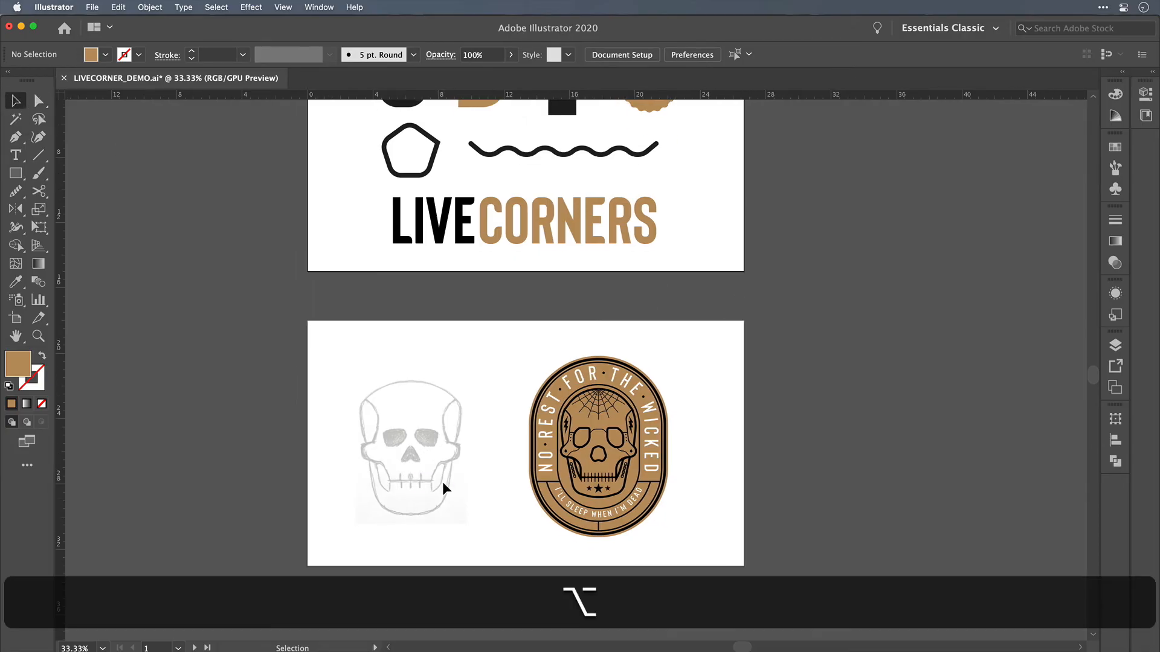
scroll(442, 481, "up", 3)
scroll(442, 480, "down", 4)
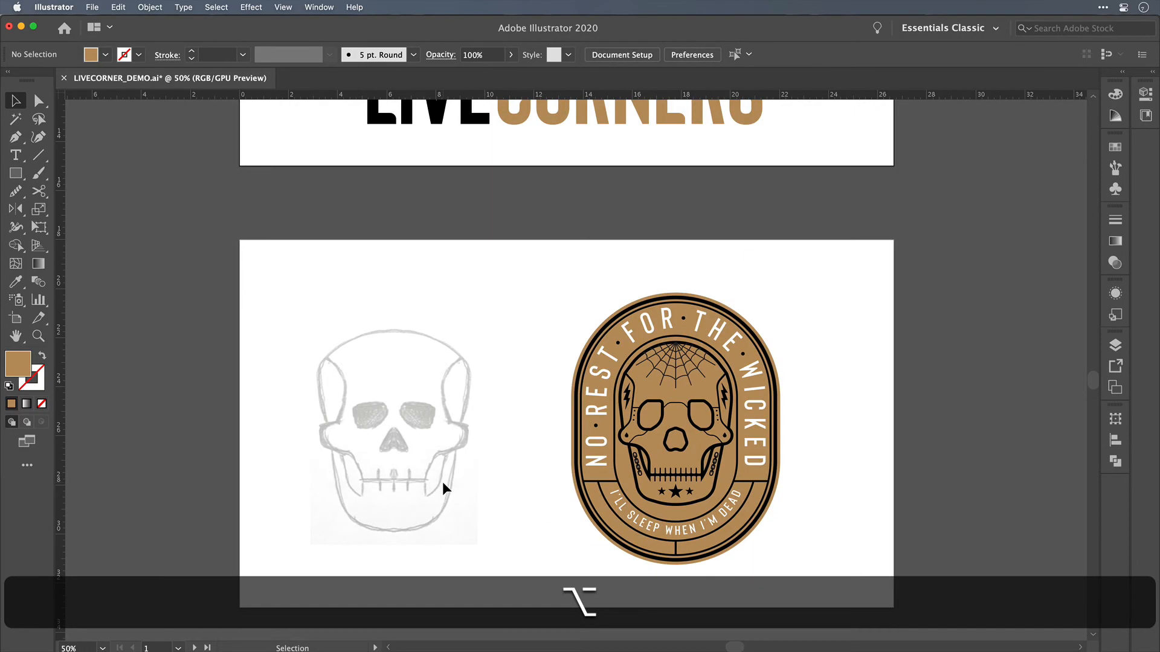
scroll(442, 481, "up", 3)
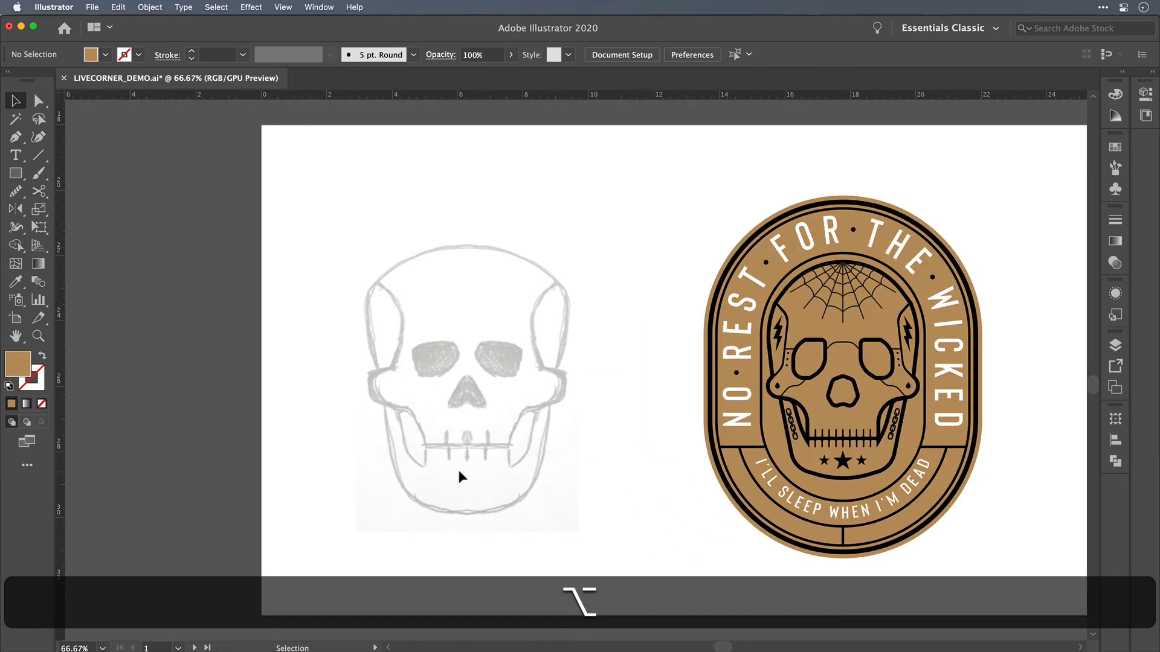
scroll(465, 461, "up", 1)
scroll(465, 461, "down", 1)
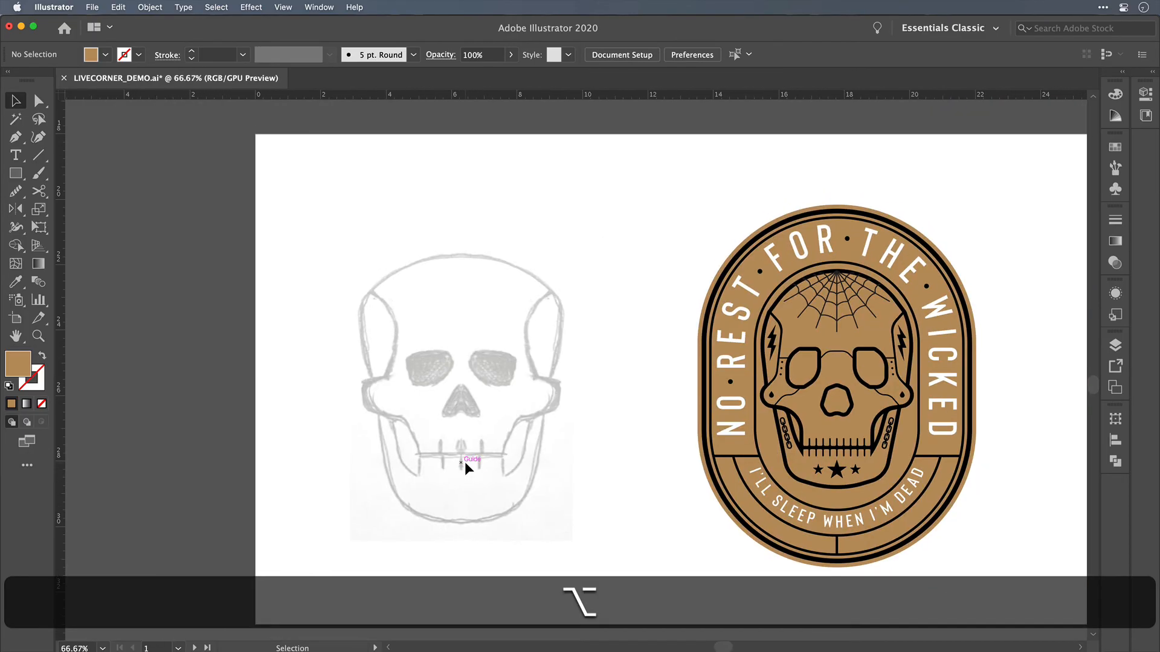
Step: Trace the left half of the skull sketch with curved Pen segments from the centre of the mouth line up to the temple
scroll(466, 462, "up", 1)
key("p")
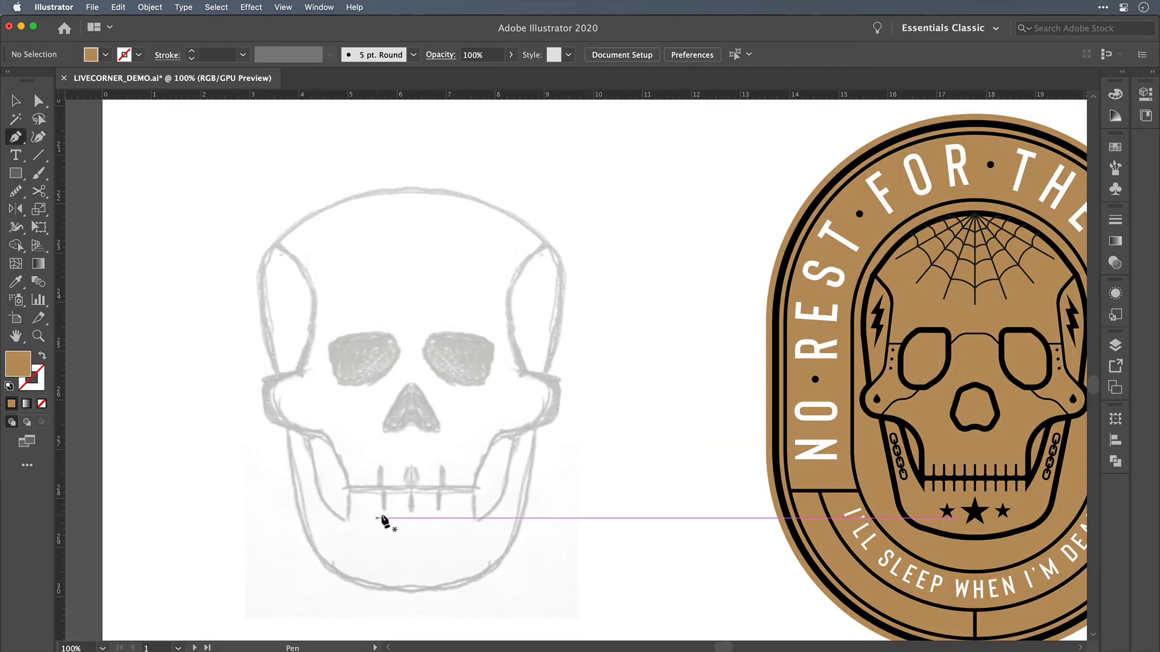
left_click(412, 491)
left_click(350, 490, "shift")
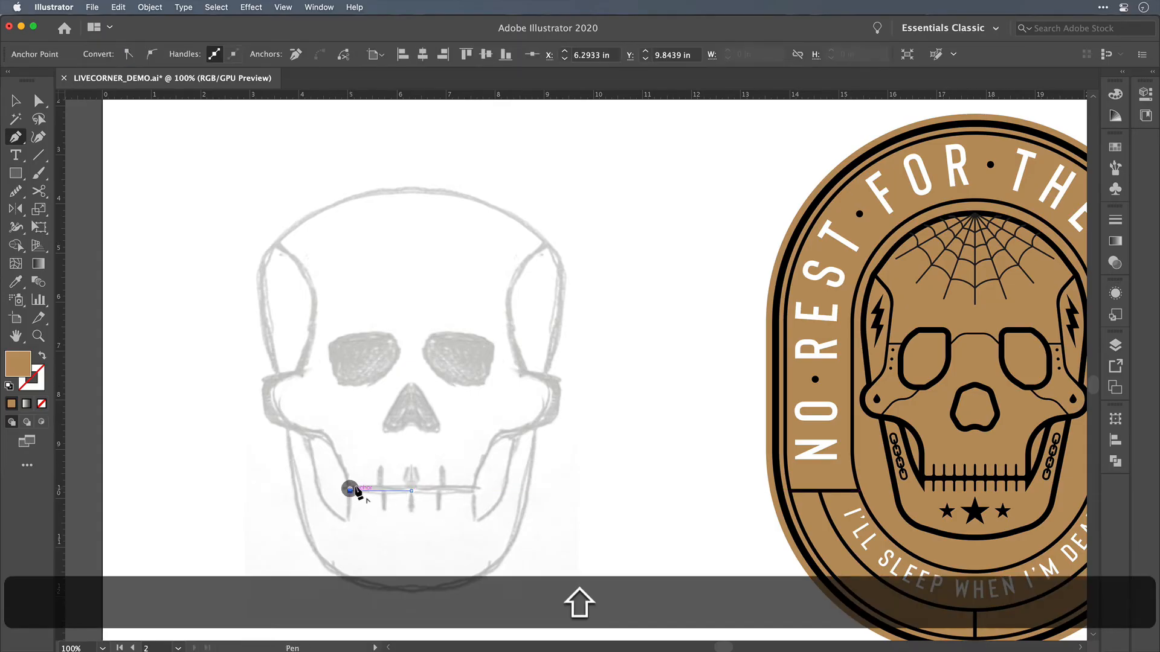
left_click_drag(333, 440, 314, 345)
scroll(274, 422, "up", 1)
scroll(296, 375, "up", 1)
left_click_drag(314, 291, 259, 237)
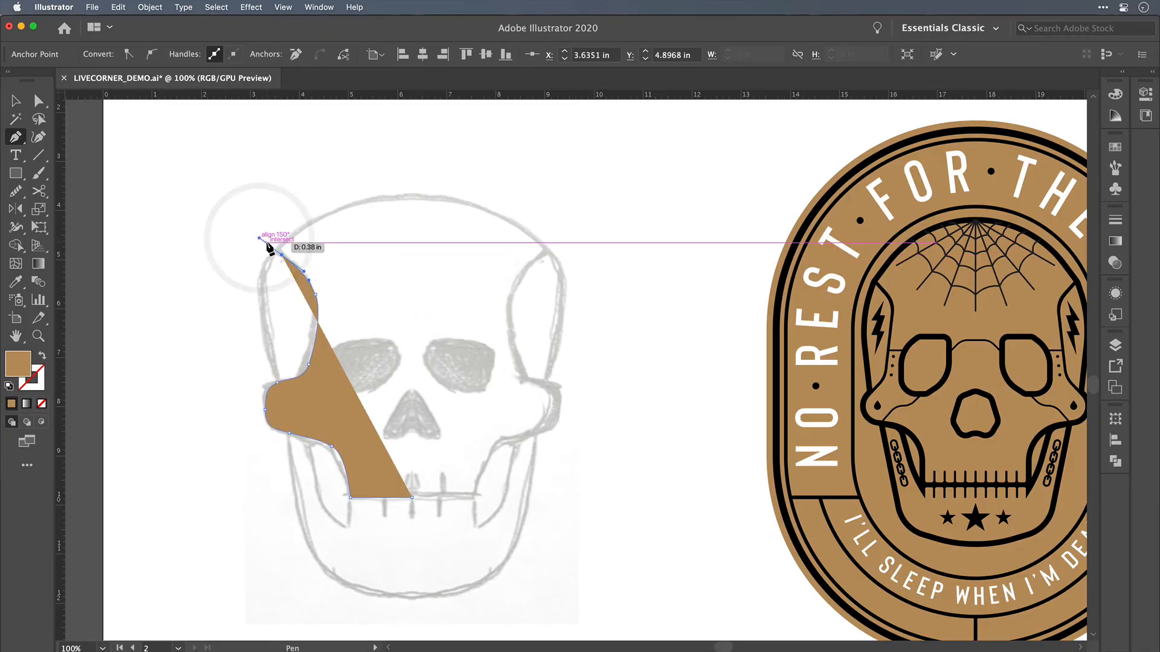
Step: Swap the traced path's fill and stroke, and give the stroke a 9 pt weight with round caps
key("shift+x")
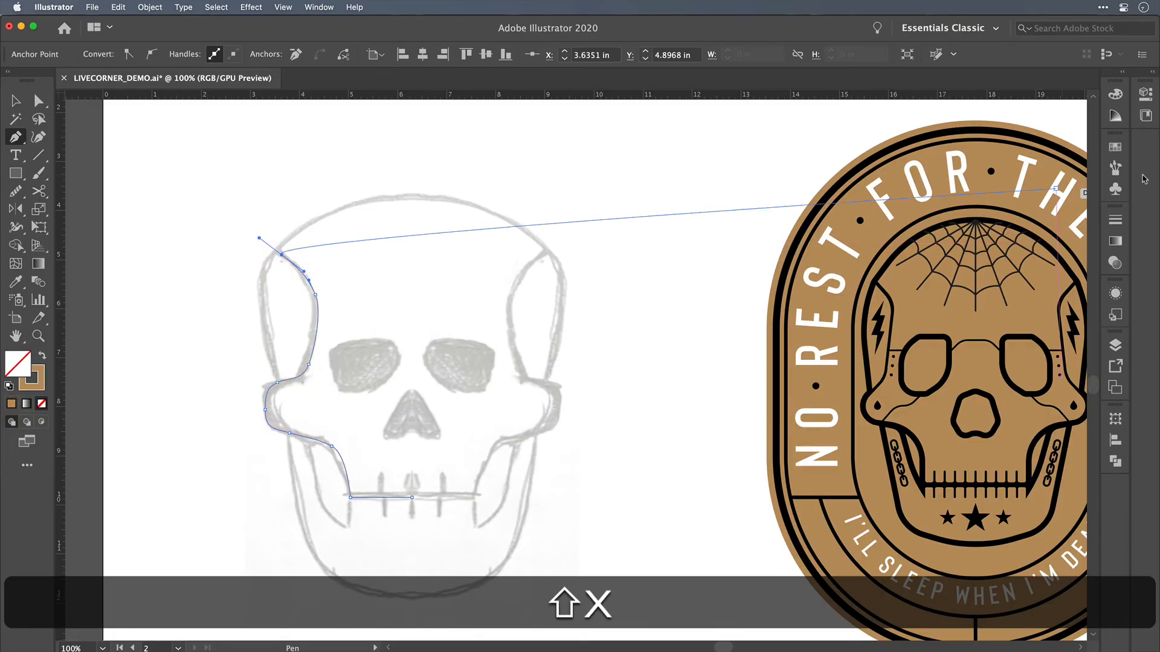
left_click(1115, 219)
left_click(977, 232)
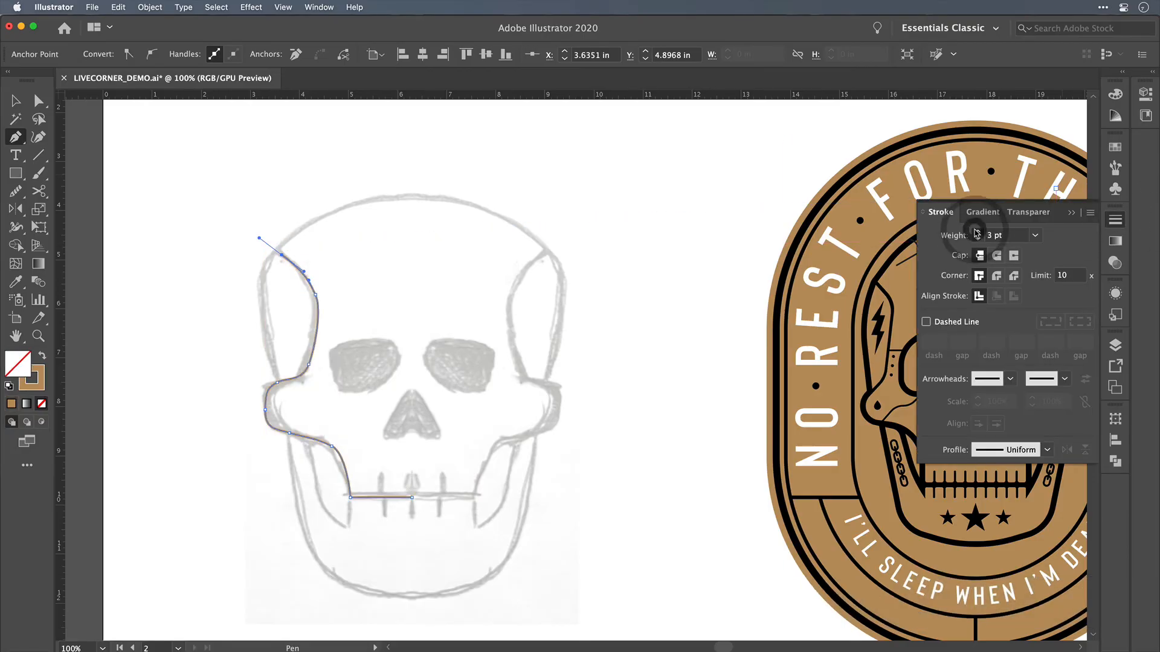
left_click(977, 232)
left_click(977, 232)
left_click(977, 232)
left_click(977, 232)
left_click(976, 232)
left_click(977, 232)
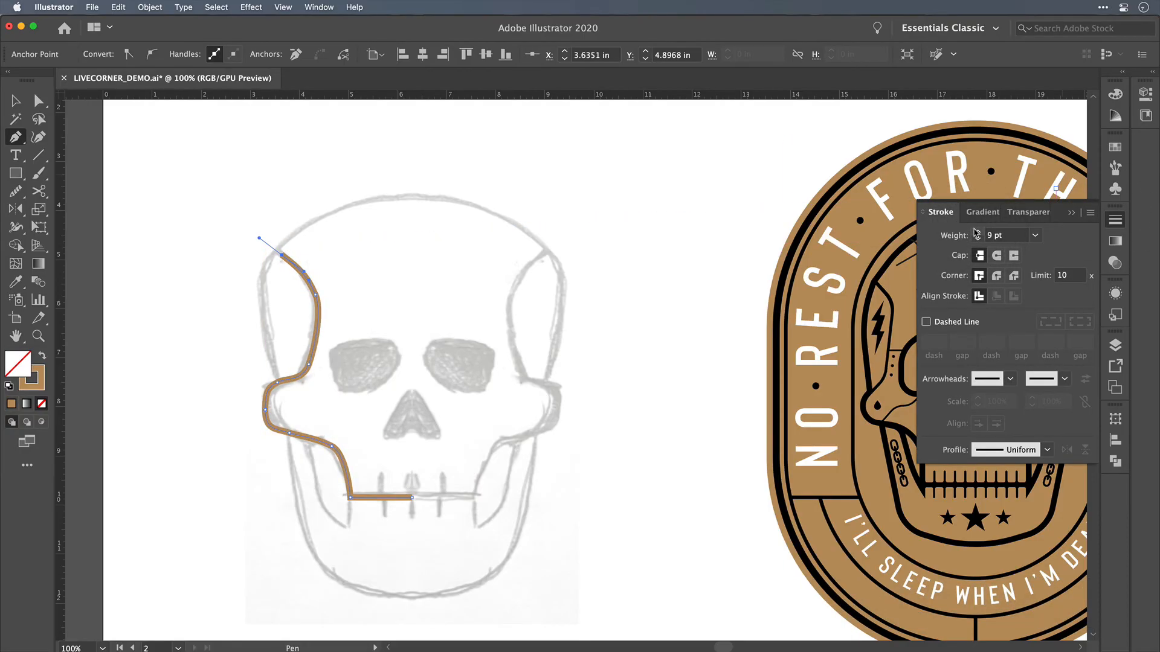
left_click(996, 259)
key("v")
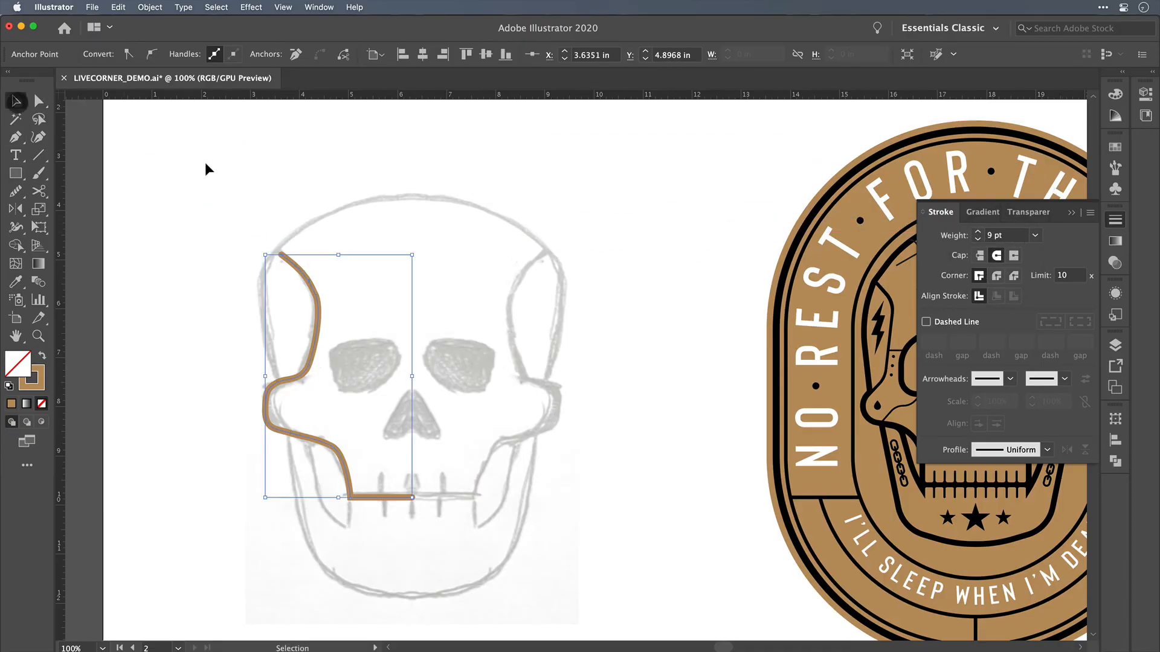
left_click(216, 176)
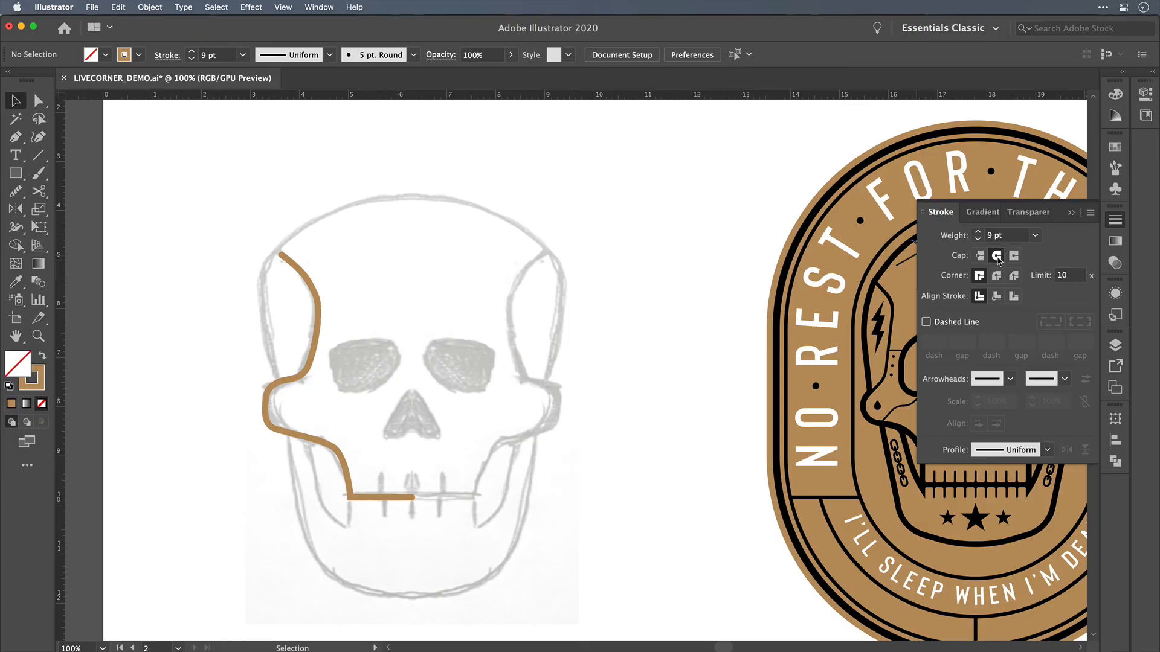
left_click(1116, 222)
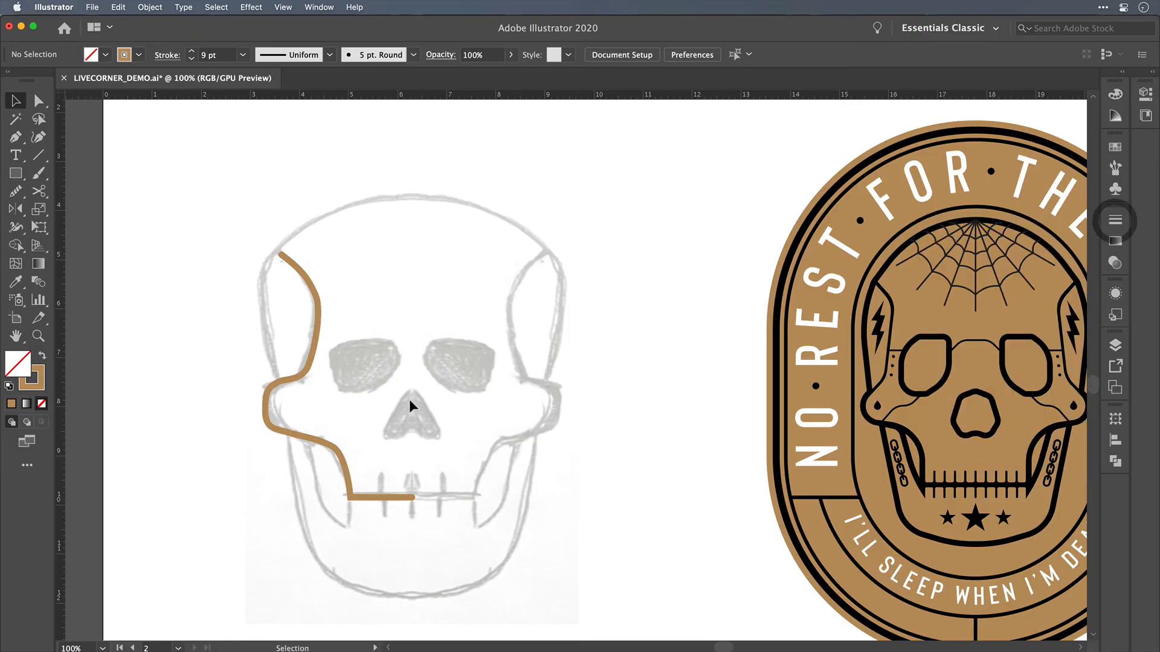
Step: Delete the curved path traced over the left half of the skull sketch
left_click(503, 396)
scroll(593, 462, "right", 4)
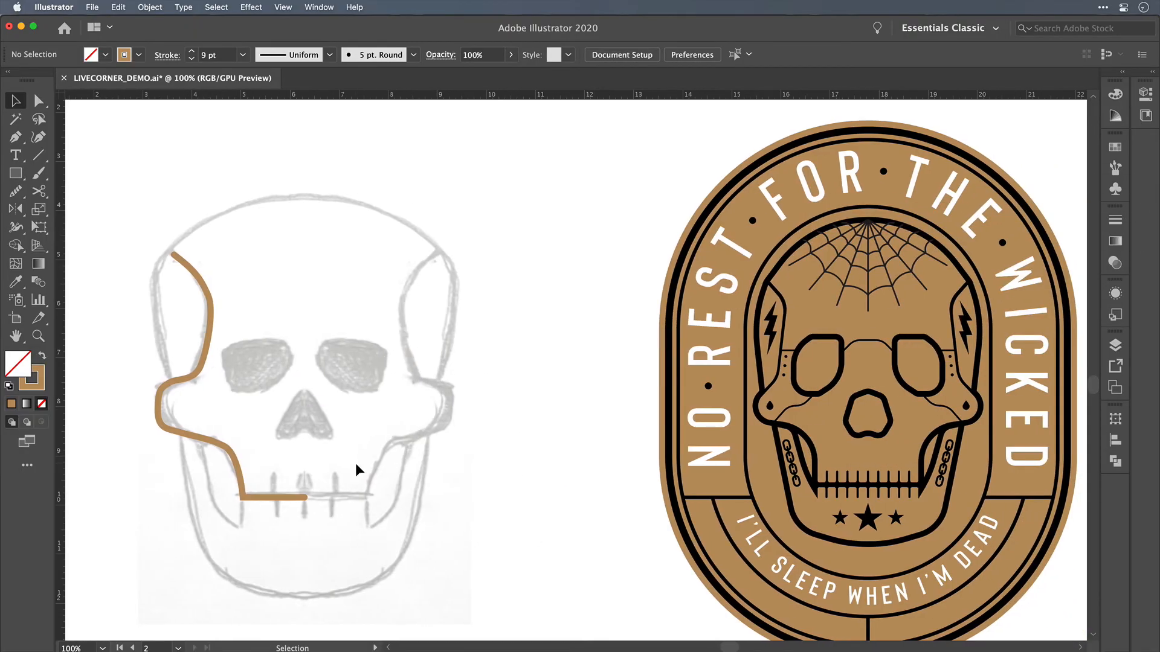
scroll(354, 464, "left", 4)
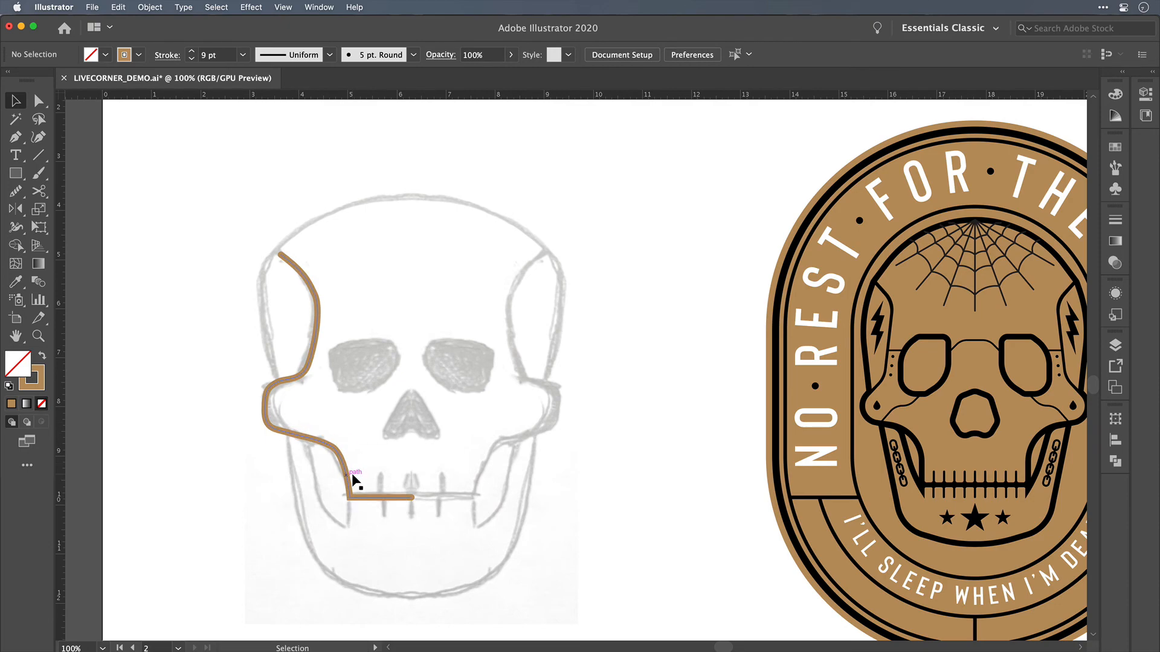
scroll(615, 465, "down", 3)
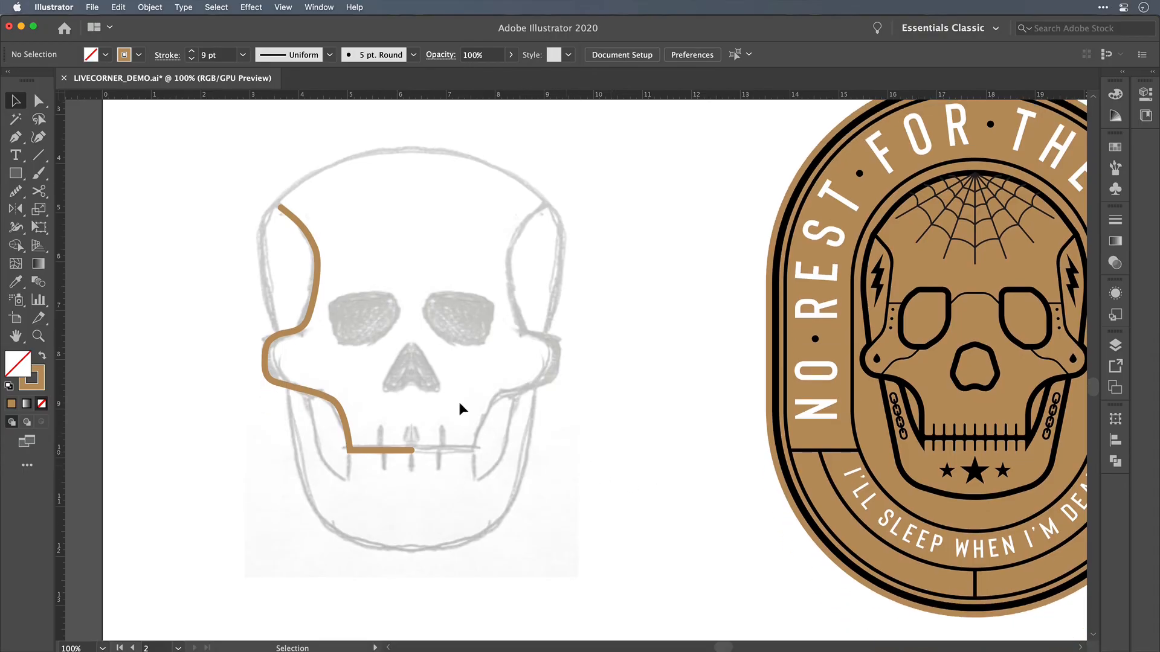
left_click(343, 419)
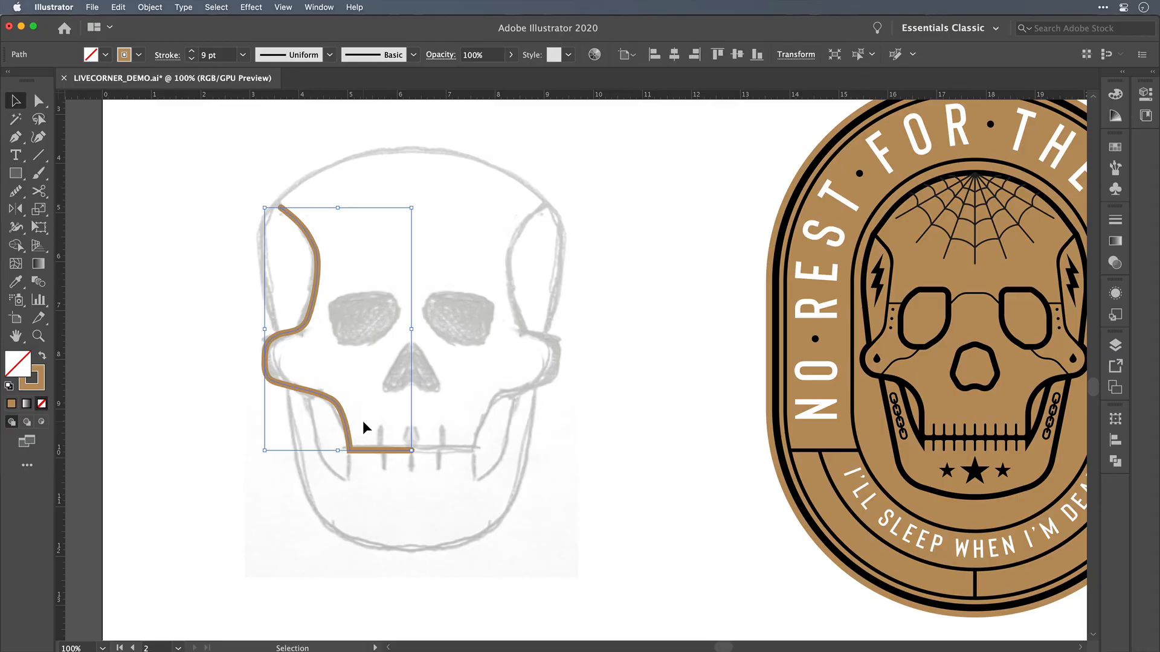
key("BackSpace")
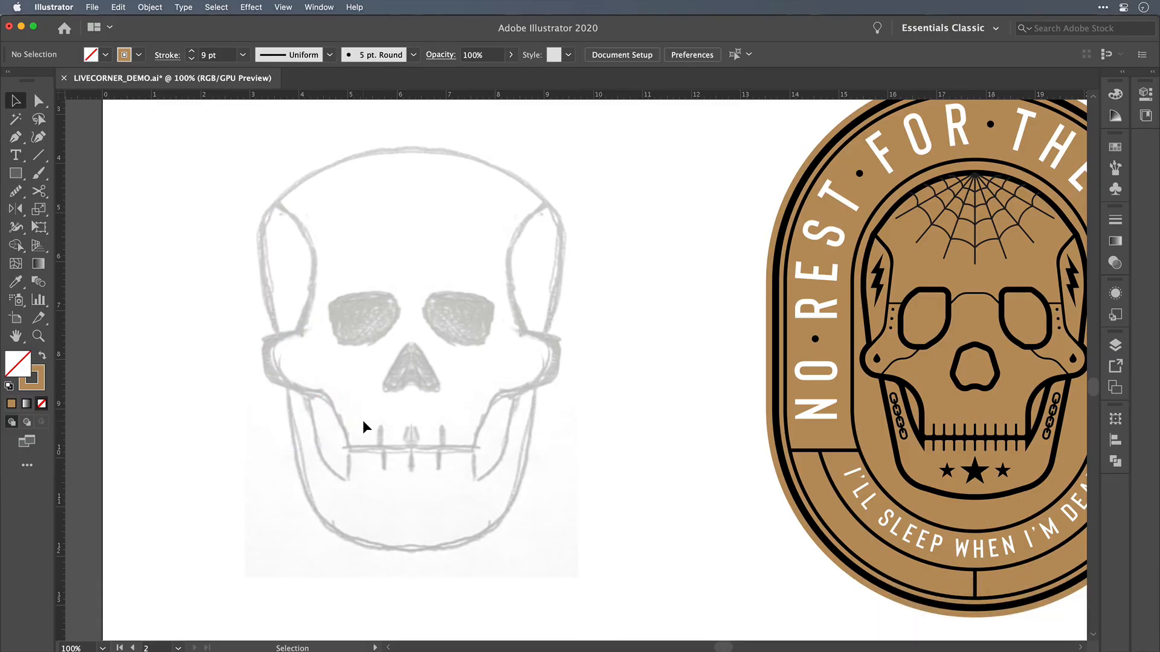
Step: Trace the left half of the skull sketch with straight Pen segments from the centre of the mouth line up to the temple
key("p")
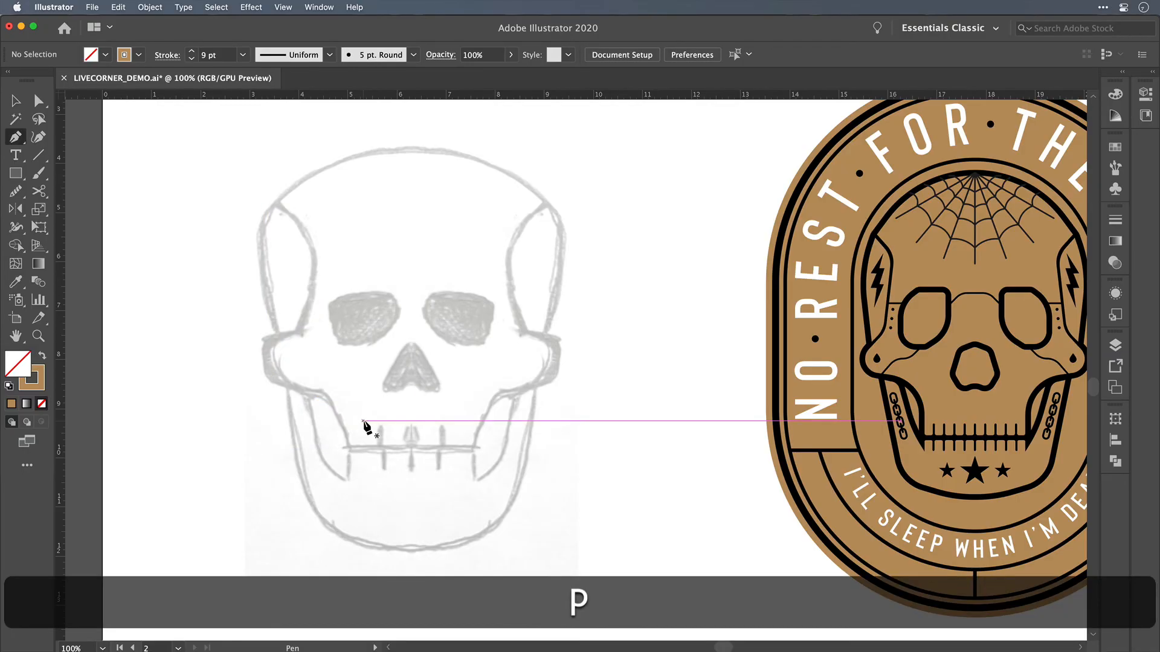
left_click(411, 449)
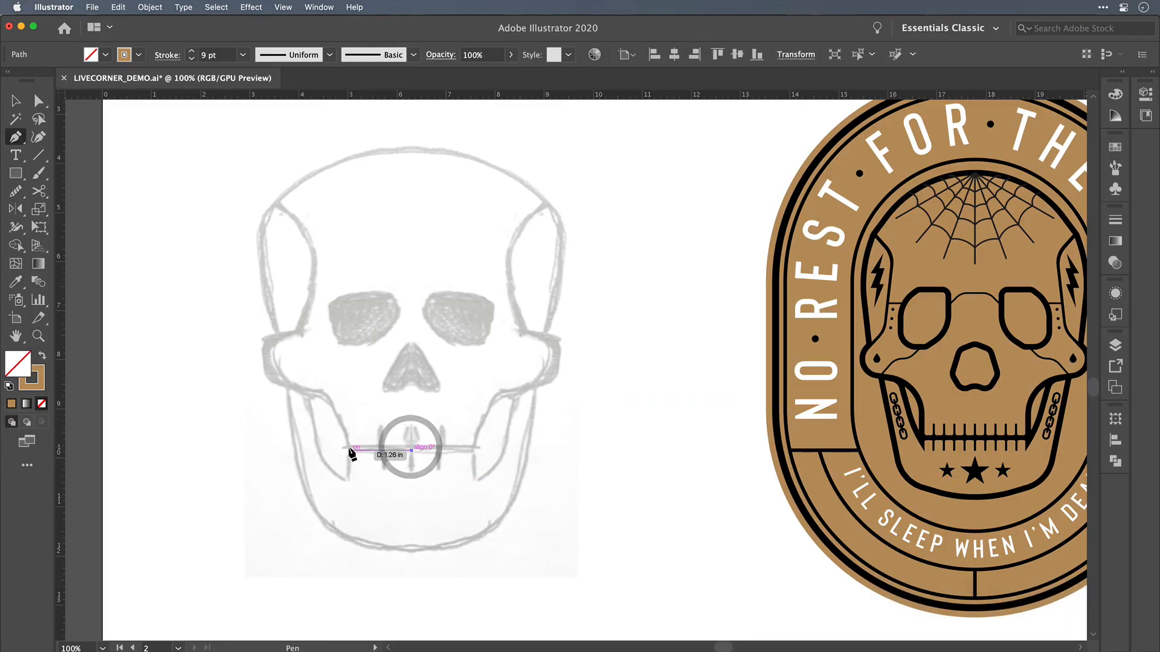
left_click(349, 450)
left_click(325, 393)
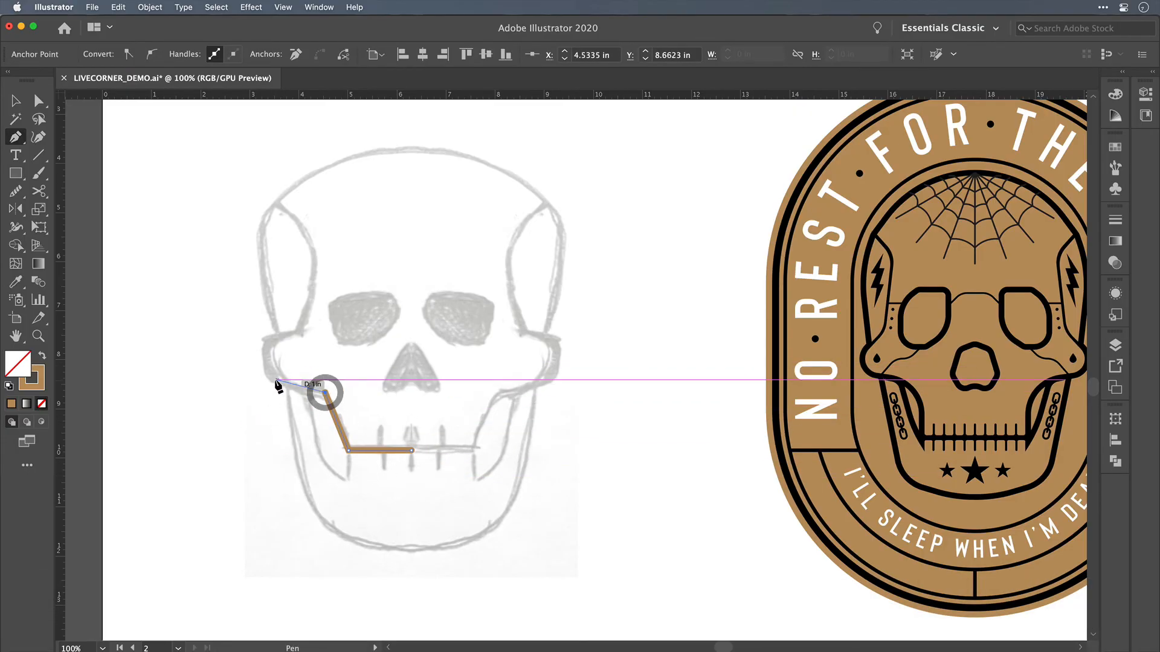
left_click(269, 380)
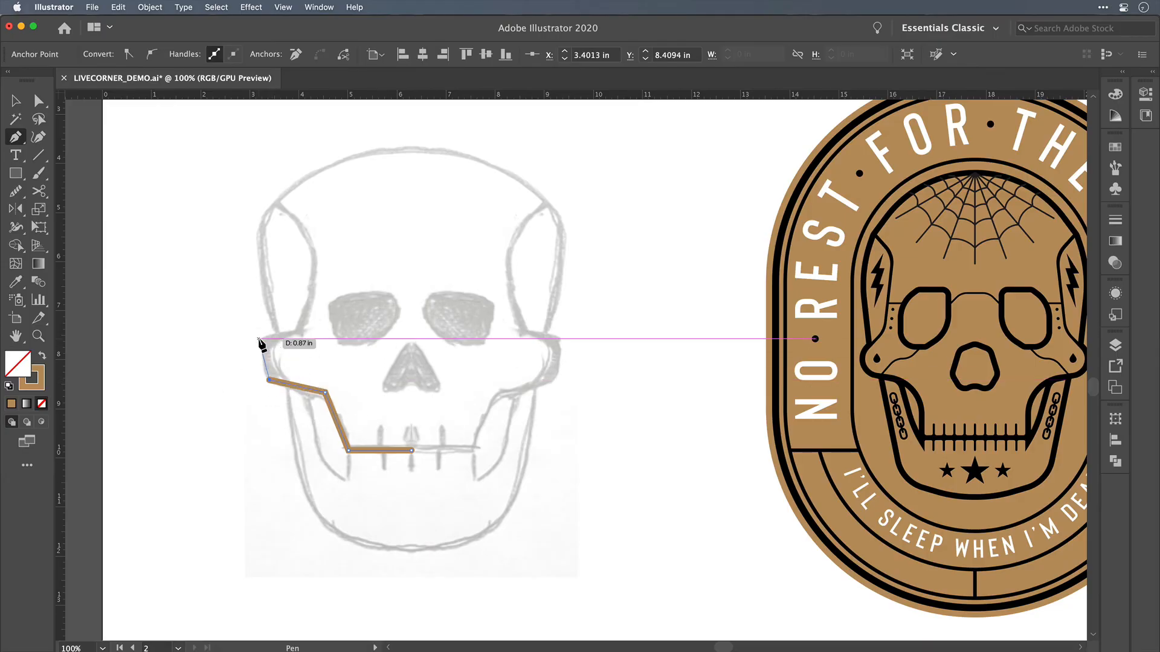
left_click(258, 338)
left_click(310, 328)
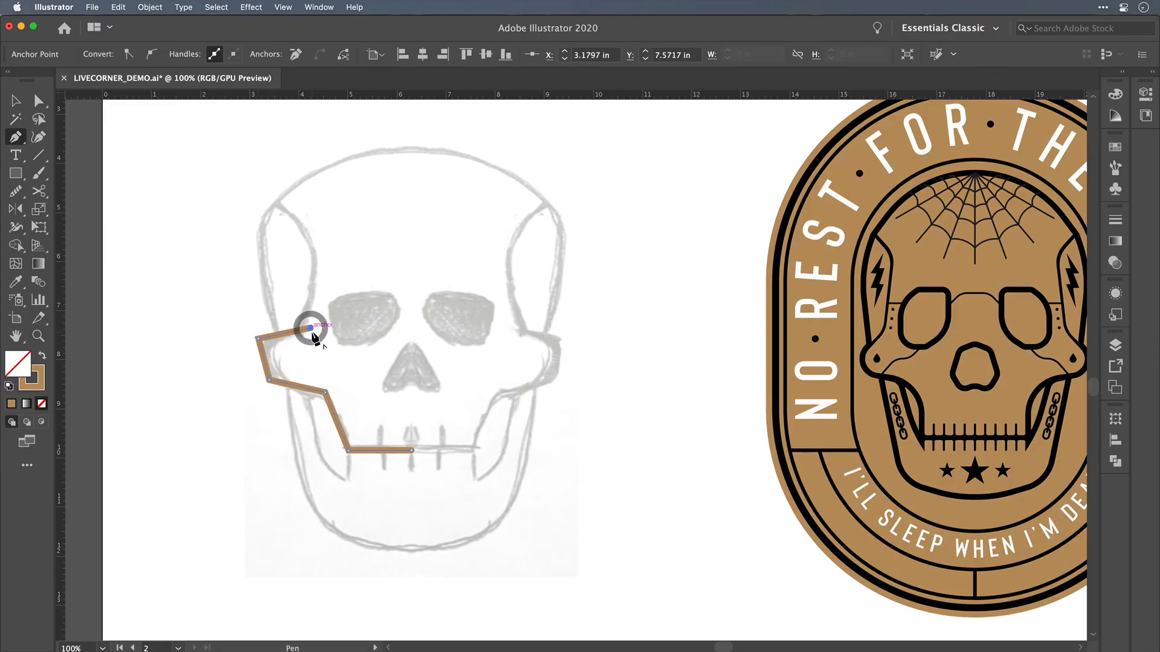
left_click(323, 263)
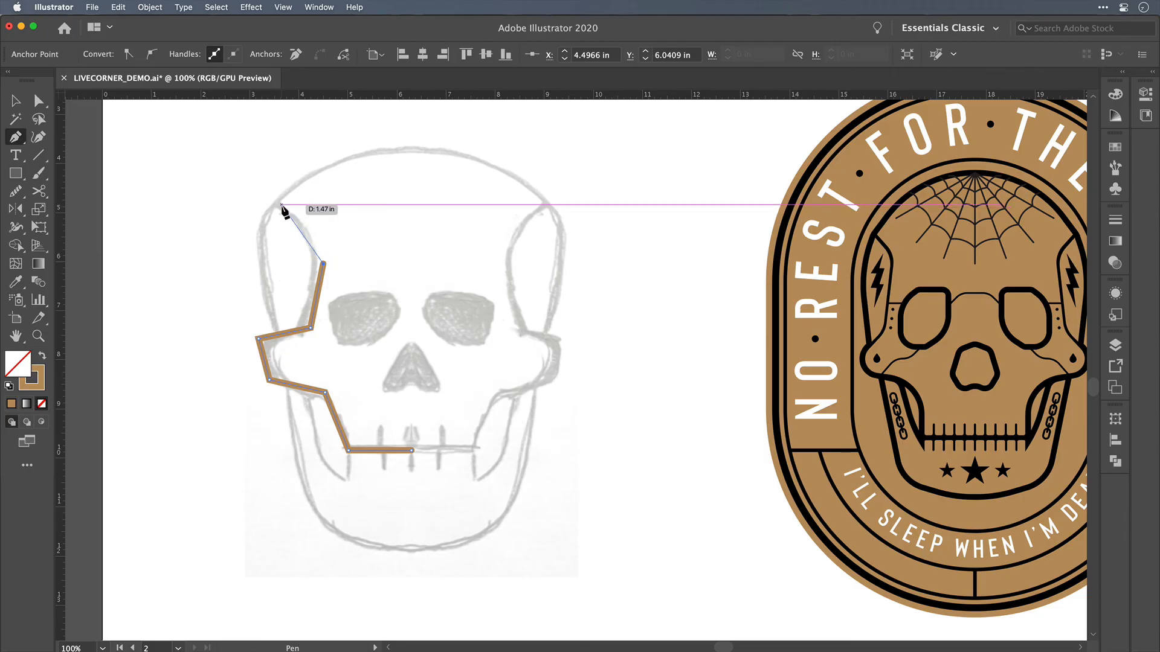
left_click(278, 205)
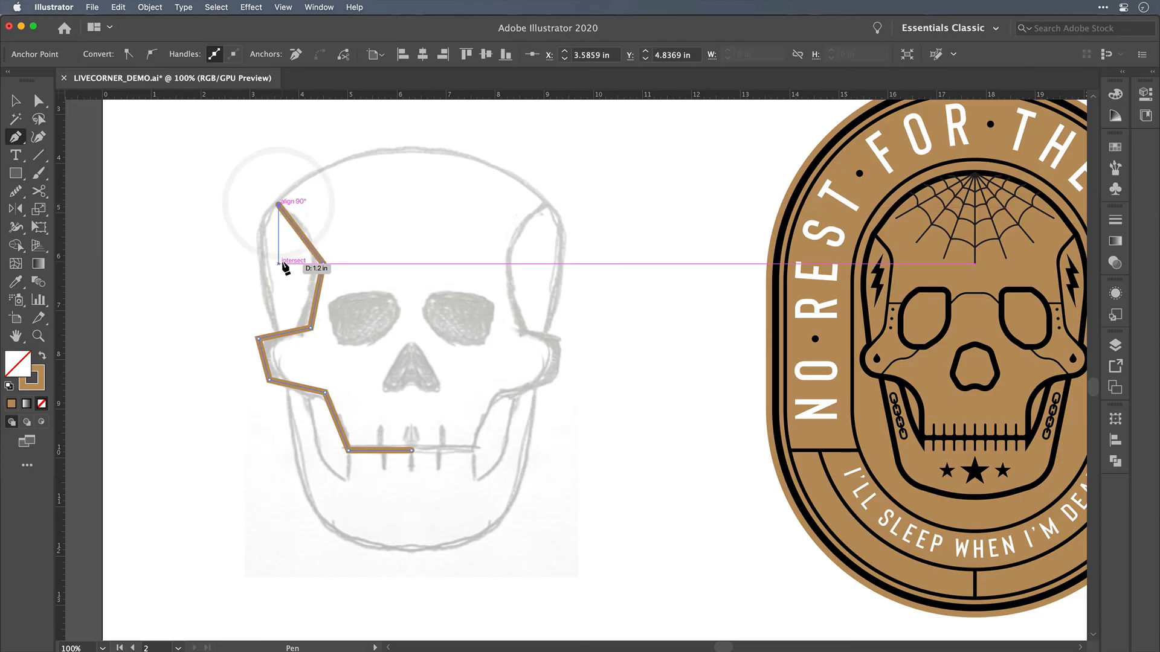
key("shift+super+a")
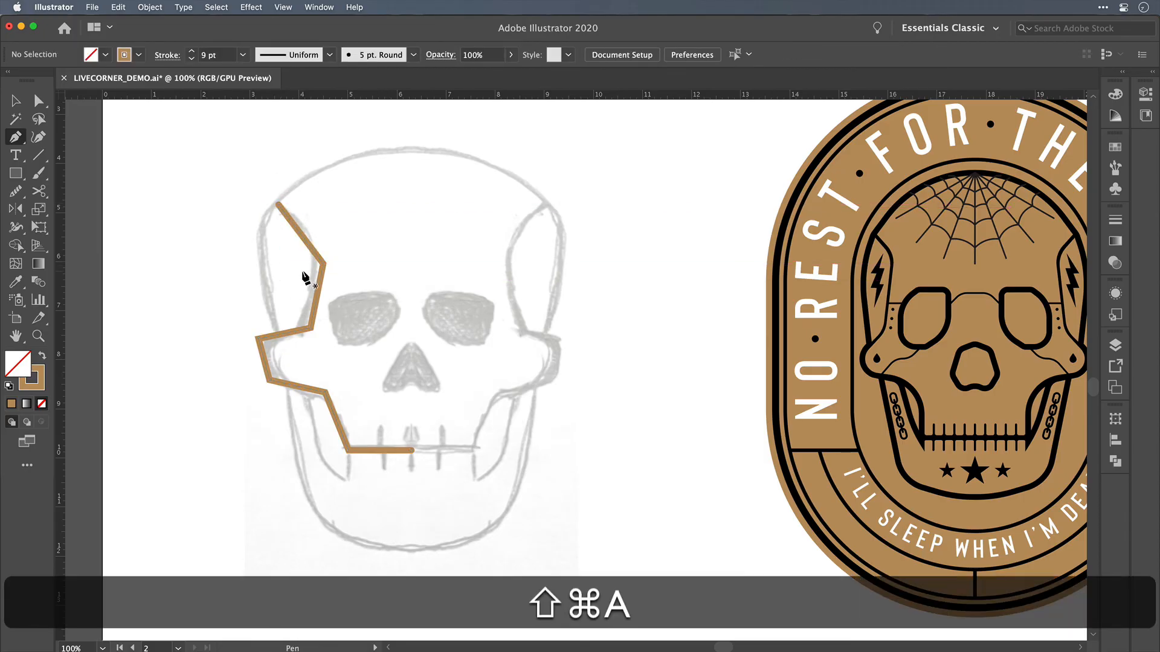
Step: Round the traced path's two corners beside the left eye socket with live corners, the lower one to about 0.84 in
key("a")
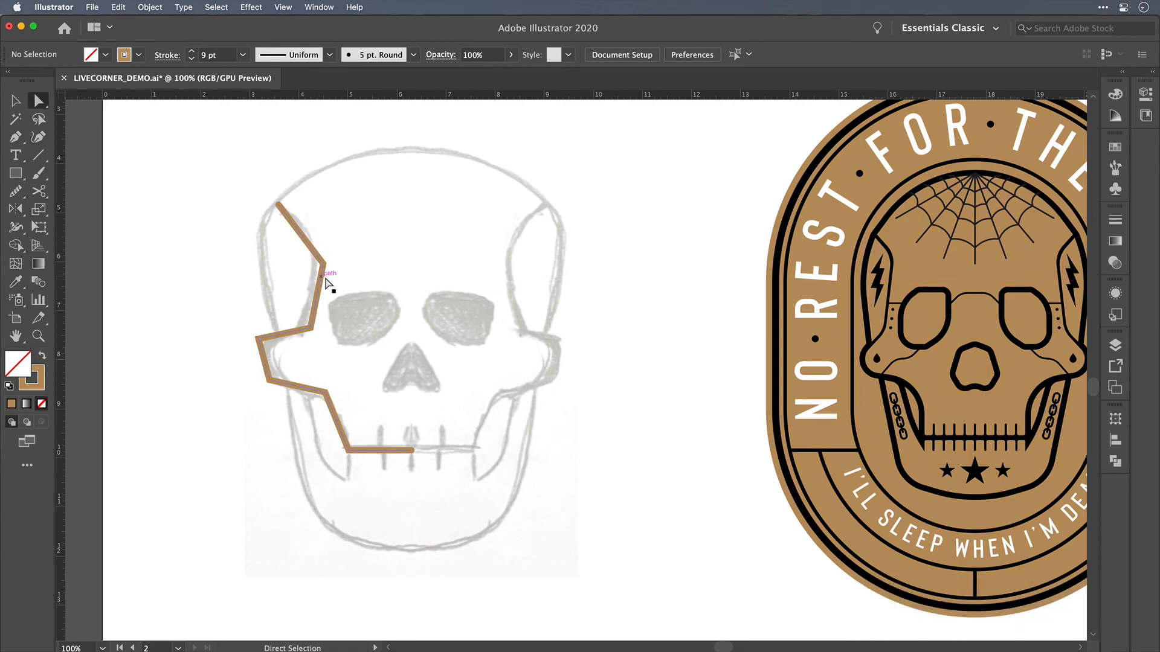
left_click(322, 267)
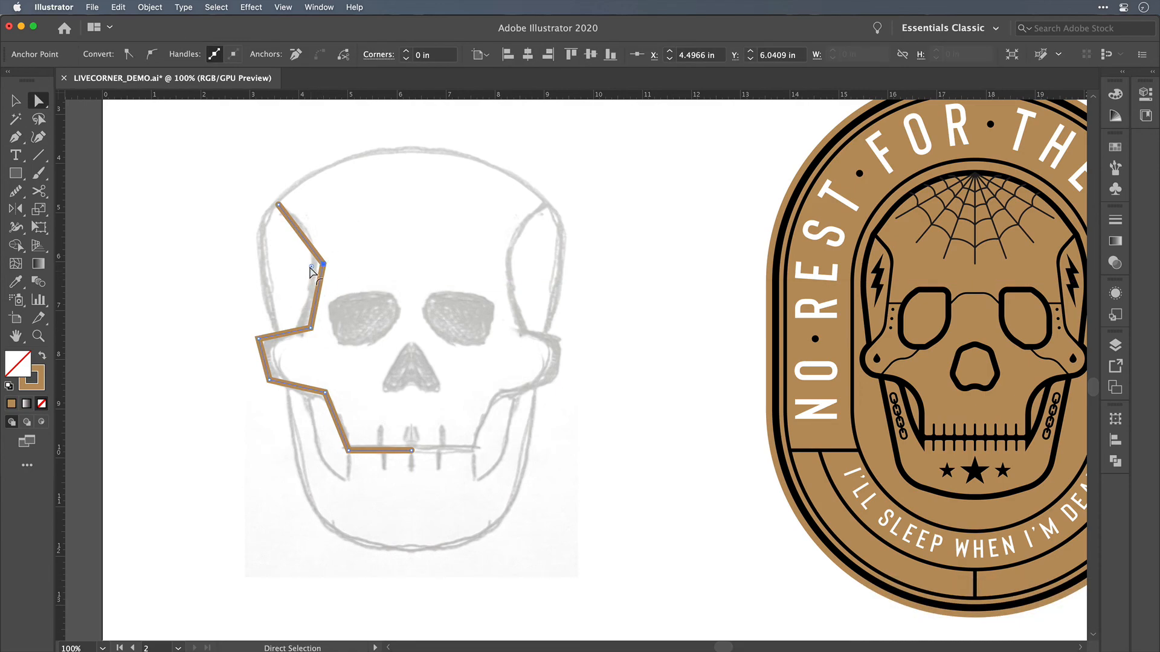
left_click_drag(312, 268, 273, 293)
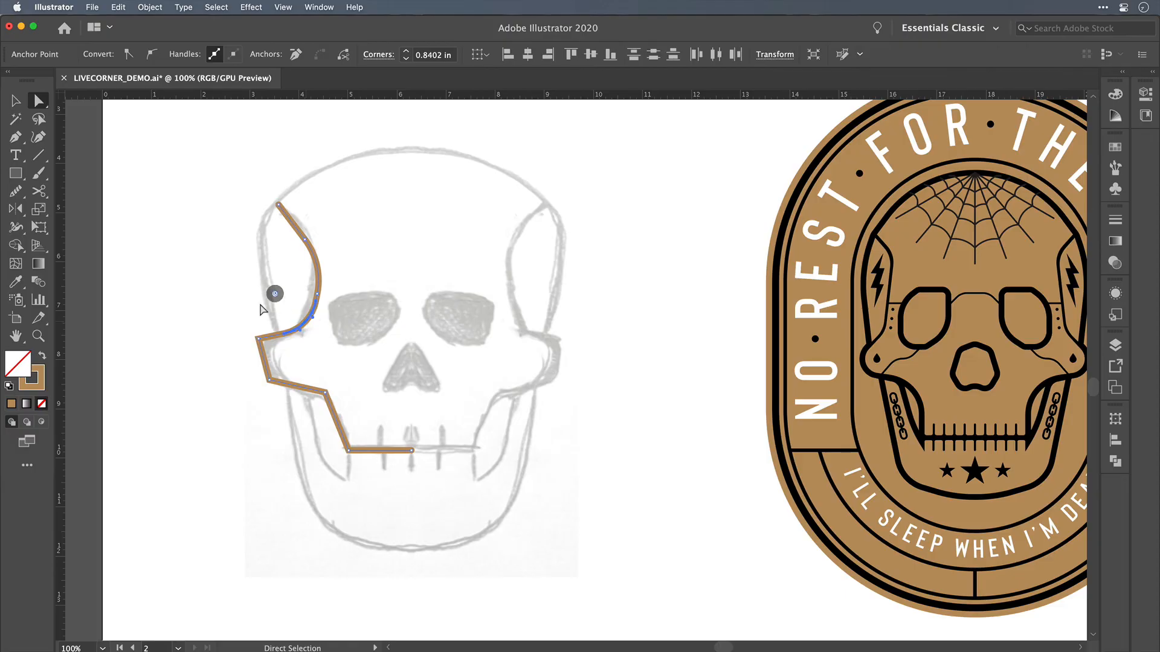
left_click(254, 301)
Step: Round the two outer corners of the left cheekbone together with live corners to follow the sketch
left_click(260, 336)
left_click(271, 381, "shift")
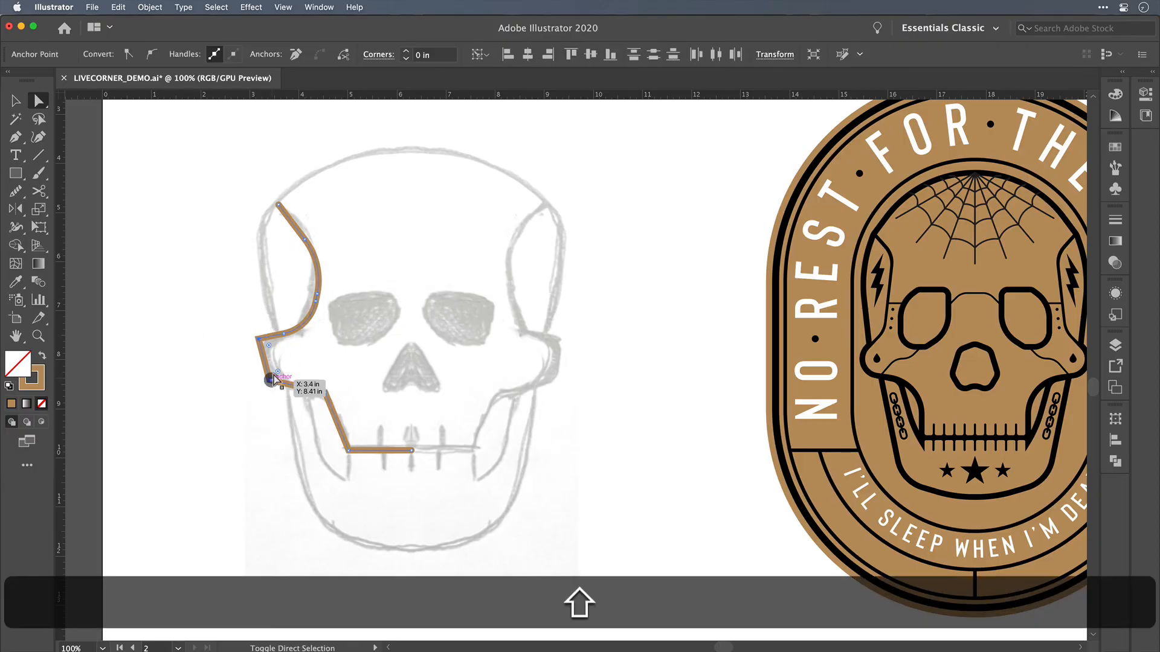
left_click_drag(277, 372, 355, 435)
left_click(344, 336)
Step: Round the corner below the left cheekbone with live corners and slightly soften the corner at the end of the mouth line
left_click(326, 393)
left_click(430, 366)
left_click(349, 448)
left_click(418, 310)
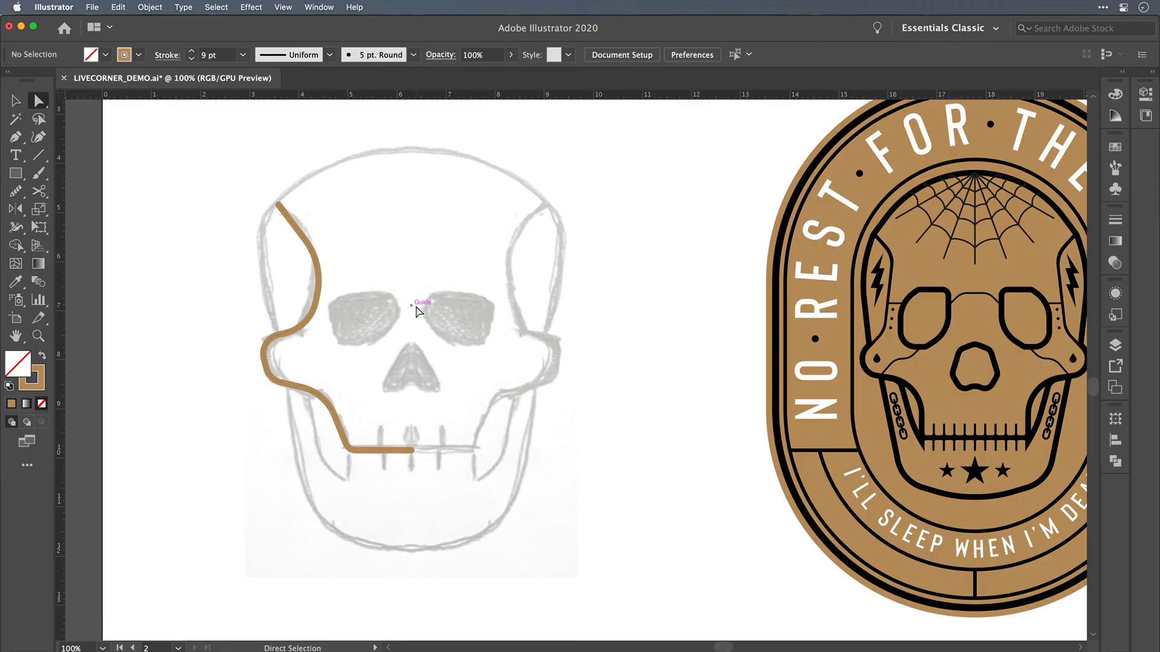
Step: Trace the inner left jaw with straight Pen segments from the end of the mouth line down and back up to the cheekbone
key("p")
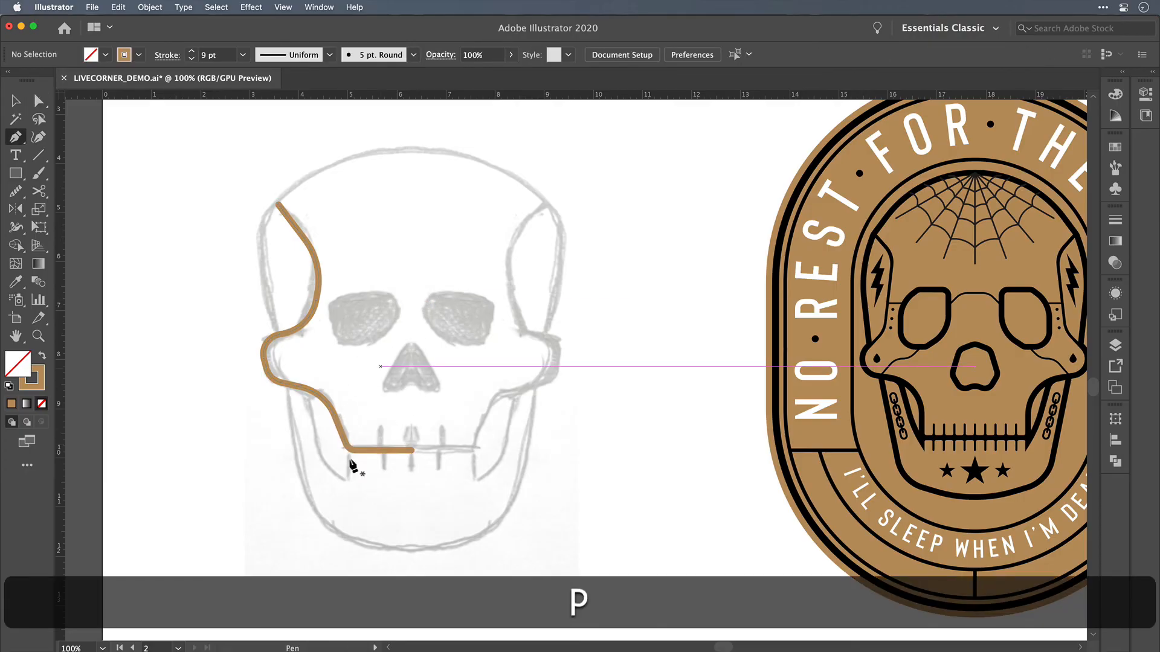
left_click_drag(356, 450, 304, 389)
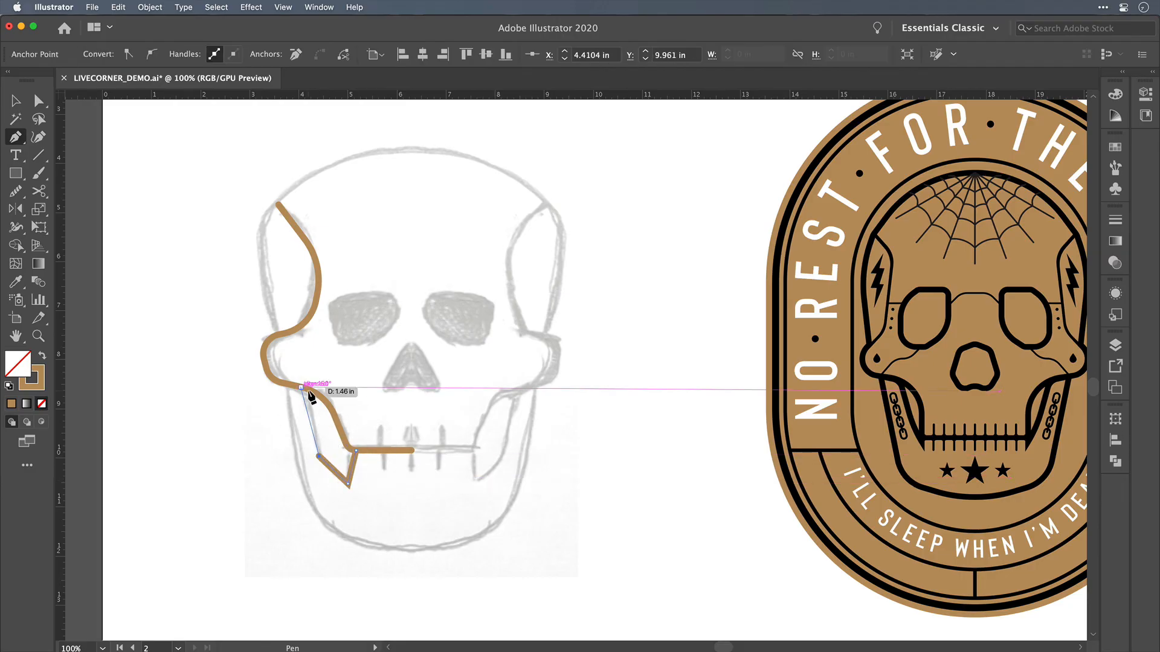
left_click(301, 388)
key("super+shift+a")
Step: Round the two lower corners of the inner jaw path with live corners
left_click(318, 457)
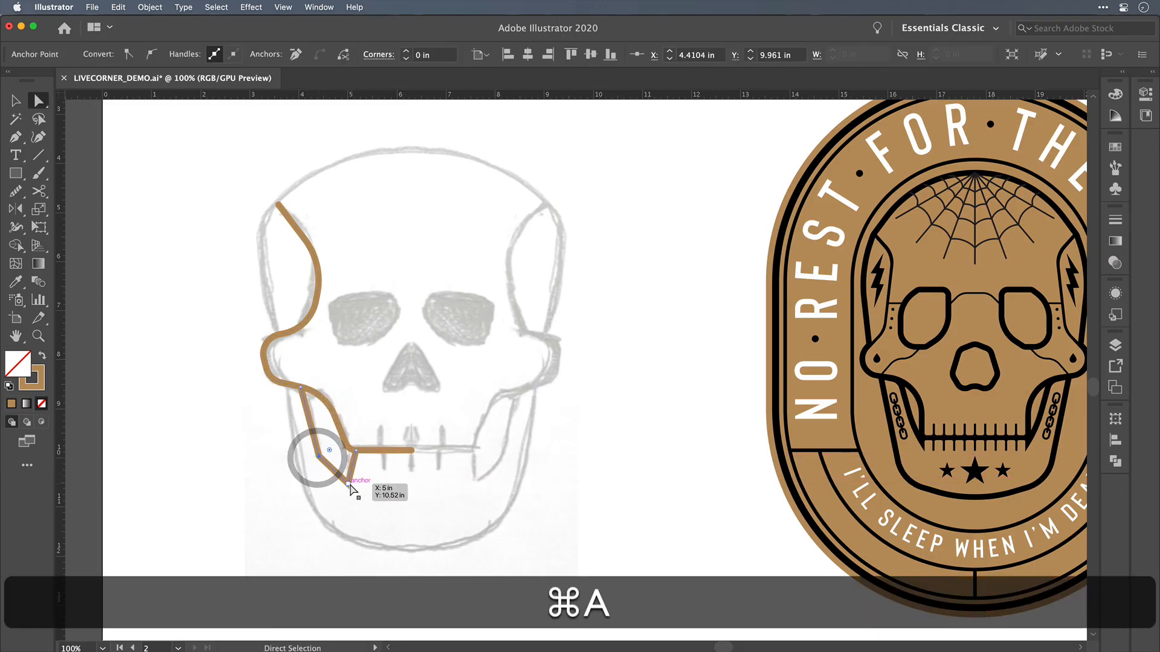
left_click(349, 484, "shift")
left_click_drag(346, 475, 370, 426)
left_click(389, 394)
left_click(322, 454)
left_click(259, 381)
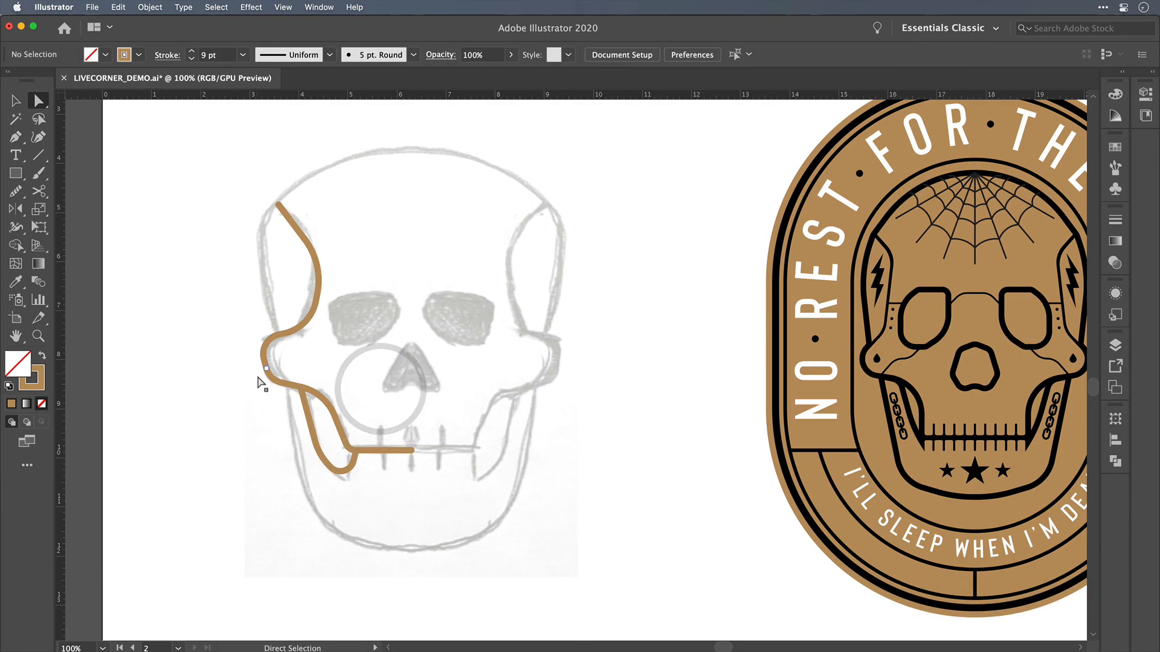
Step: Trace the outer left jaw with straight Pen segments from below the cheekbone to the bottom centre of the chin
key("p")
left_click(282, 382)
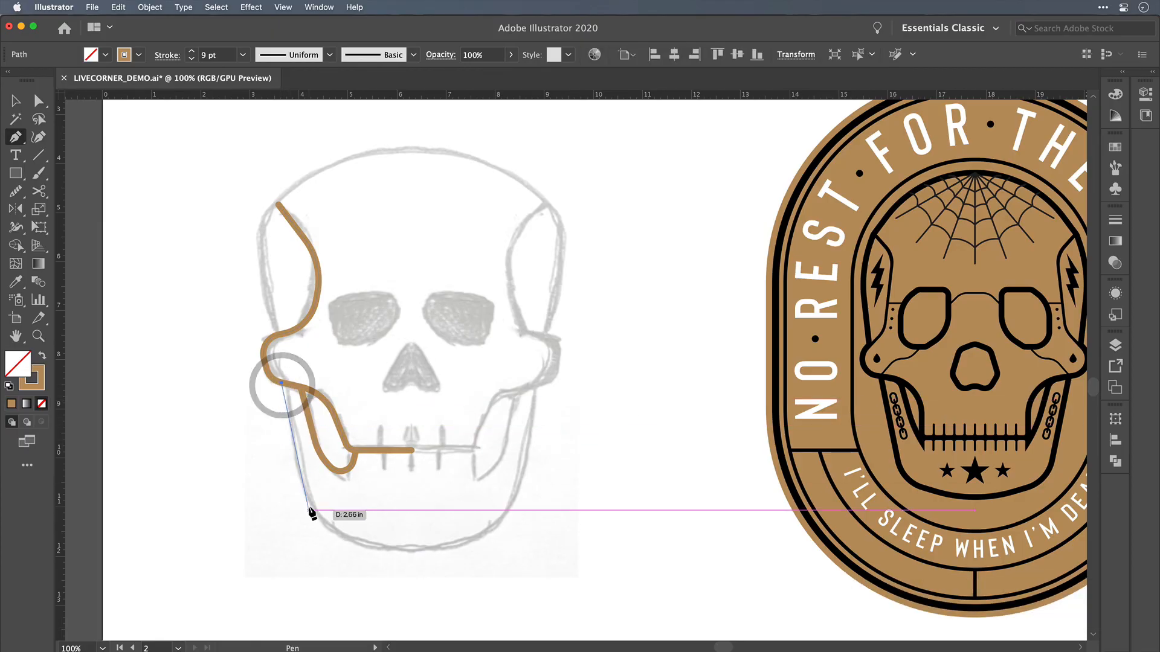
left_click_drag(309, 510, 372, 562)
left_click(356, 553)
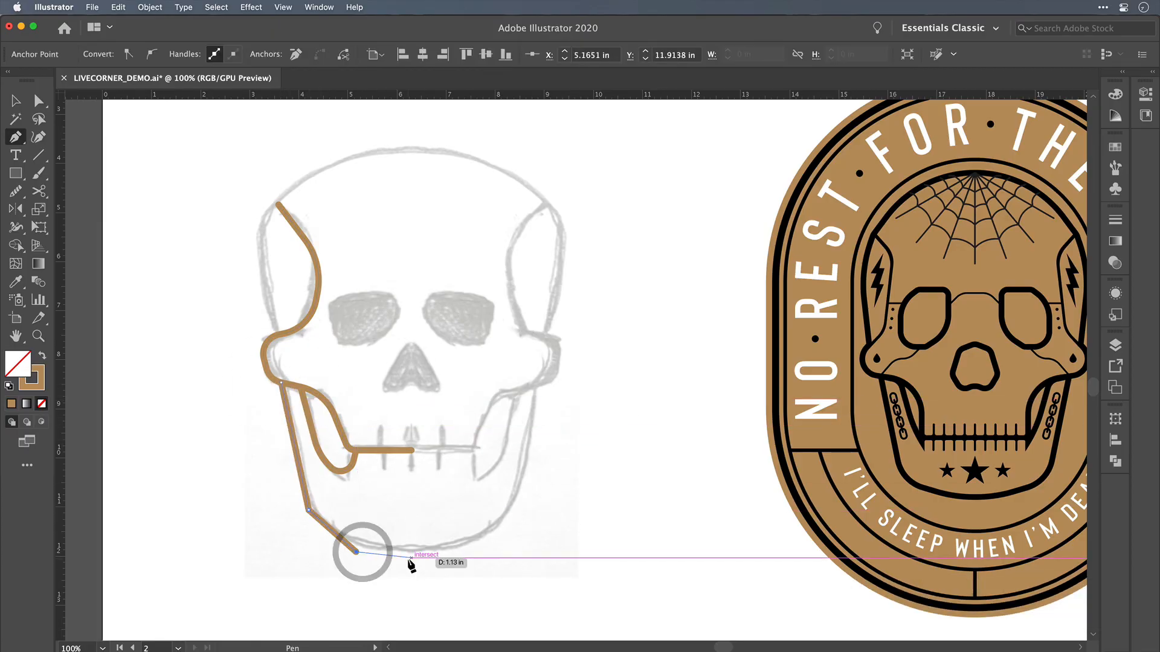
left_click(412, 559)
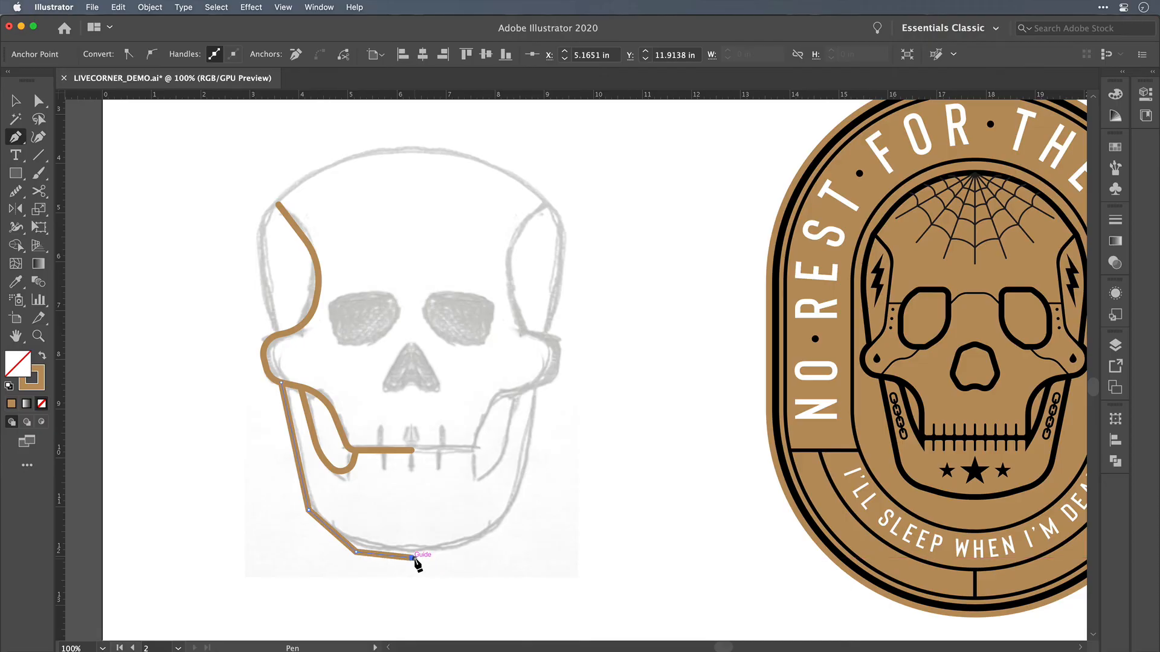
key("shift+super+a")
Step: Round both corners of the outer jaw path together with live corners to about 1.99 in
key("a")
left_click(355, 552)
left_click(311, 513, "shift")
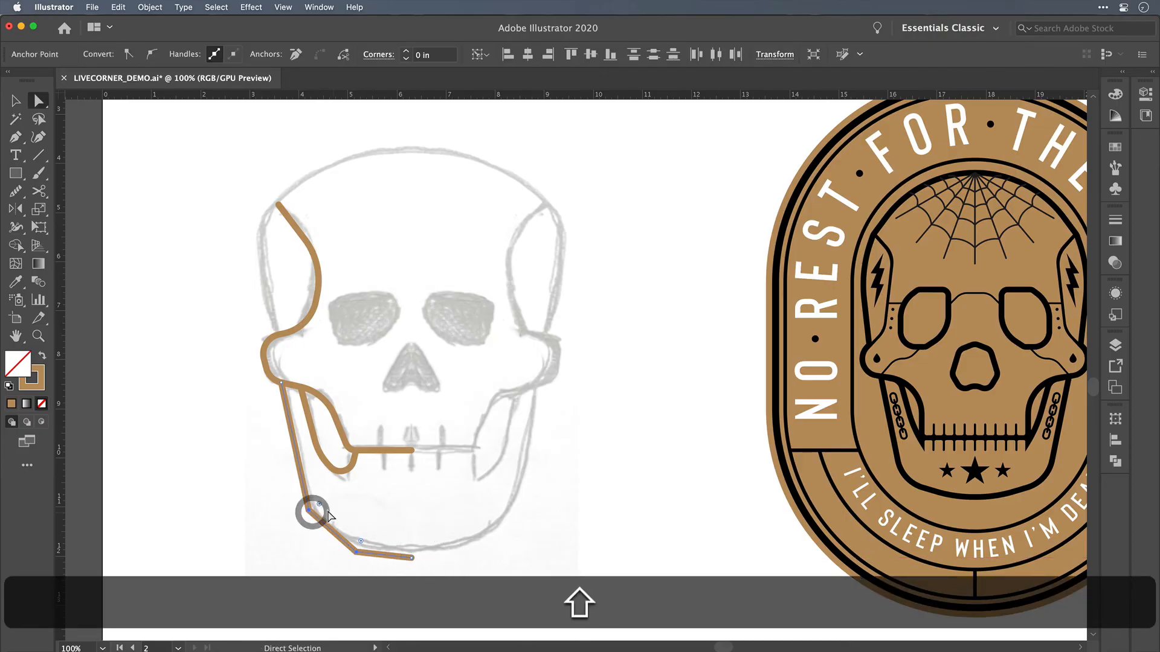
left_click_drag(319, 505, 386, 430)
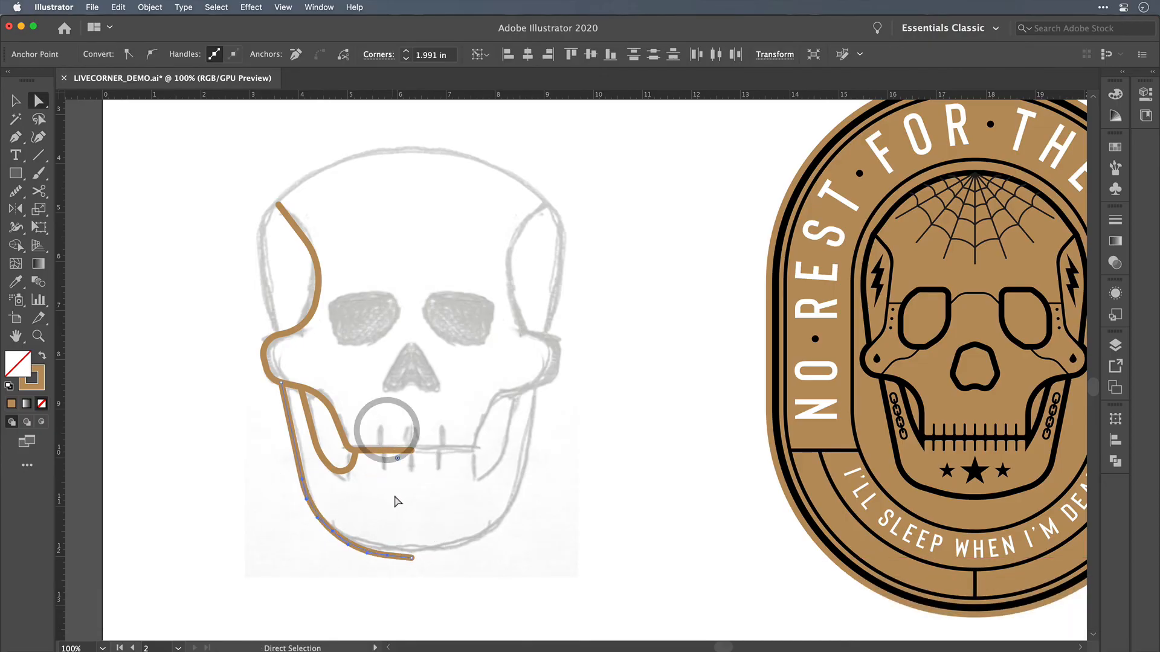
Step: Reflect a copy of all the traced left-half paths across the vertical axis at the centre of the mouth line
key("v")
left_click_drag(466, 578, 283, 353)
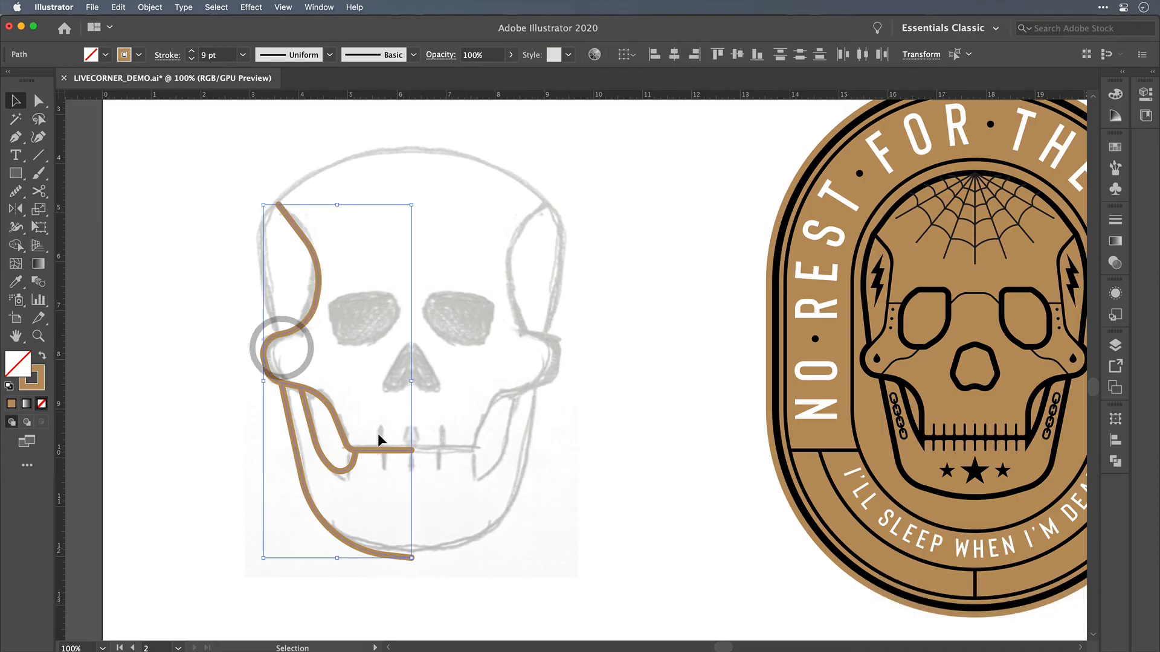
key("o")
left_click(414, 450, "alt")
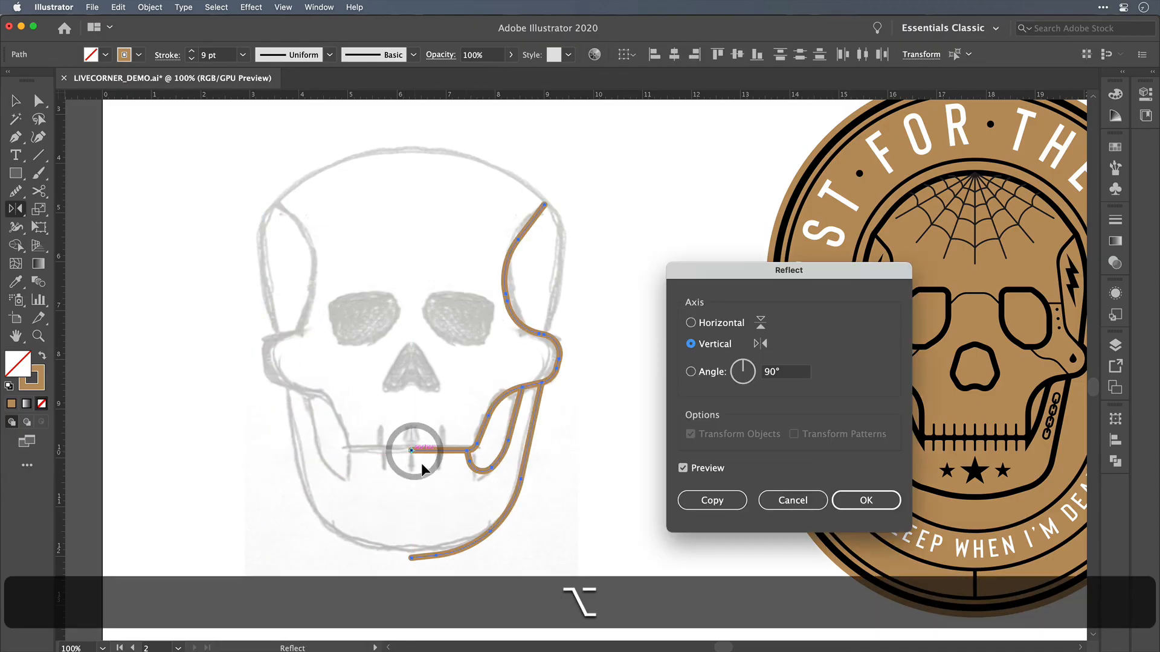
left_click(708, 502)
key("shift+super+a")
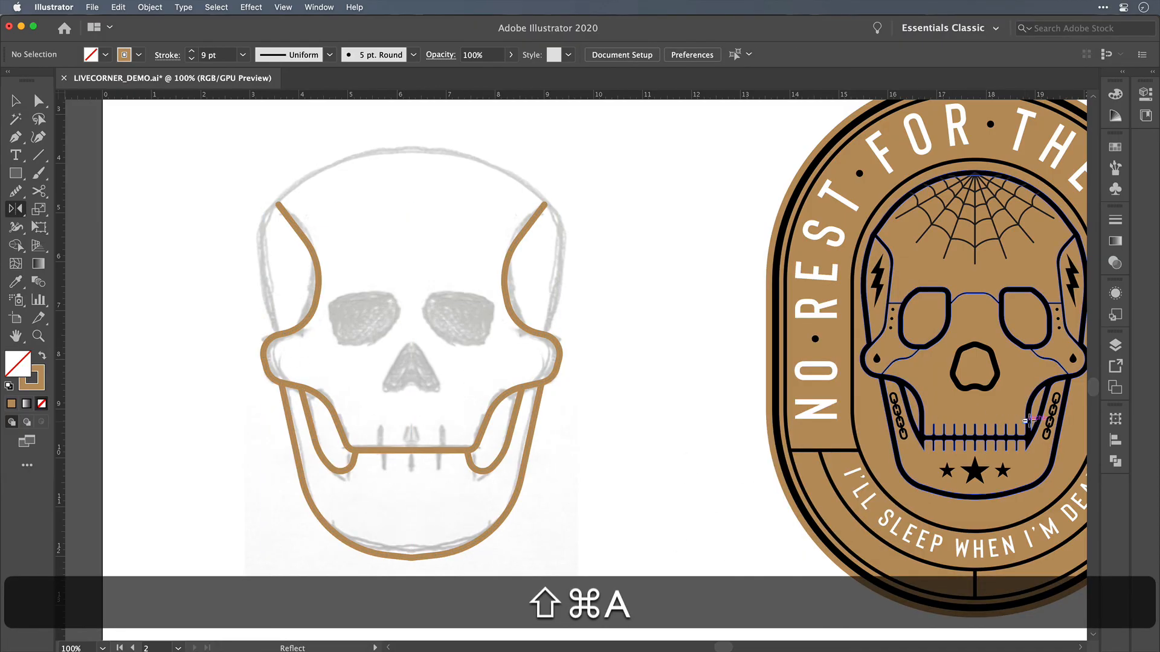
Step: Hide the REFERENCE IMAGE layer and show the traced outline beside the finished badge at 50% zoom
left_click(1115, 345)
left_click(840, 311)
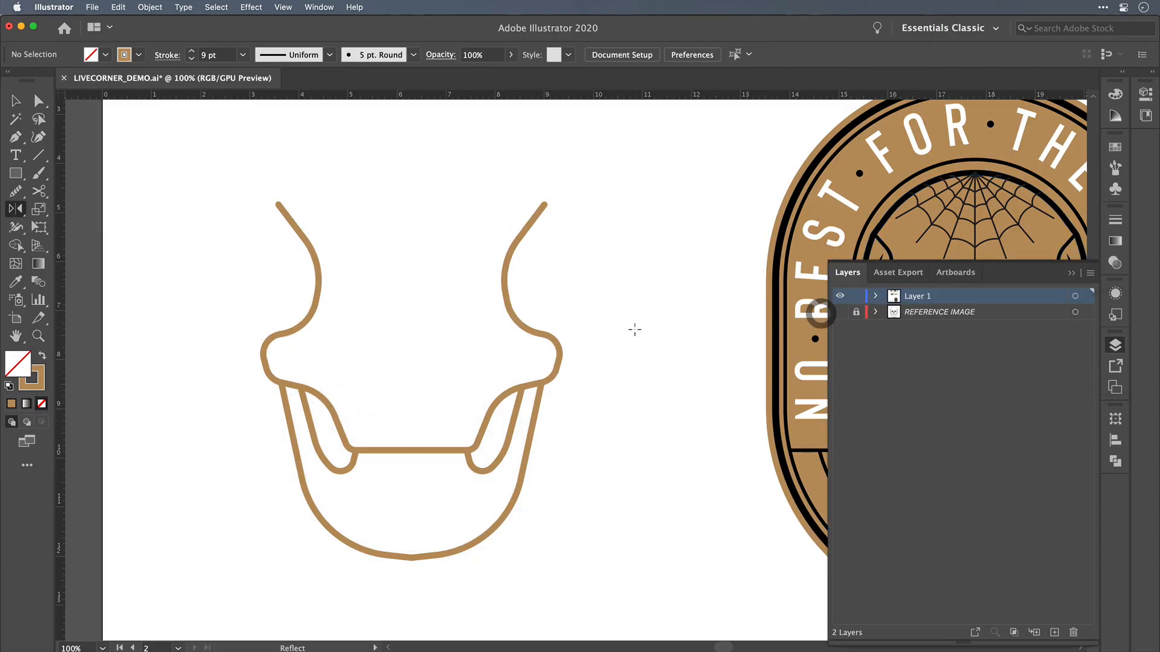
scroll(634, 328, "down", 3)
scroll(635, 328, "up", 1)
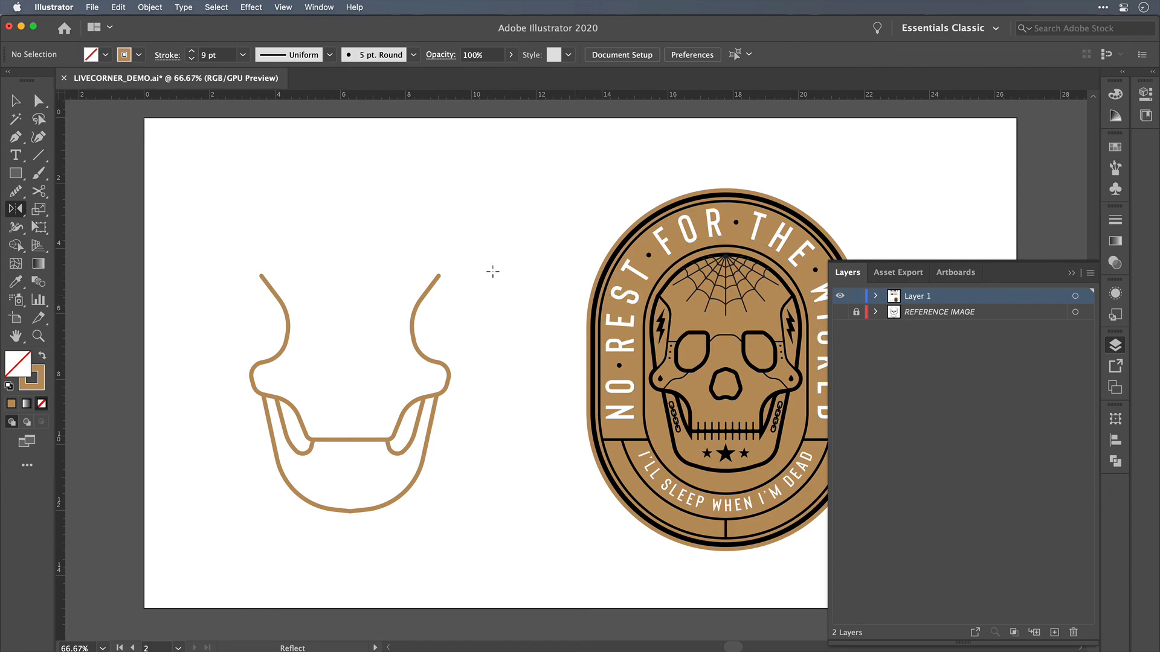
scroll(491, 271, "down", 1)
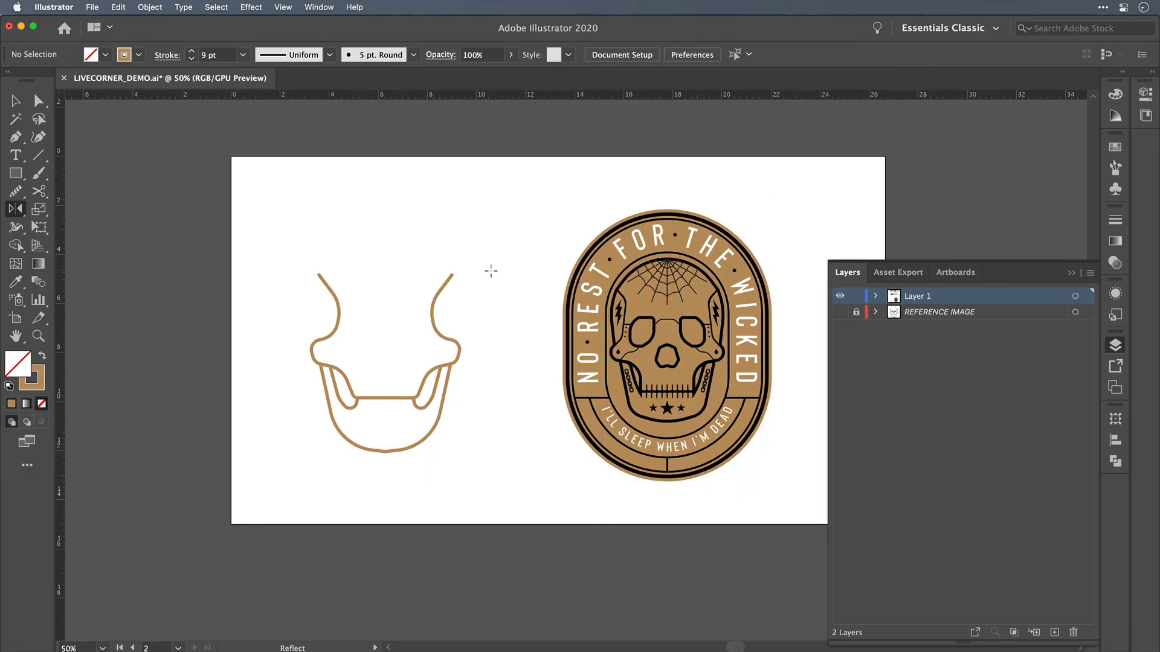